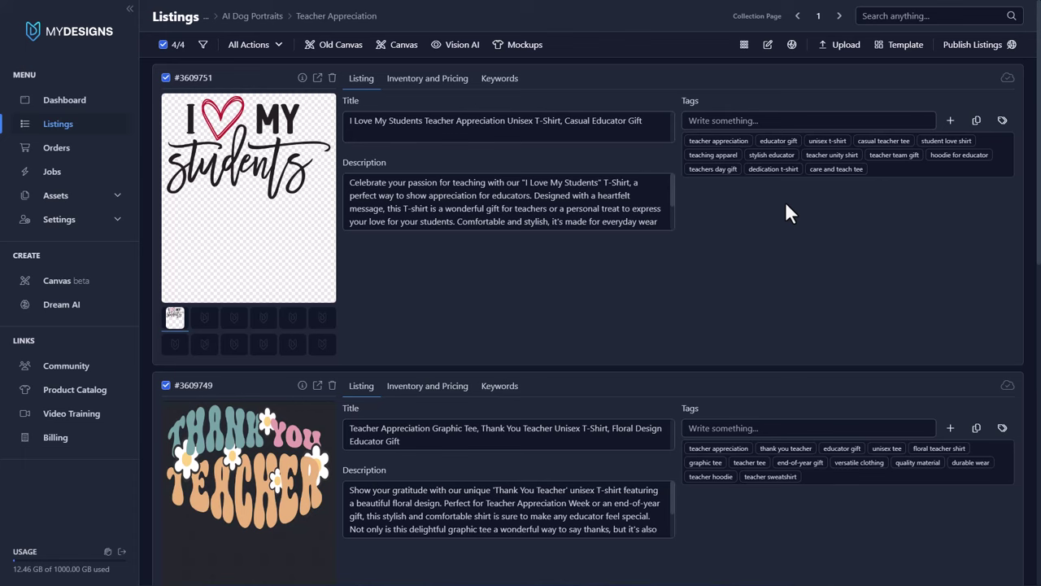
Look over the four selected Teacher Appreciation listings and start publishing them as products.
left_click(170, 47)
left_click(201, 84)
scroll(520, 312, "down", 8)
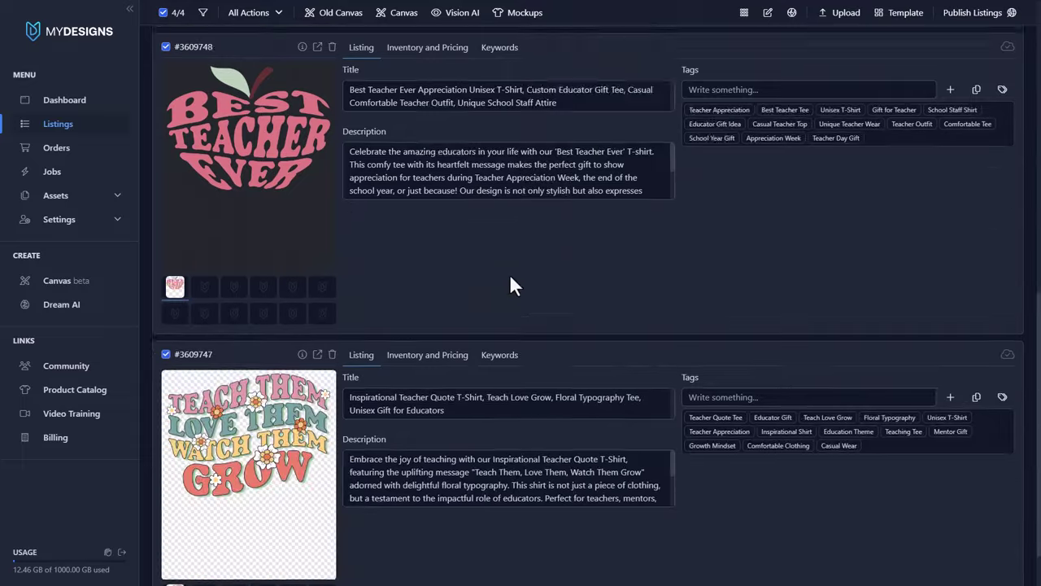
scroll(510, 277, "down", 1)
scroll(494, 279, "up", 10)
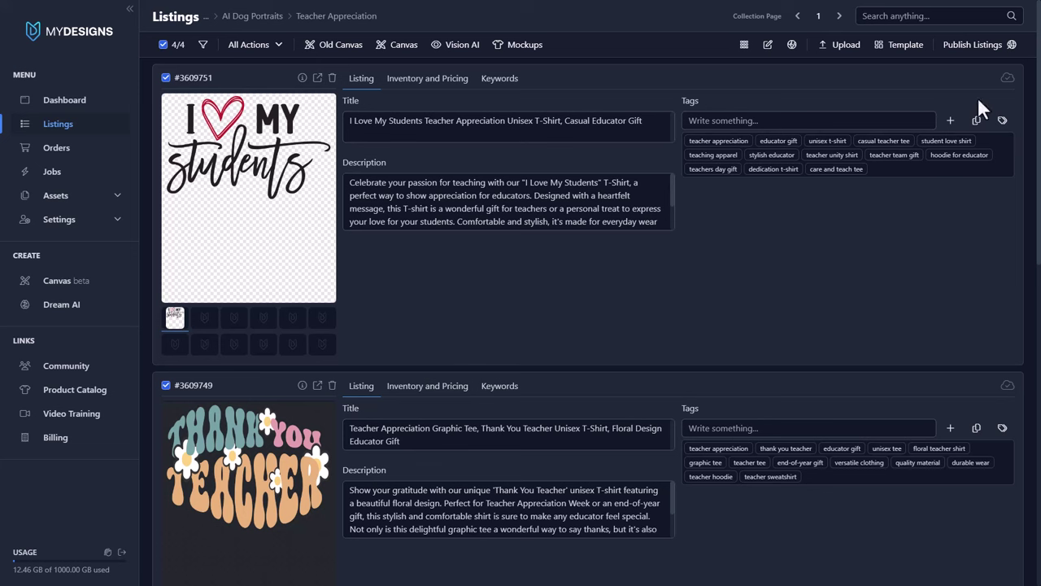
left_click(976, 45)
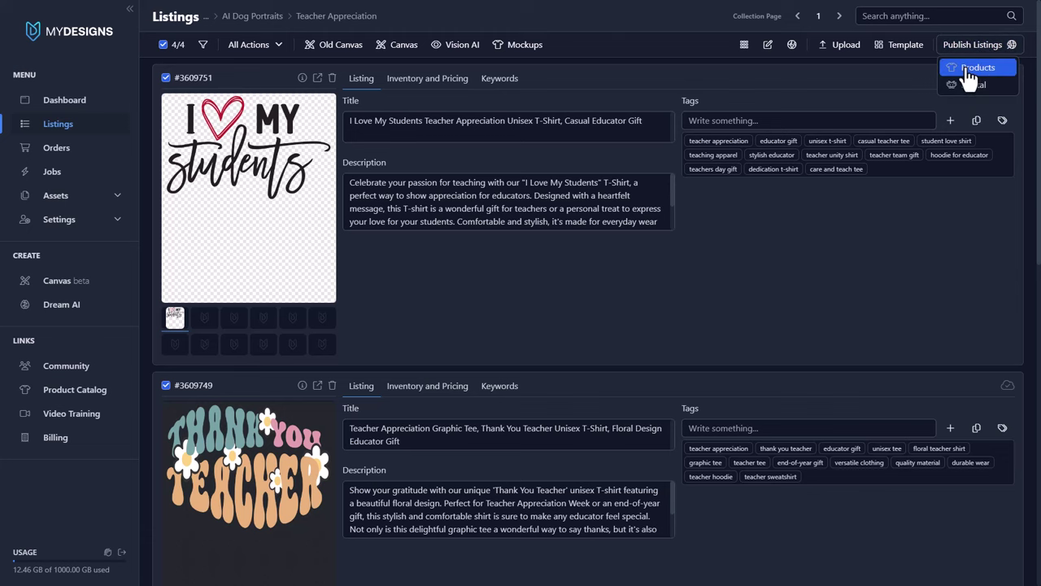
left_click(970, 68)
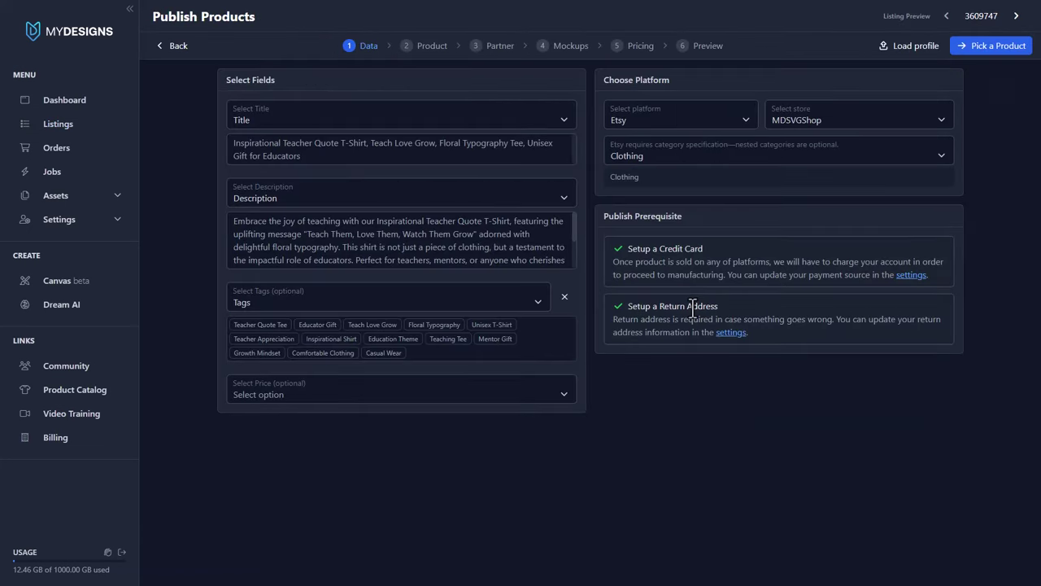
Check the source options for the listing title and the stores available for Etsy publishing.
left_click(377, 128)
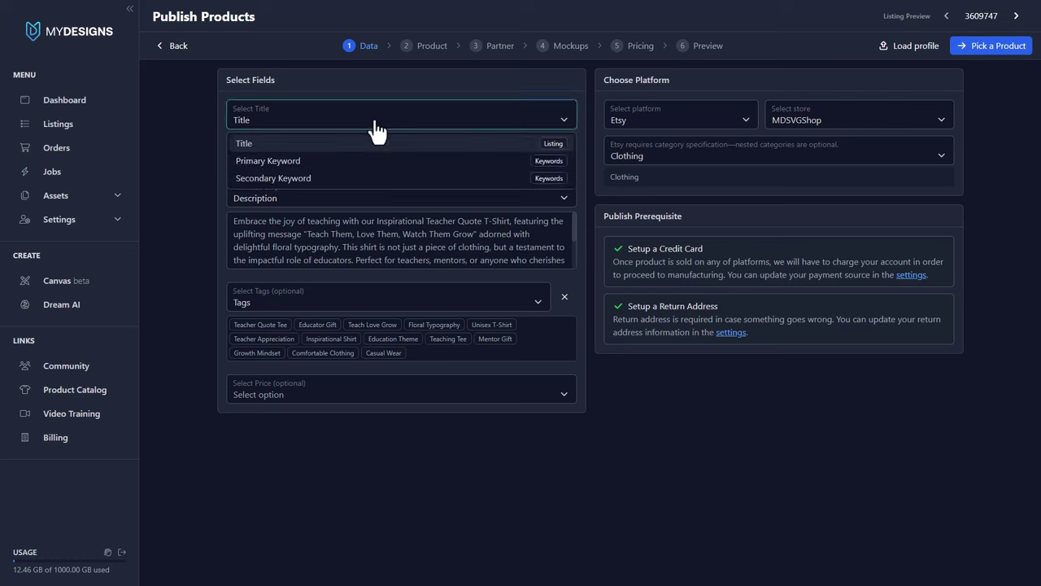
left_click(358, 129)
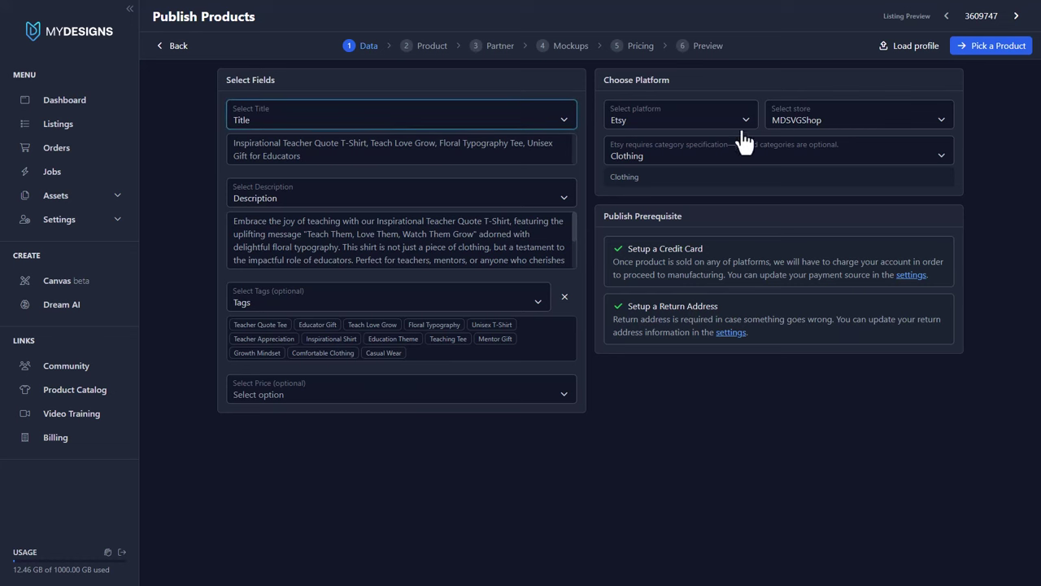
left_click(807, 127)
left_click(803, 147)
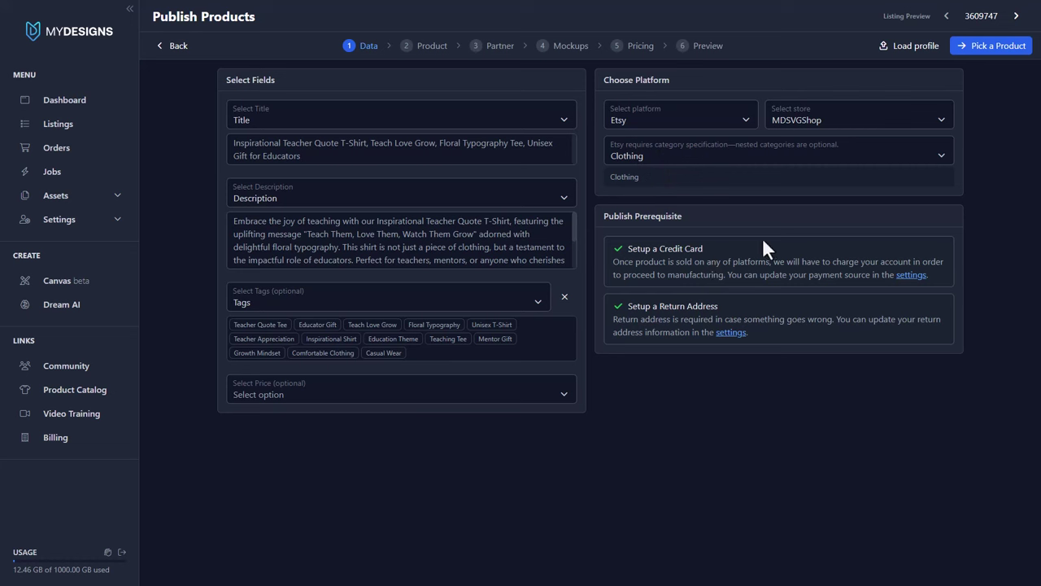
Choose the women's Bella 3001 T-shirt as the product and SwiftPOD as its print partner.
left_click(966, 59)
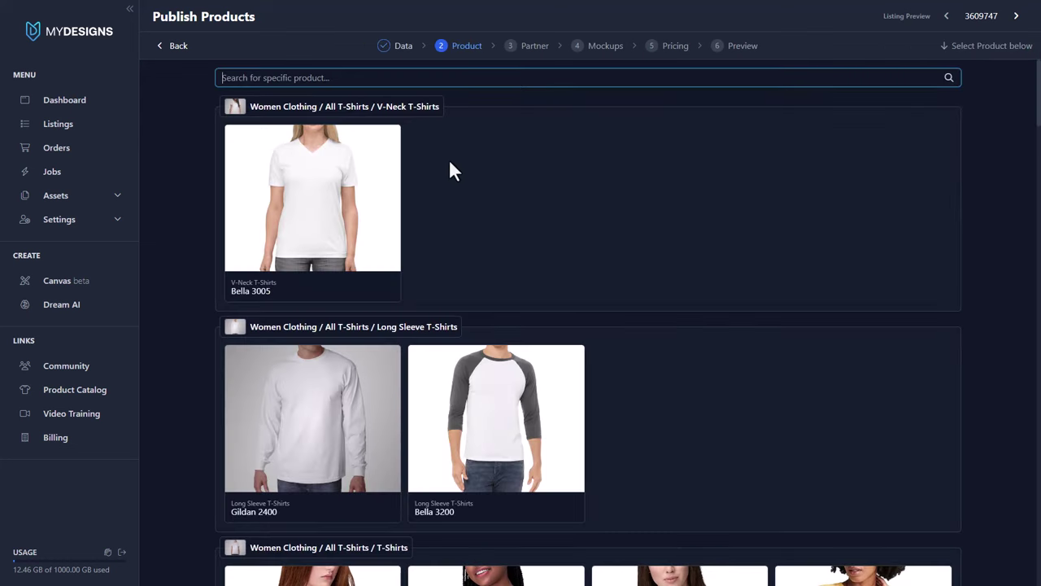
type("3001")
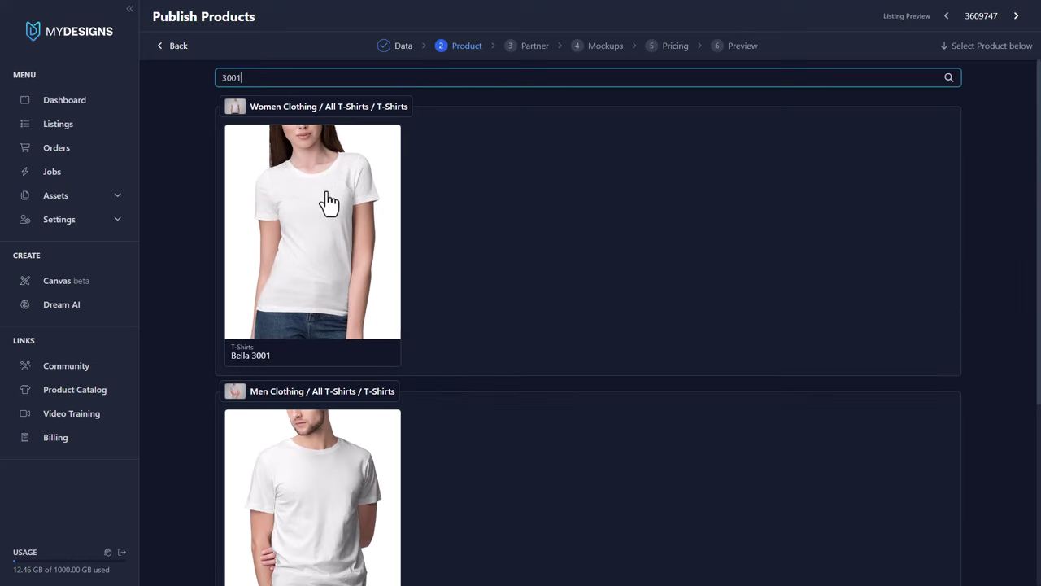
left_click(330, 203)
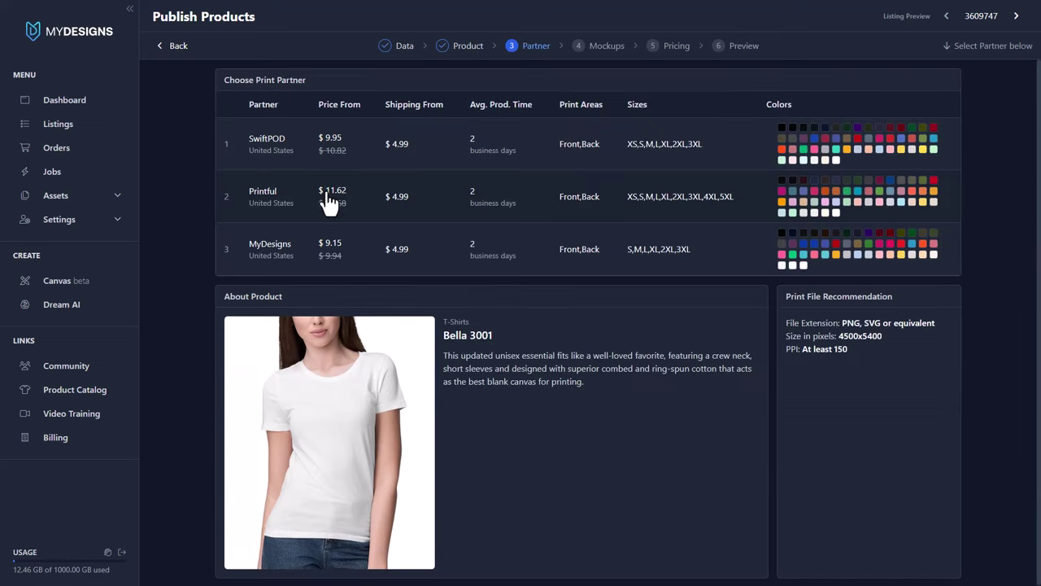
left_click(348, 145)
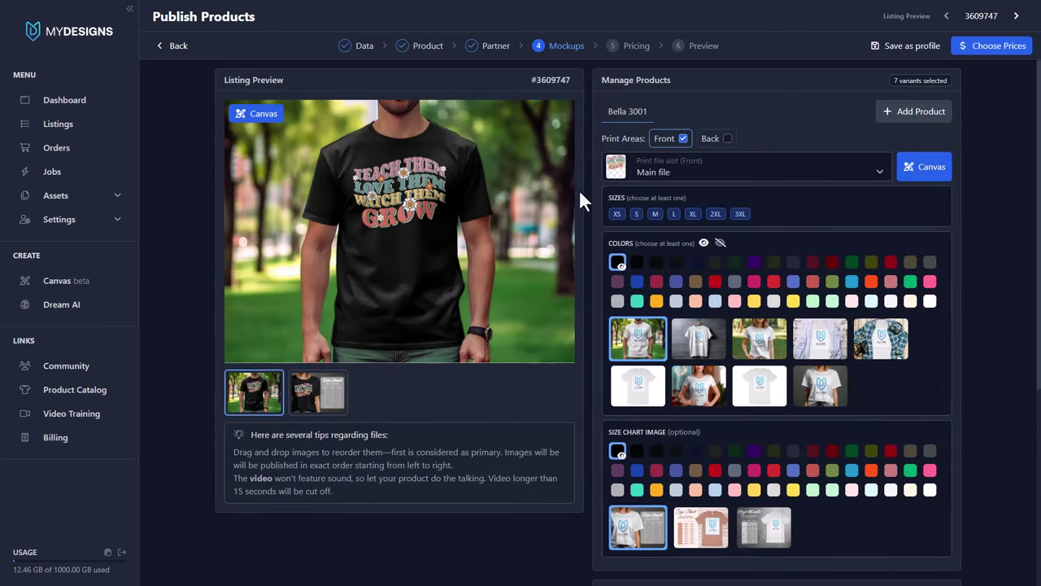
Add the Gildan 18000 sweatshirt as a second product and choose its print partner.
left_click(896, 129)
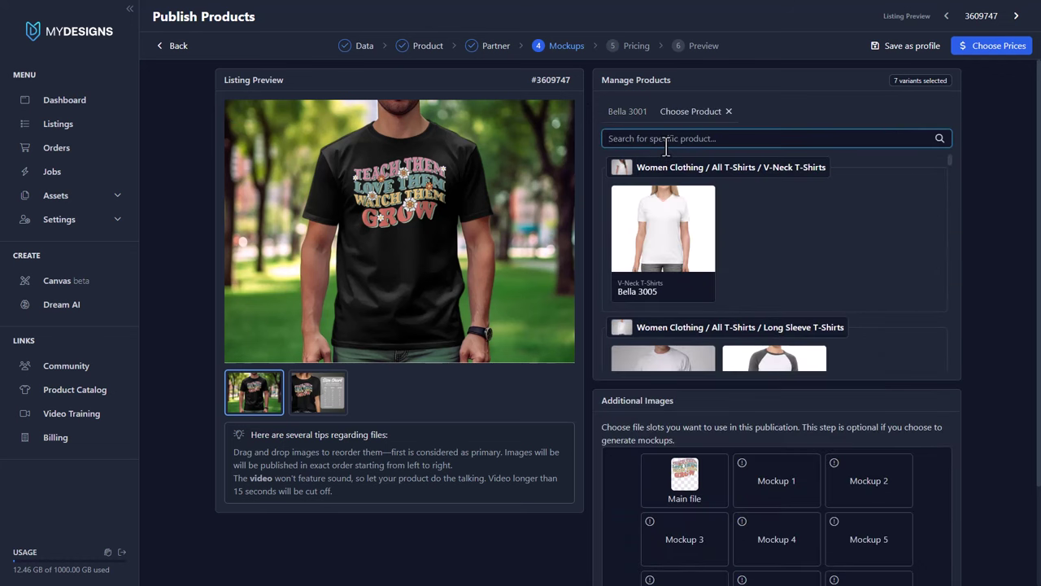
type("18000")
left_click(642, 265)
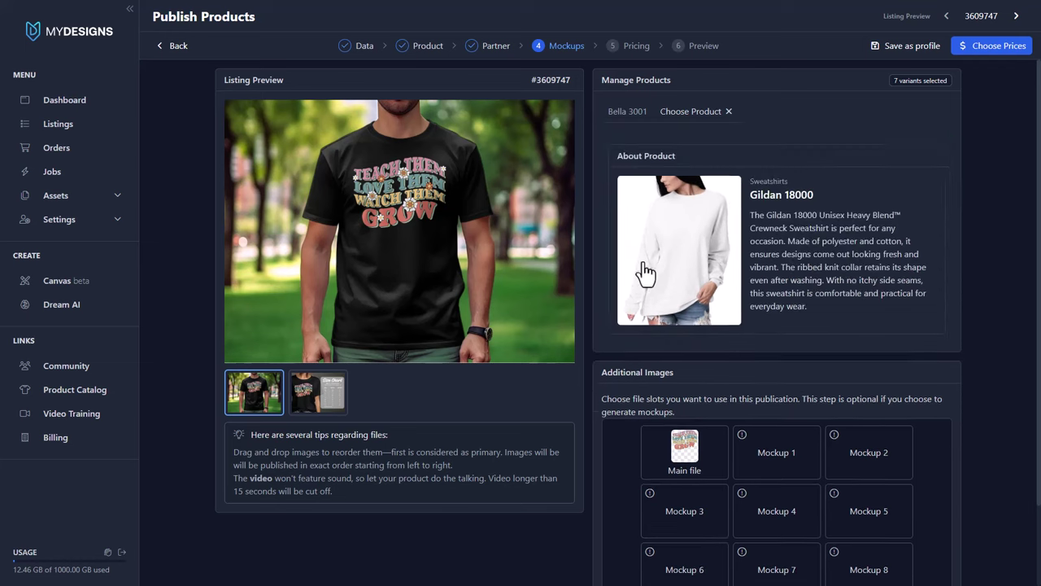
left_click(704, 180)
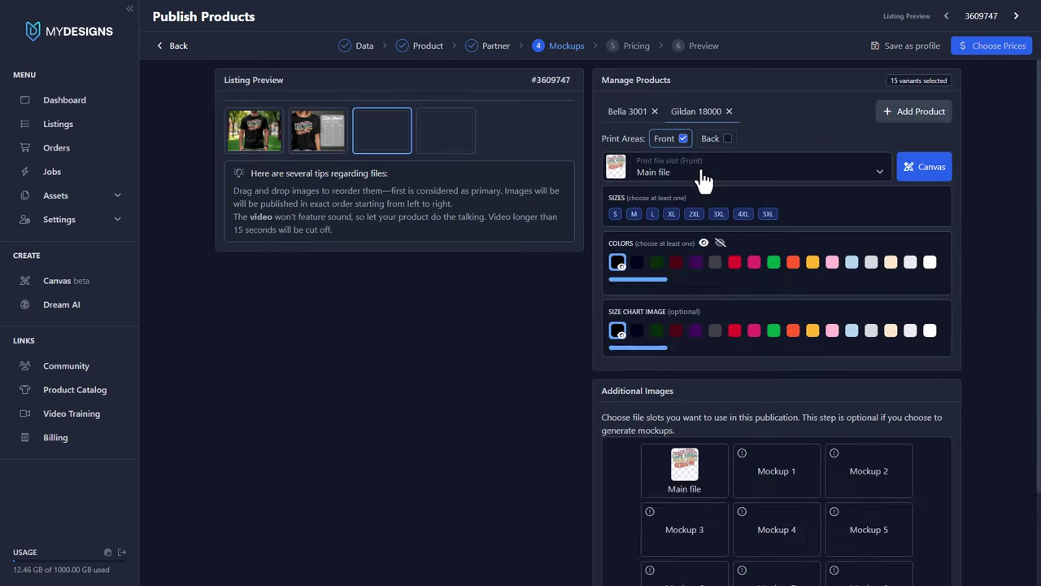
Add the women's Gildan 18500 hoodie as a third product and choose its print partner.
left_click(887, 114)
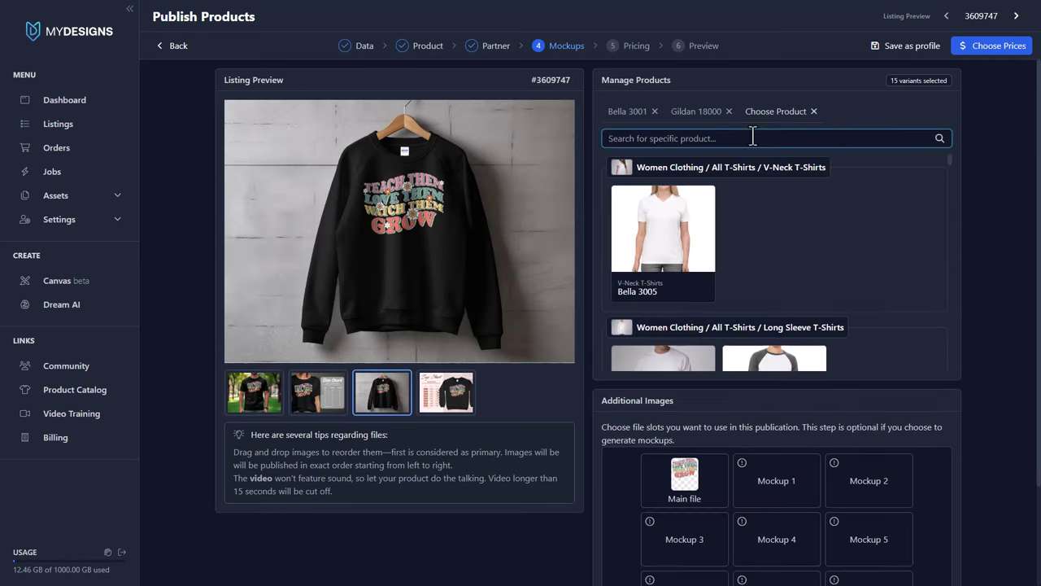
type("18500")
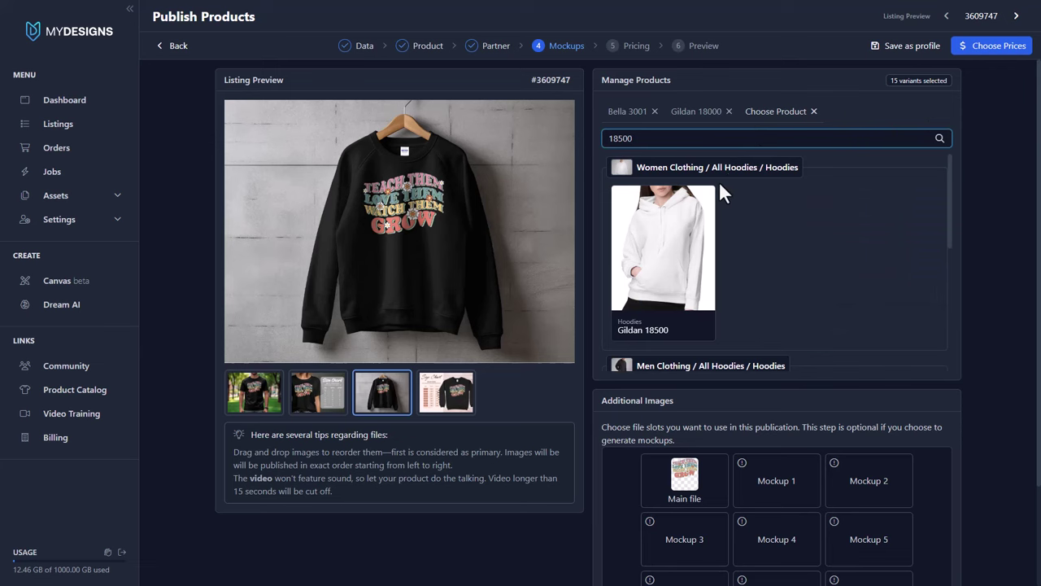
left_click(660, 238)
left_click(665, 181)
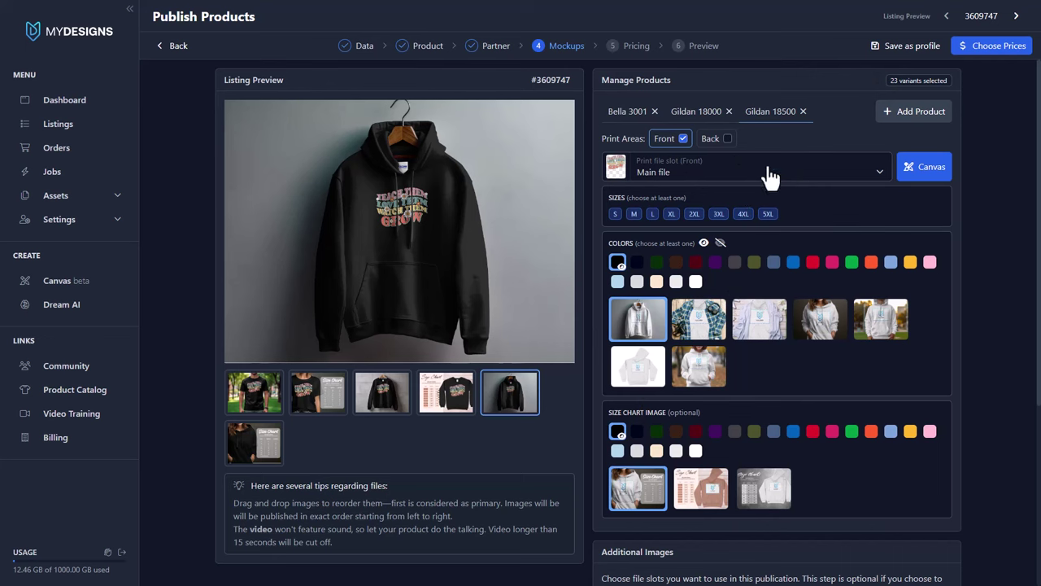
Turn off the black mockup previews and size chart images for the Bella 3001, Gildan 18000 and Gildan 18500.
left_click(628, 112)
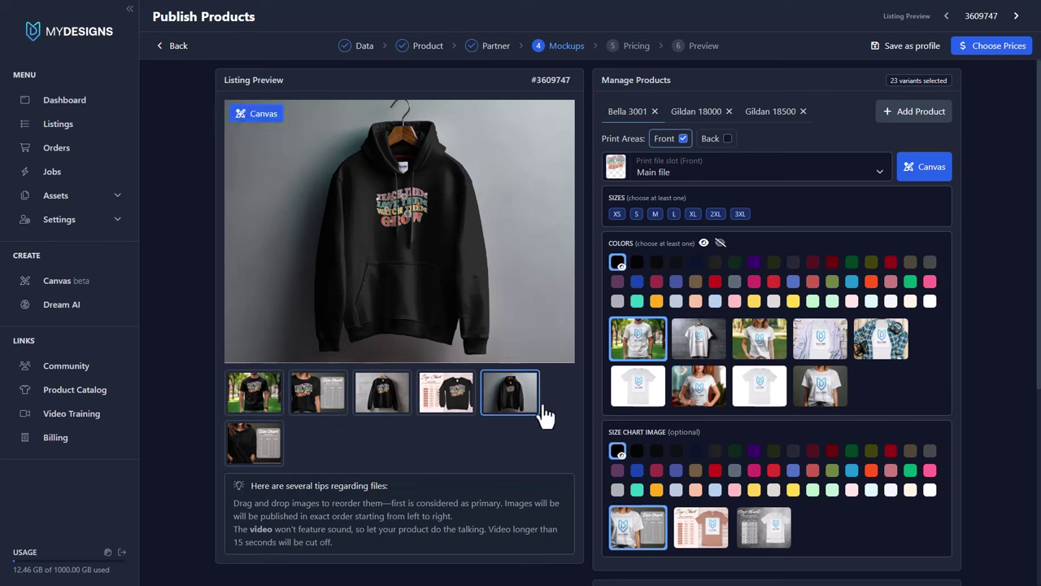
left_click(706, 112)
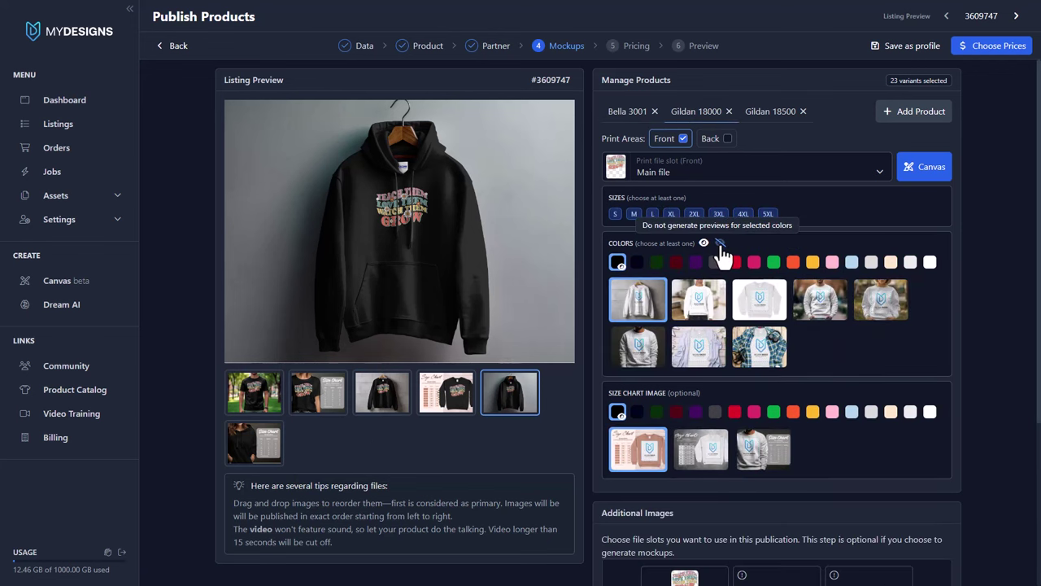
left_click(631, 114)
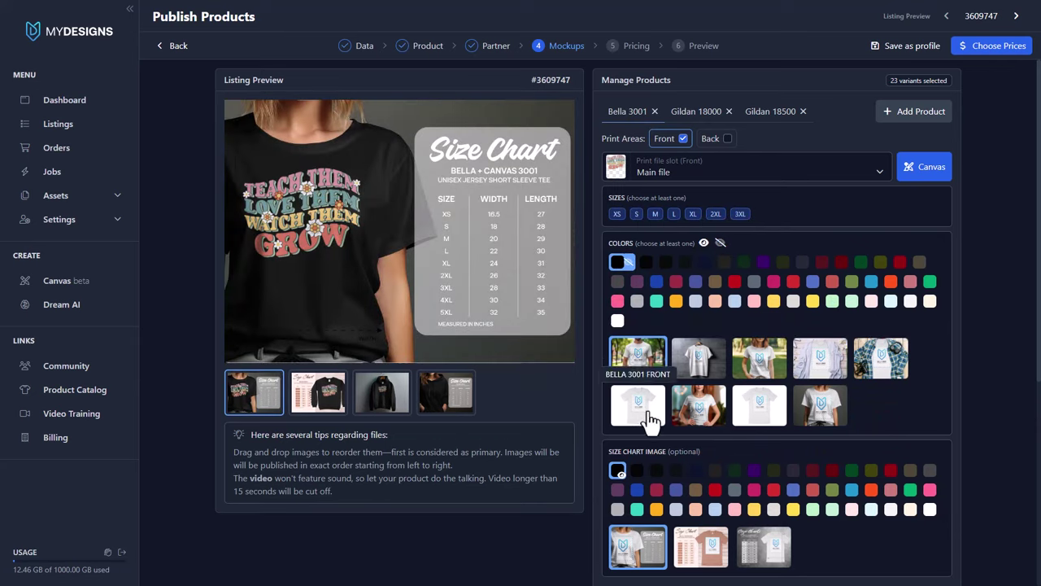
left_click(618, 471)
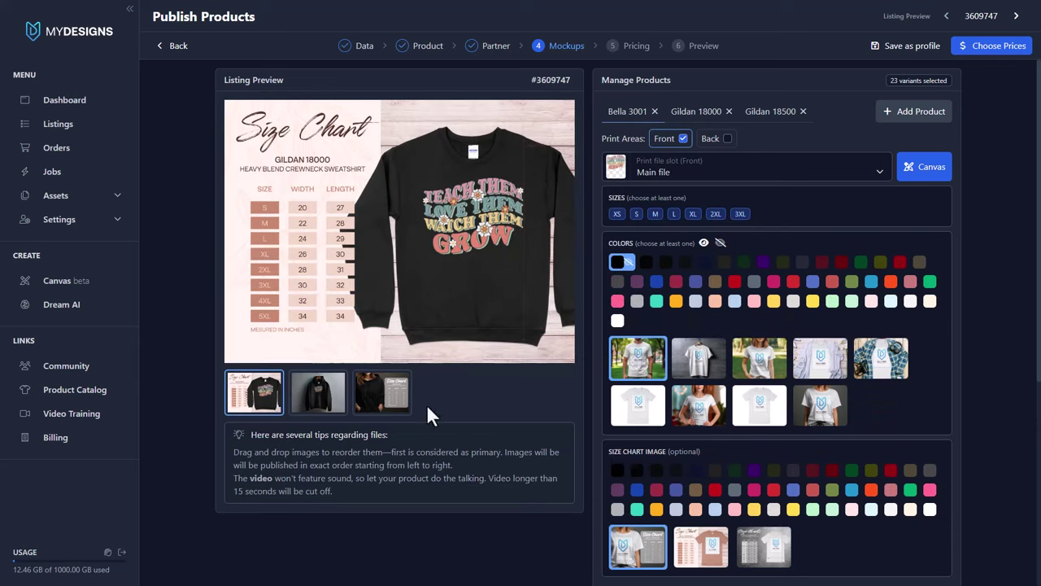
left_click(697, 114)
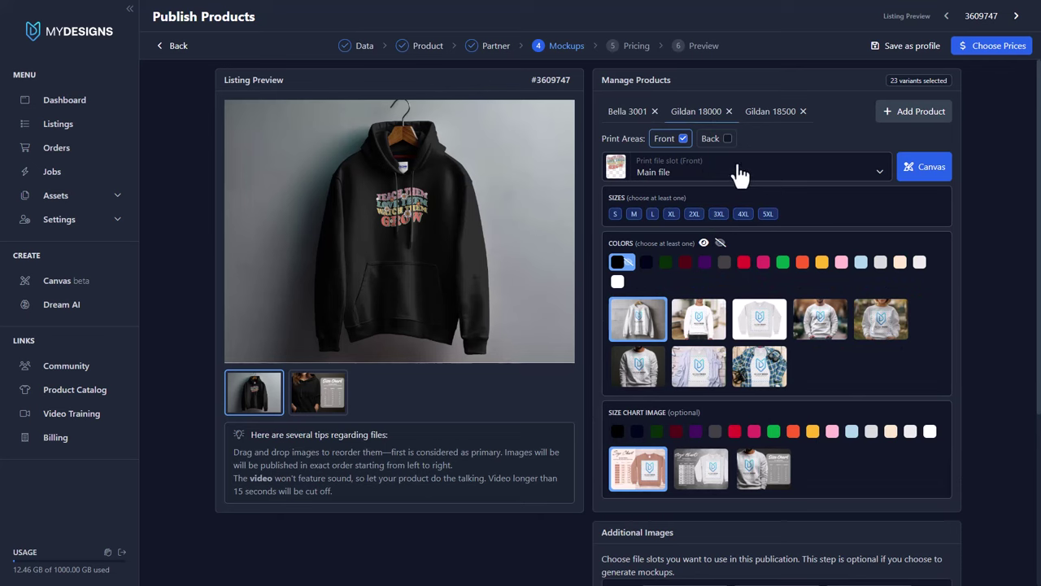
left_click(773, 111)
left_click(617, 433)
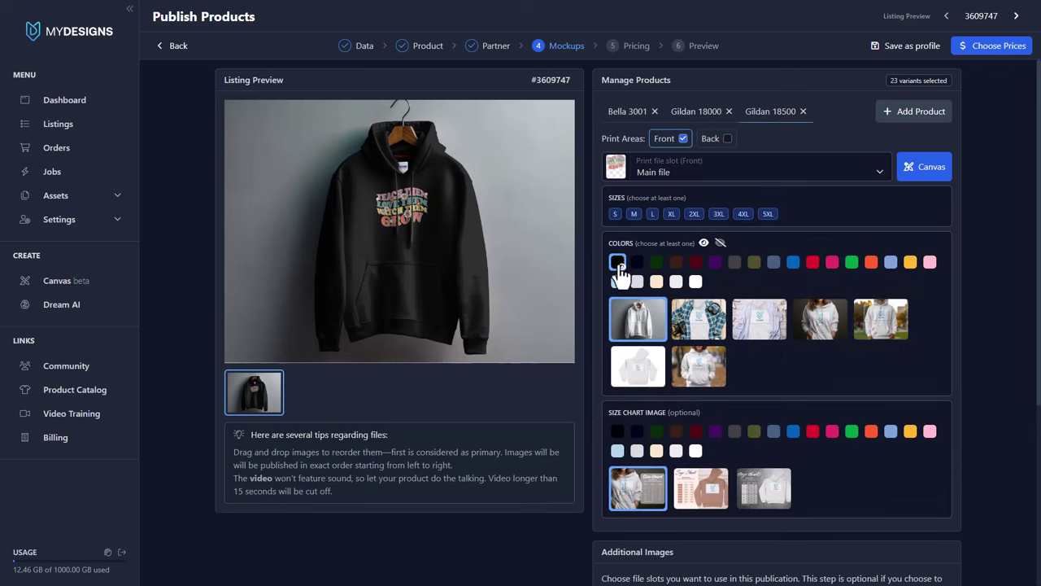
left_click(720, 242)
Turn the black mockup preview of the Bella 3001 back on and add the navy shirt color.
left_click(625, 114)
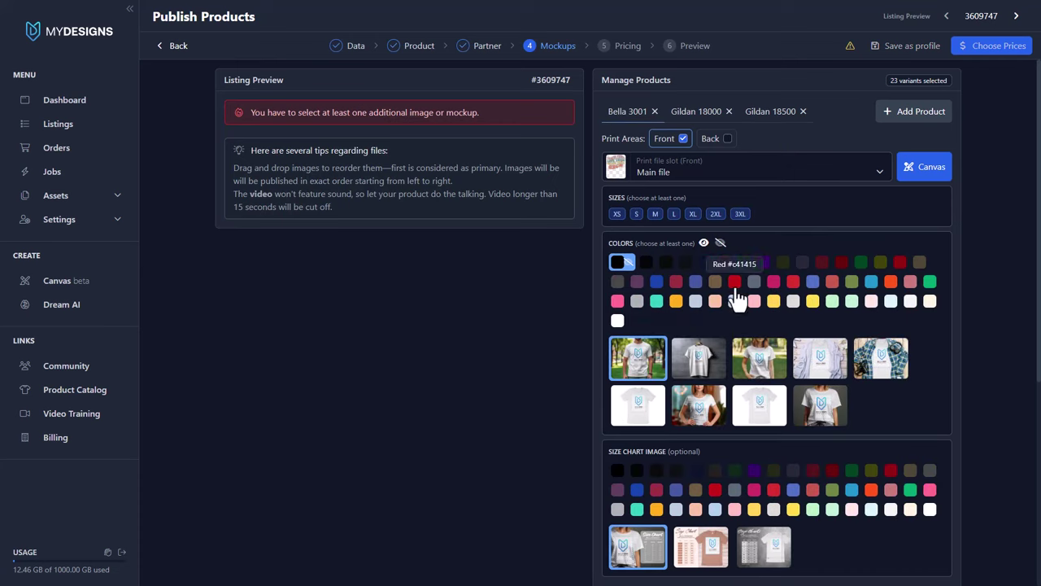
left_click(720, 243)
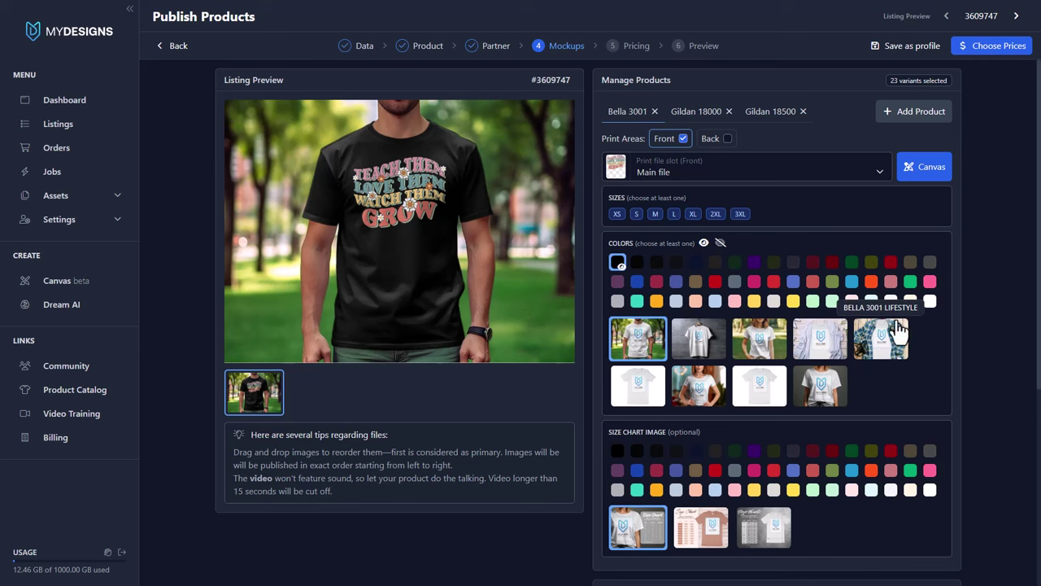
left_click(695, 265)
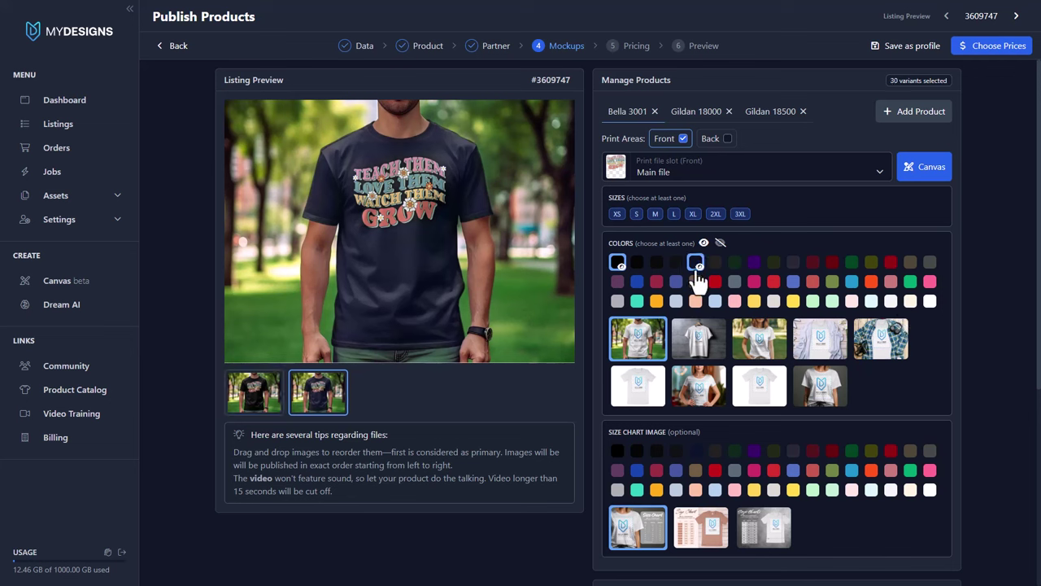
Try purple on the Bella 3001 and replace it with the raspberry red and Heather True Royal colors.
left_click(755, 264)
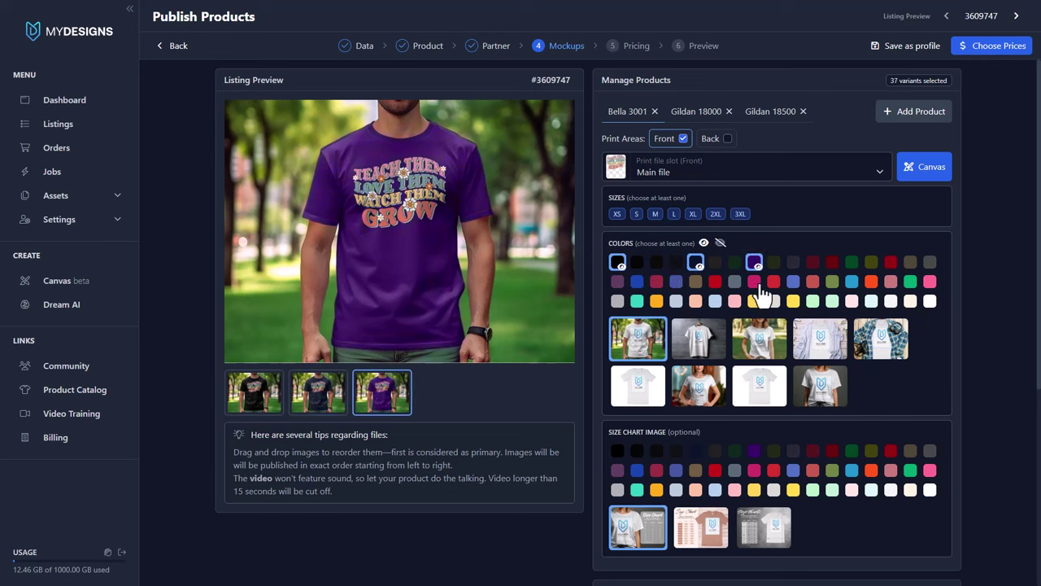
left_click(755, 263)
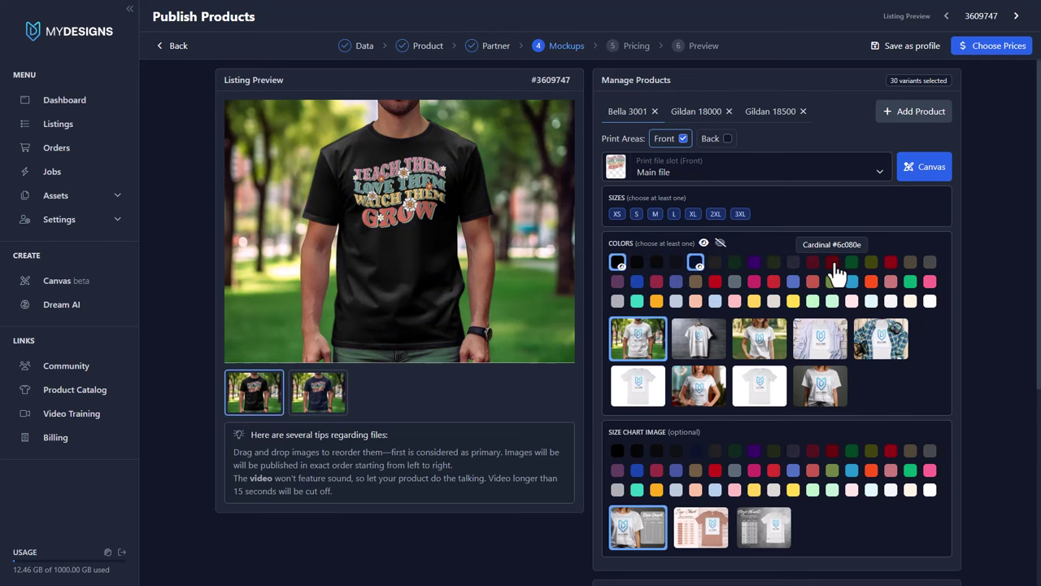
left_click(660, 283)
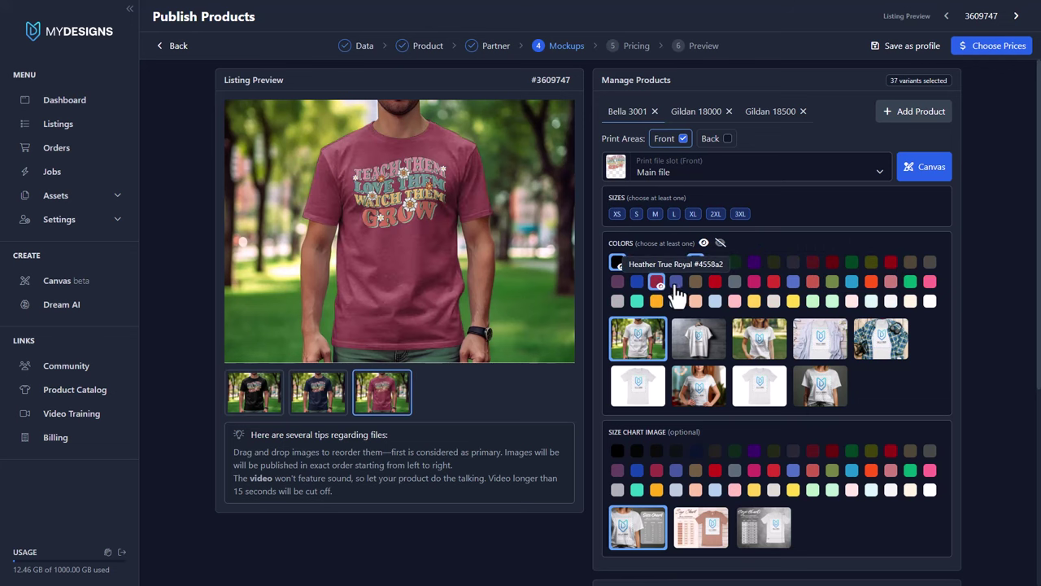
left_click(677, 281)
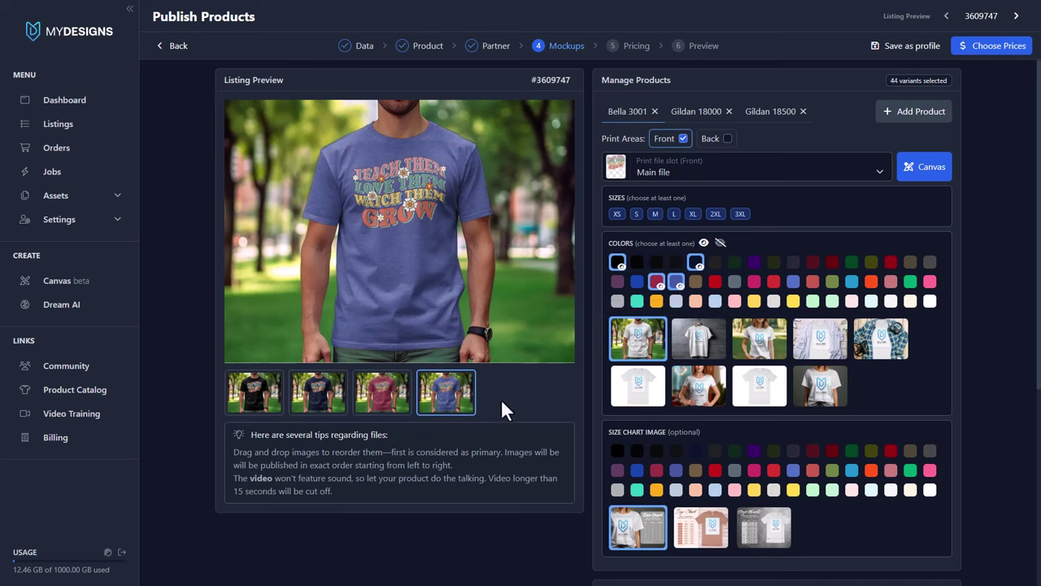
Add the dark gray size chart image with a black shirt to the Bella 3001 and remove the Heather True Royal color.
left_click(773, 533)
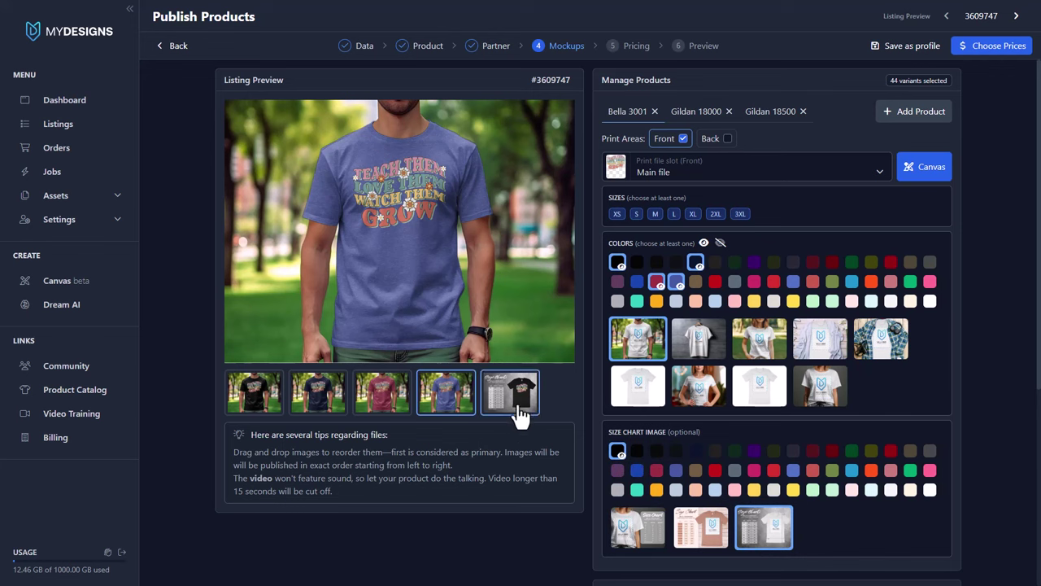
left_click(677, 286)
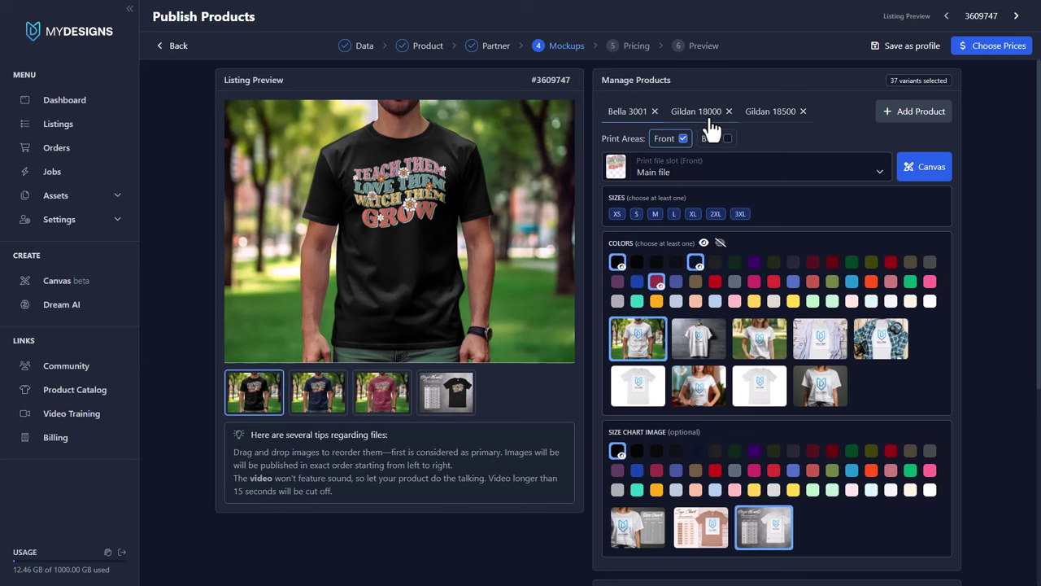
Open the Bella 3001 print file in Canvas and examine each listing's design, ending with "I love my students" selected.
left_click(935, 176)
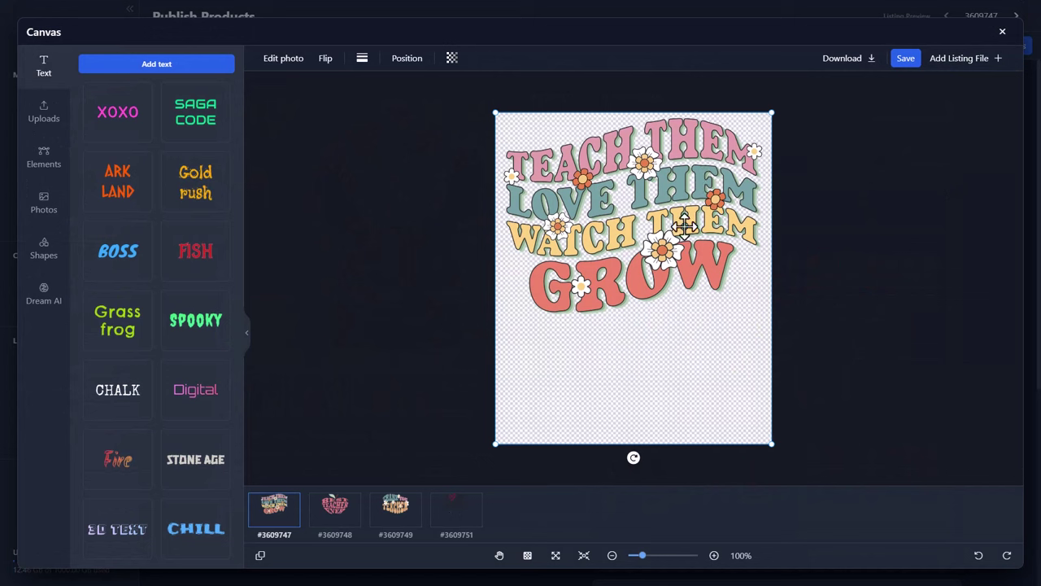
left_click(340, 513)
left_click(397, 516)
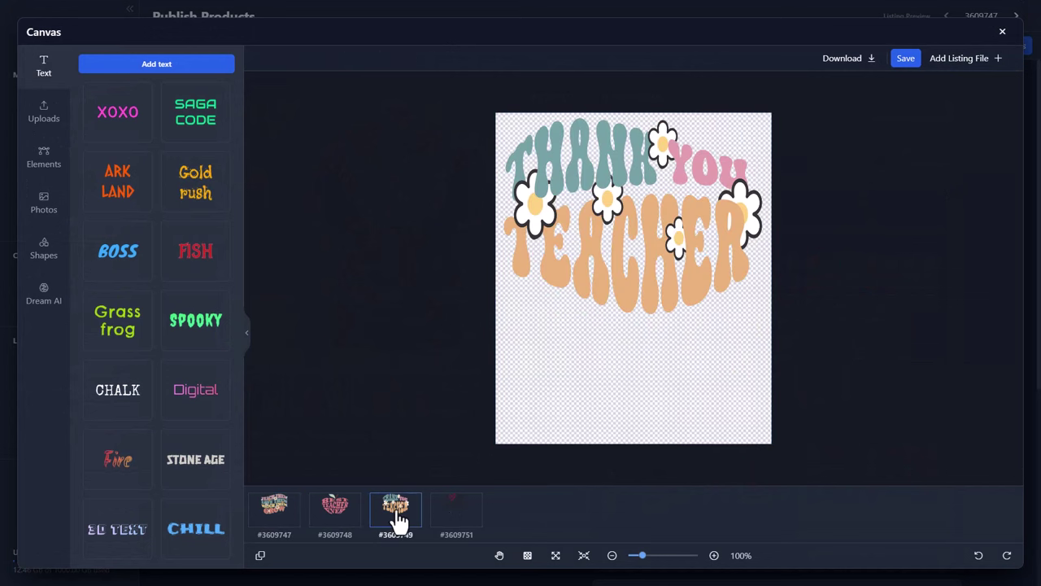
left_click(468, 518)
left_click(644, 214)
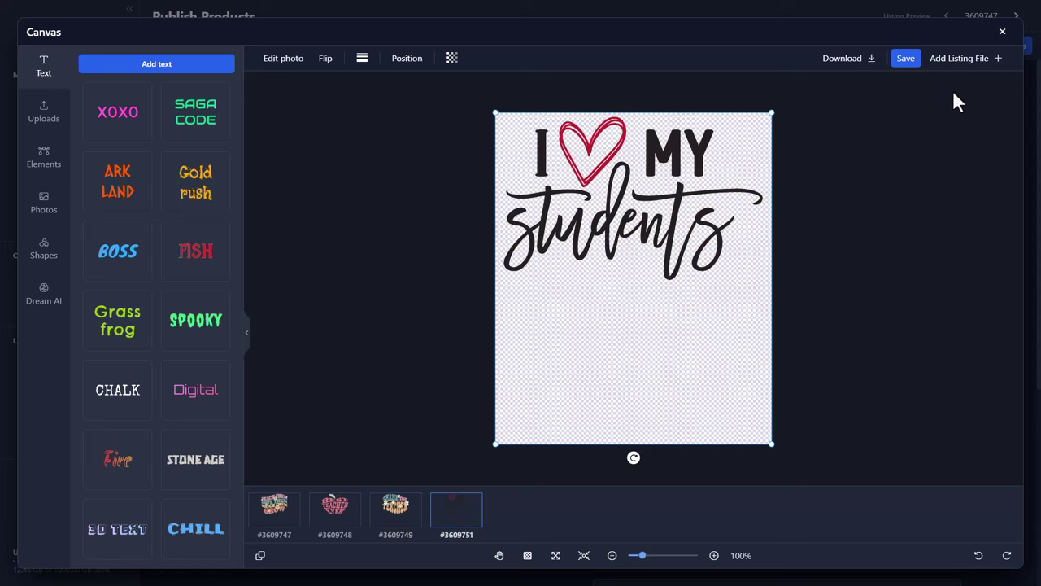
Close Canvas, add navy and dark green to the Gildan 18000 sweatshirt, and turn its black mockup preview on.
left_click(1003, 32)
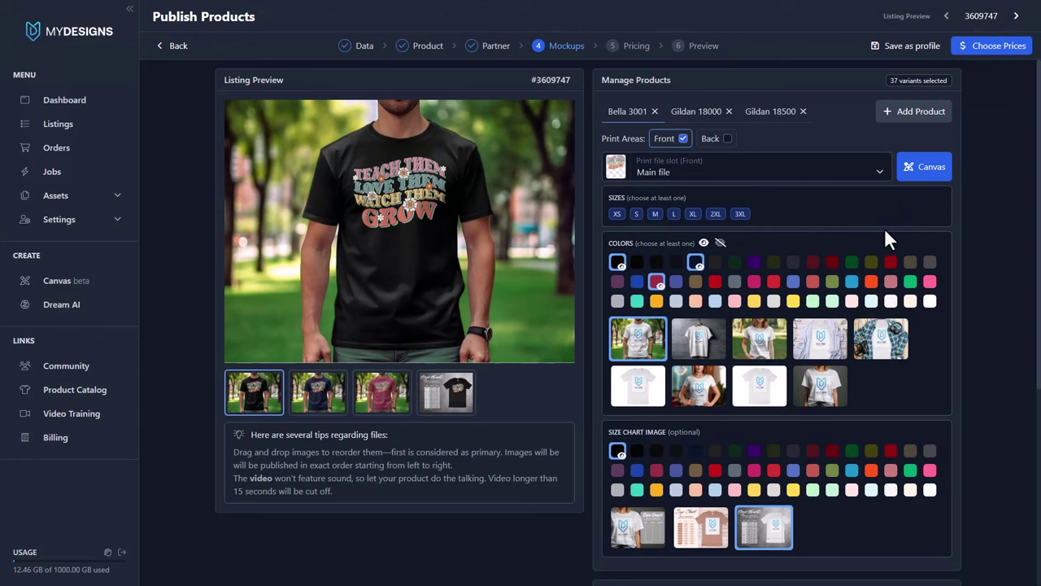
left_click(710, 114)
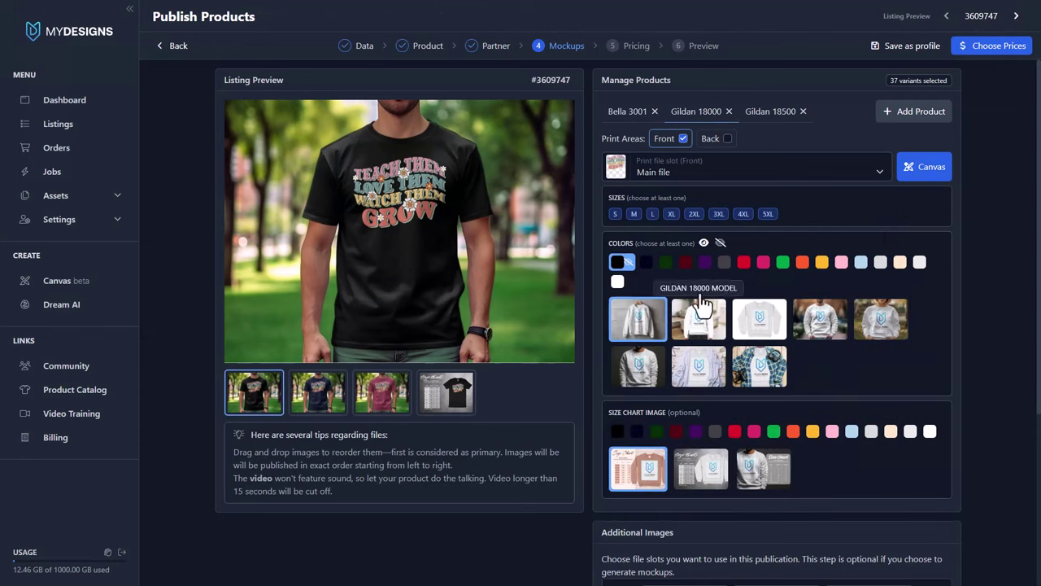
left_click(646, 262)
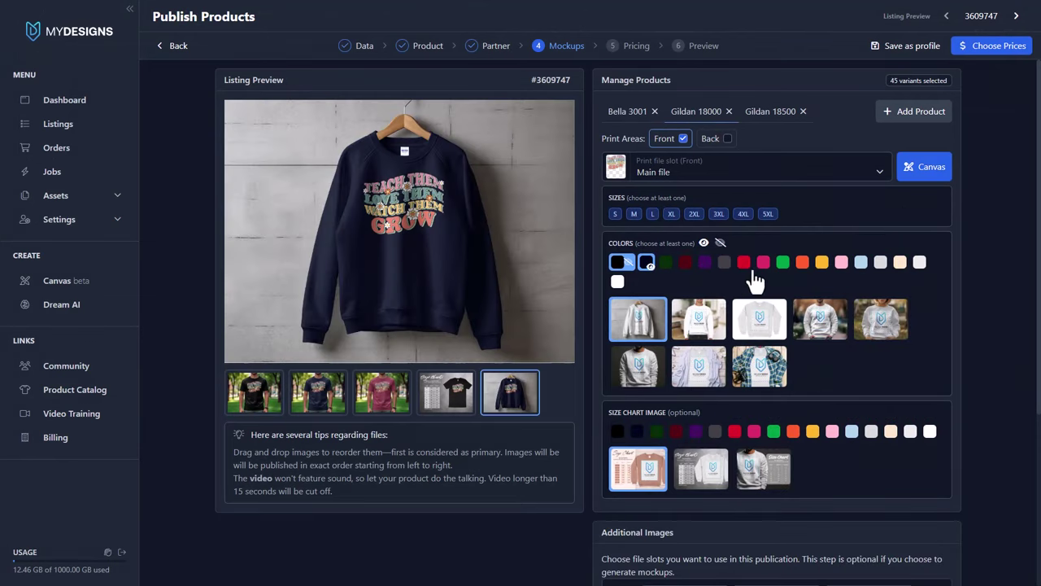
left_click(665, 262)
left_click(618, 261)
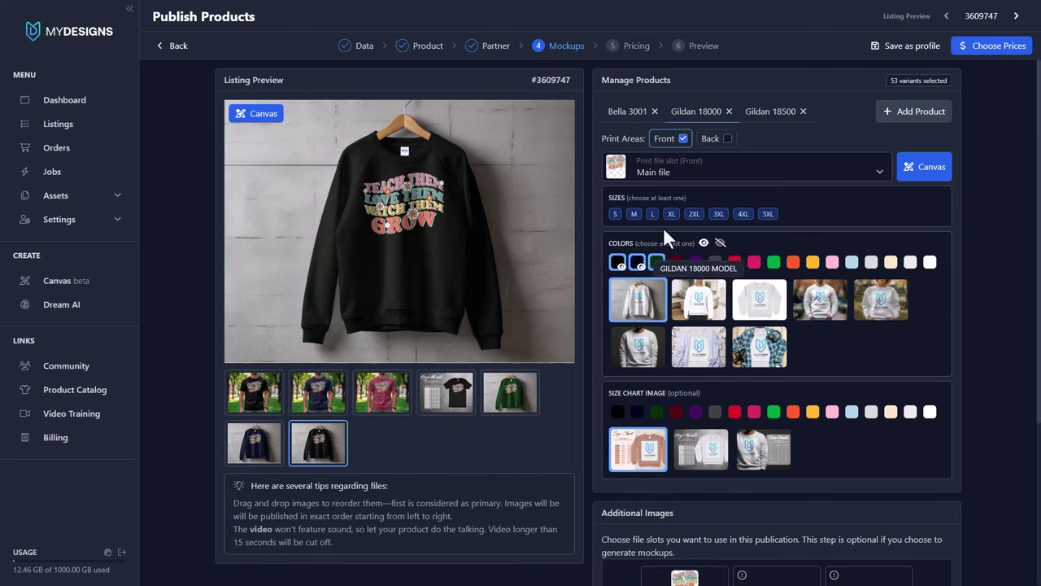
Move the T-shirt size chart image behind the sweatshirt mockups and add the Gildan 18000 dark gray size chart with a black sweatshirt.
left_click_drag(445, 392, 435, 457)
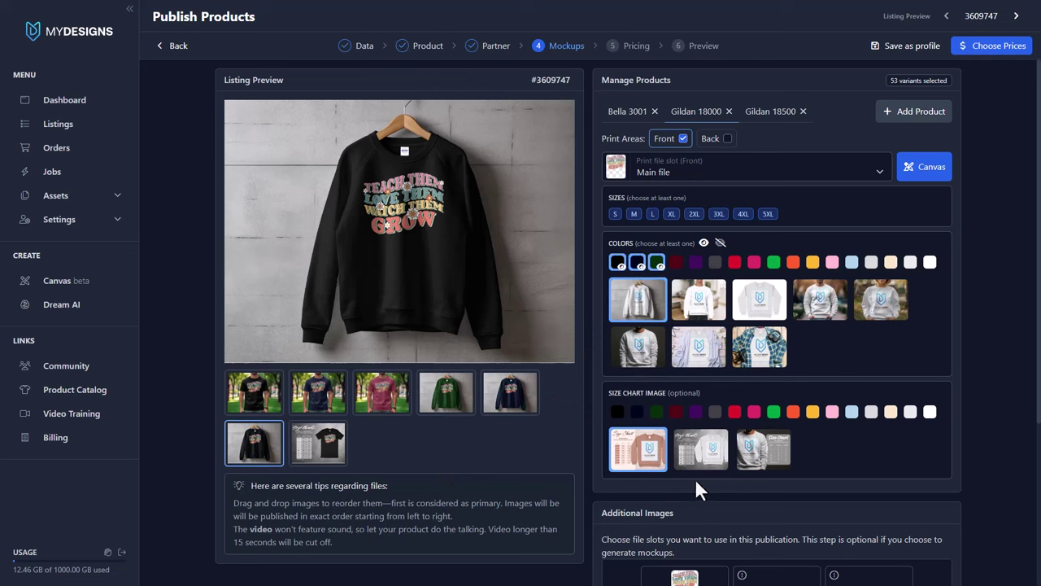
left_click(700, 449)
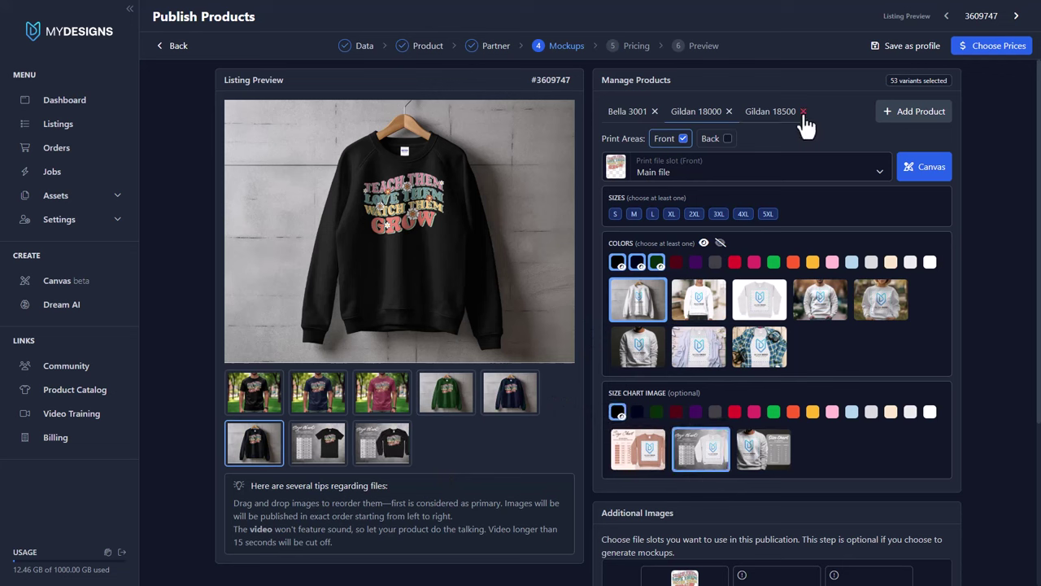
left_click(943, 169)
left_click(1001, 32)
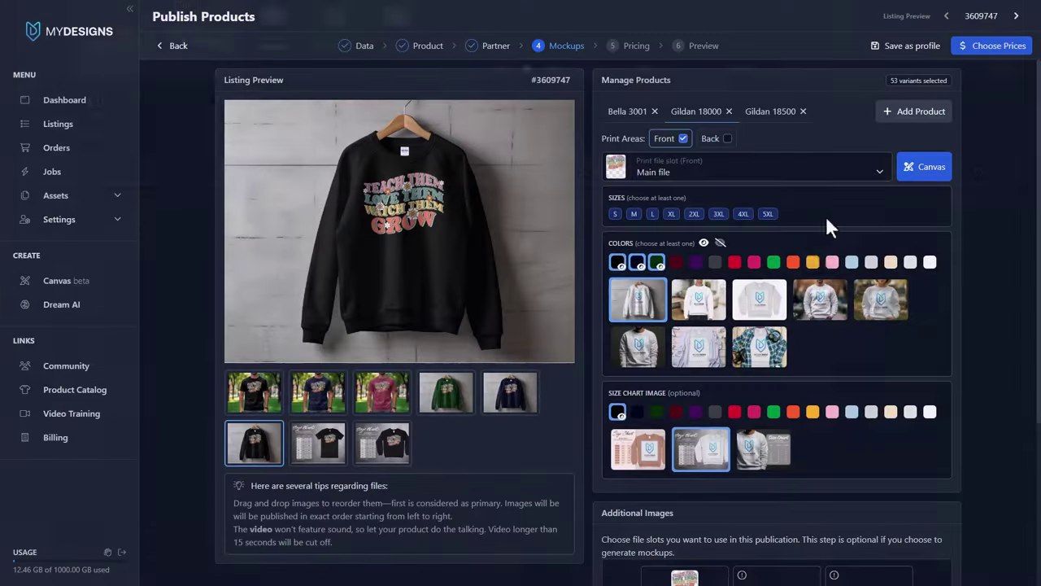
Remove the 4XL and 5XL sizes from the Gildan 18000.
left_click(758, 116)
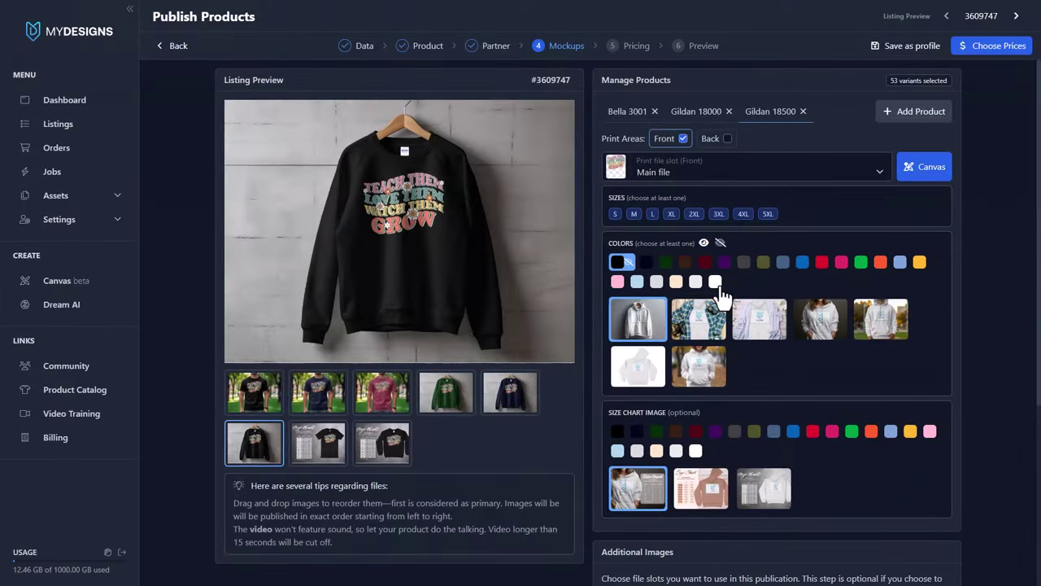
left_click(700, 117)
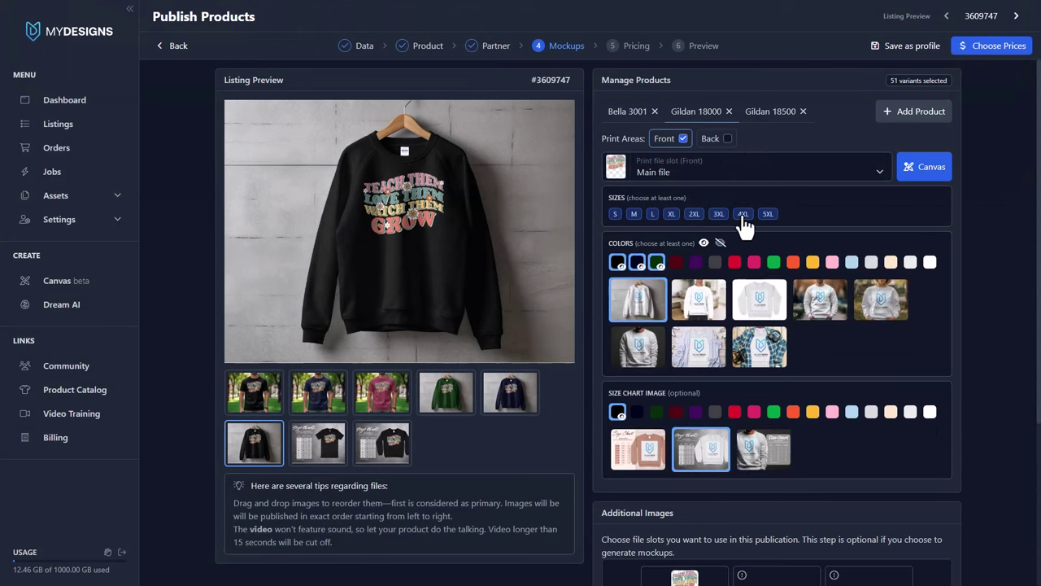
left_click(637, 111)
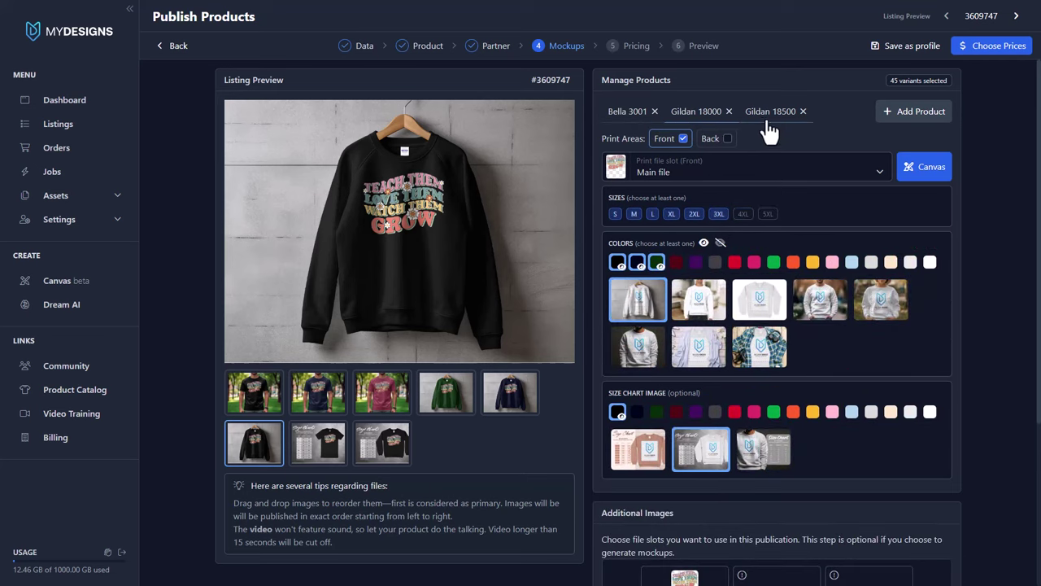
Open the Gildan 18500 print file in Canvas and enlarge the "Teach Them Love Them Watch Them Grow" design, centered near the print area's upper edge.
left_click(769, 114)
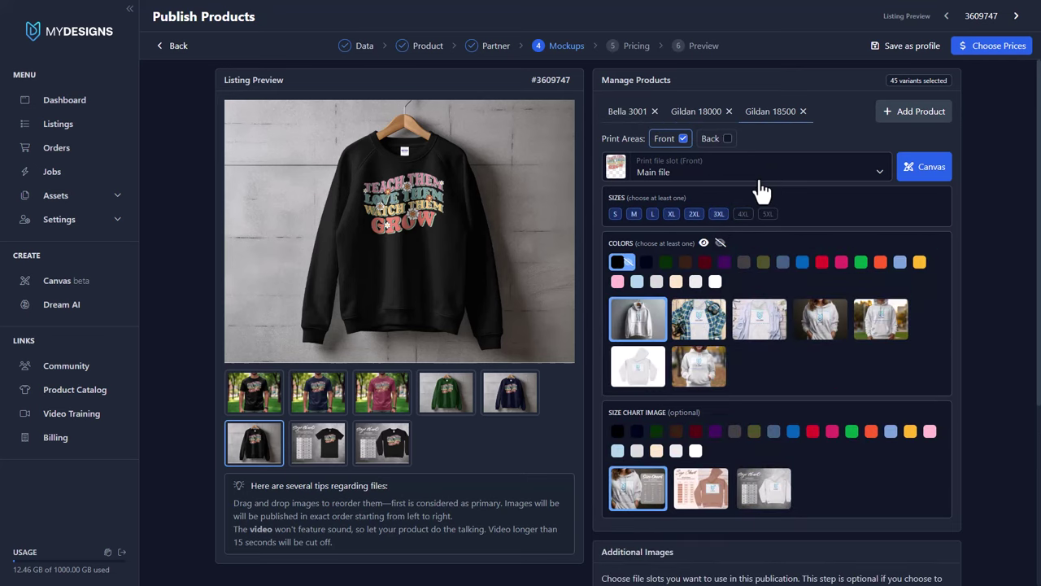
left_click(918, 173)
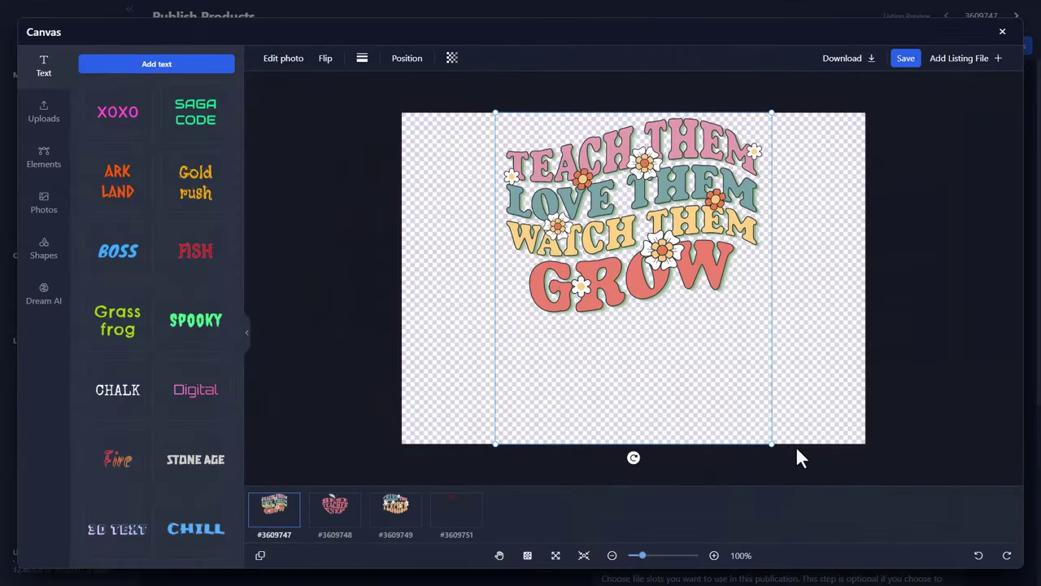
left_click_drag(768, 441, 856, 539)
left_click_drag(684, 297, 647, 297)
scroll(569, 342, "down", 3)
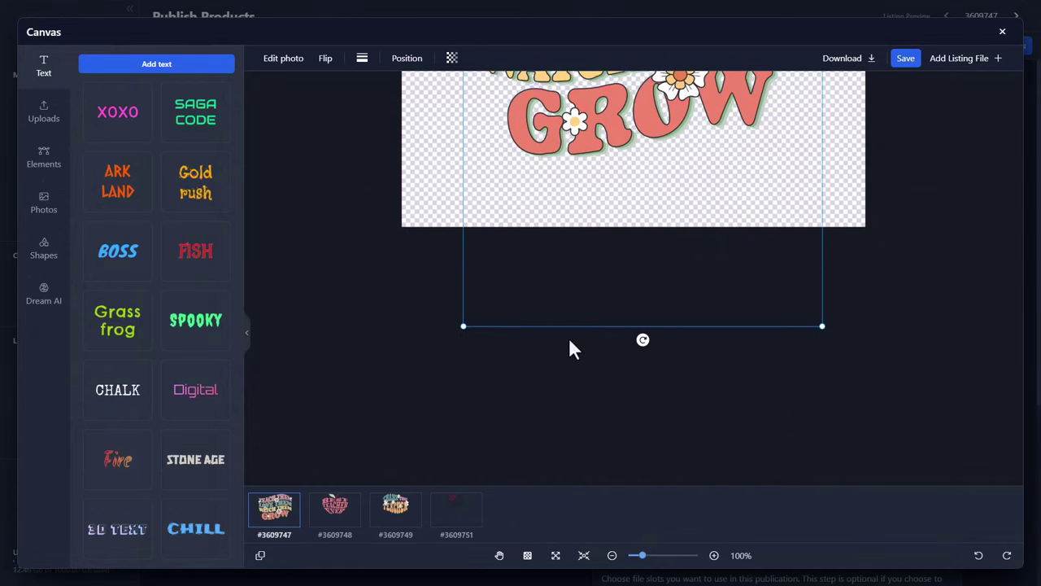
left_click_drag(462, 327, 434, 377)
scroll(612, 287, "up", 3)
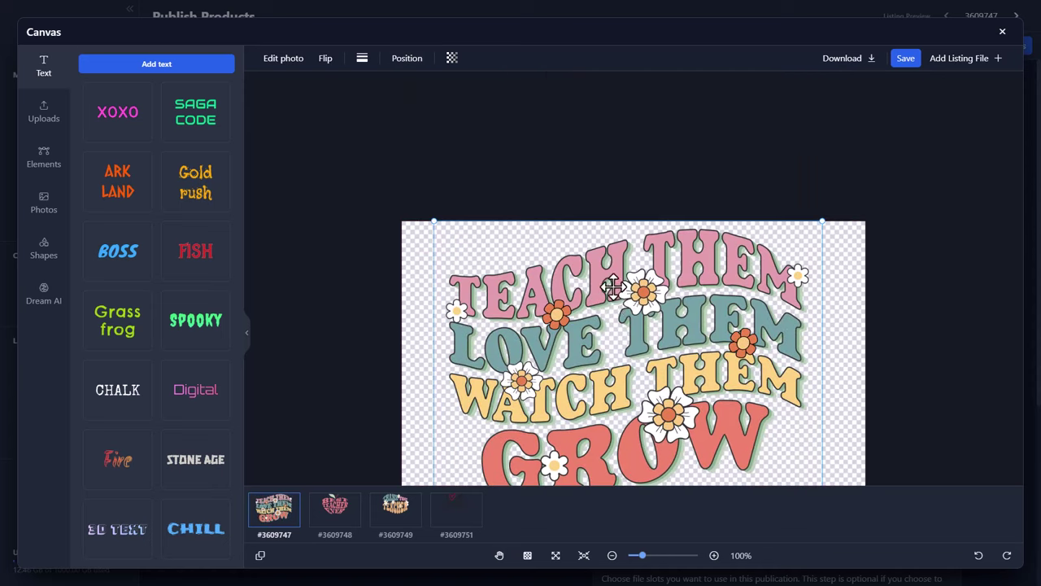
scroll(631, 275, "down", 2)
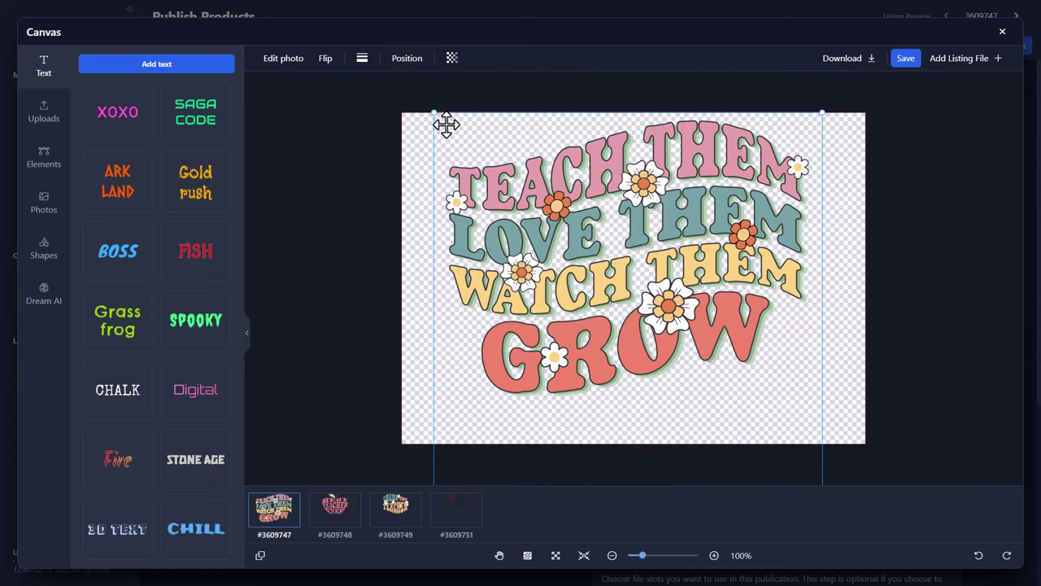
left_click_drag(439, 119, 454, 139)
left_click_drag(585, 271, 586, 244)
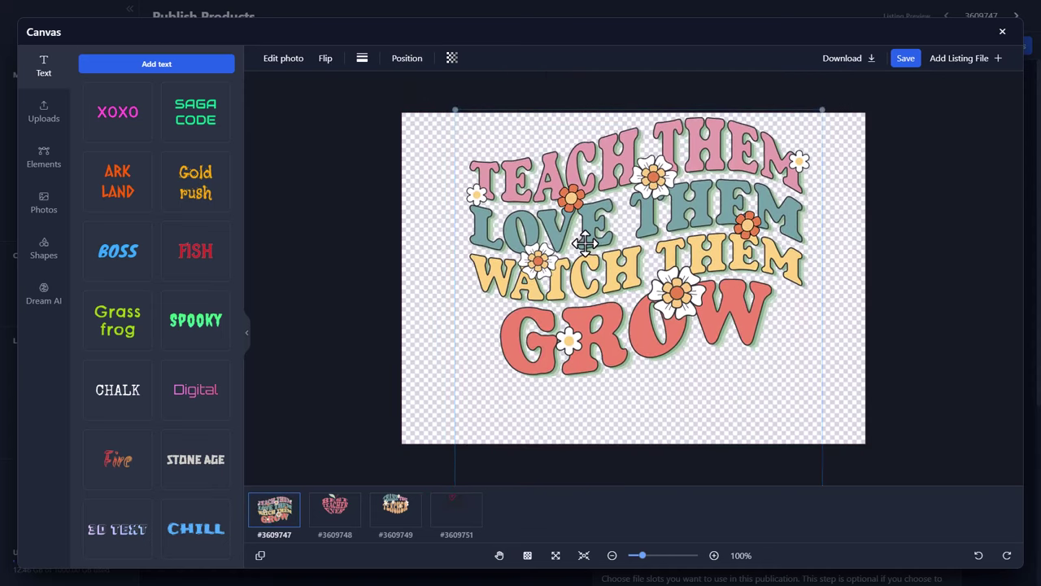
right_click(602, 243)
Check the placement of the other three listings' designs on the hoodie print area and save the Canvas changes.
left_click(351, 517)
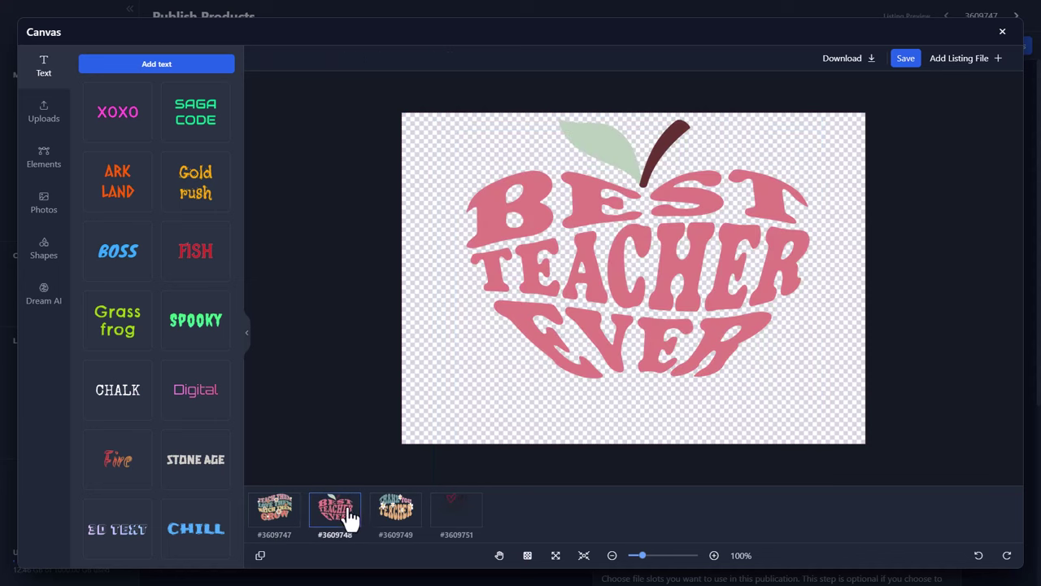
left_click(390, 520)
left_click(476, 533)
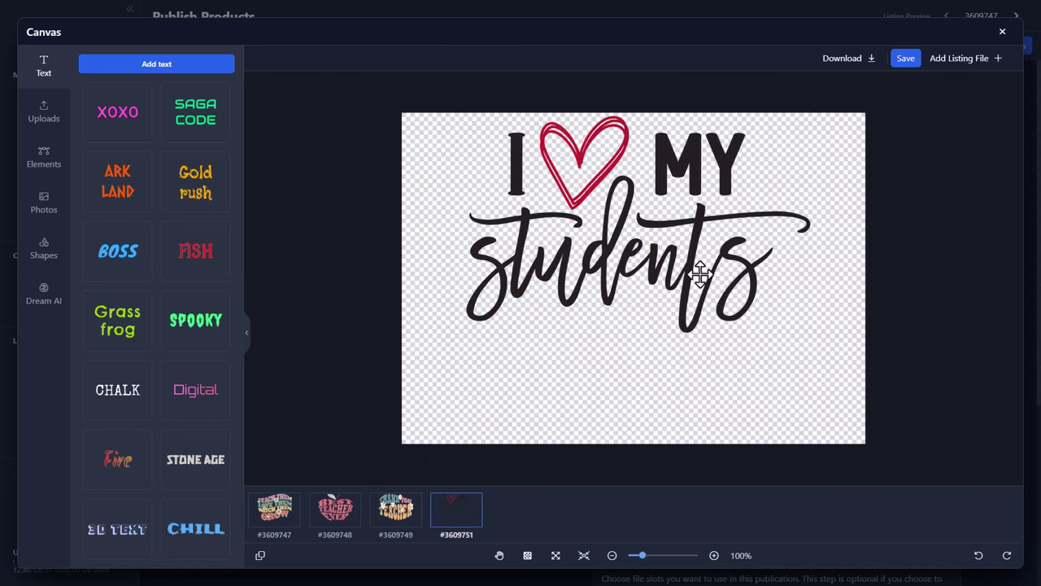
left_click(700, 274)
left_click(906, 58)
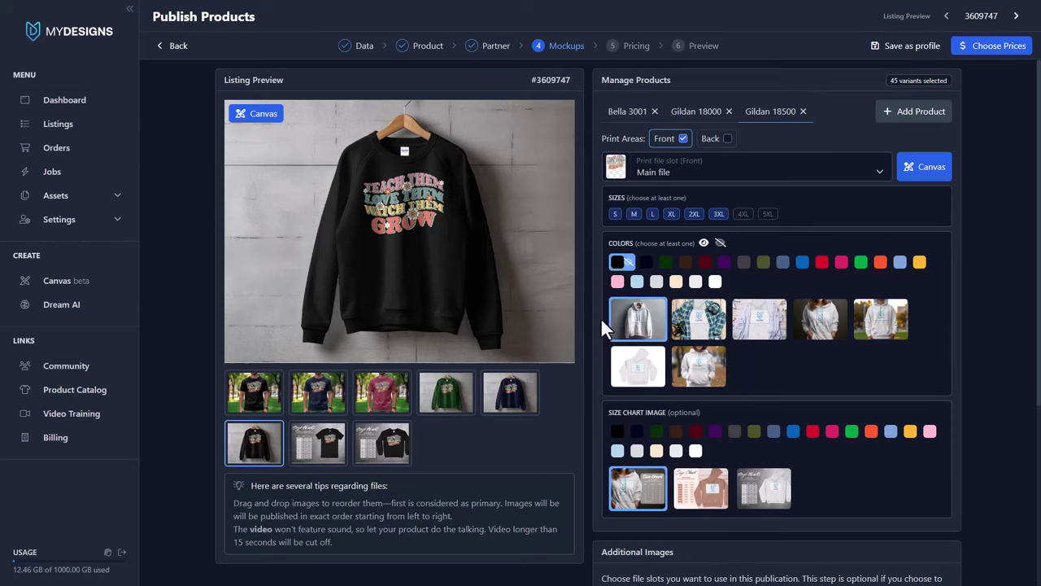
Add the navy and red hoodie colors to the Gildan 18500.
left_click(646, 261)
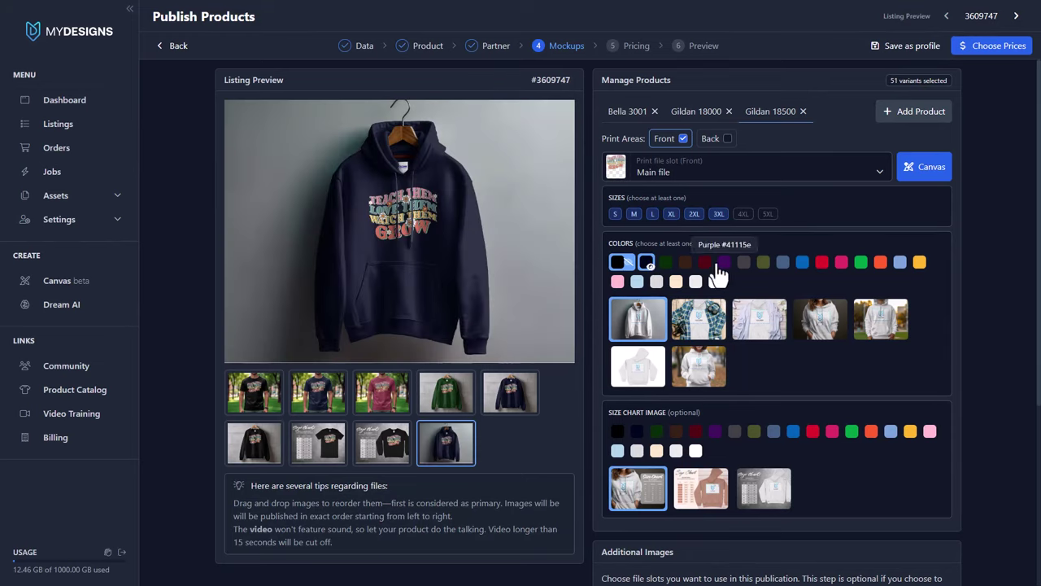
left_click(821, 262)
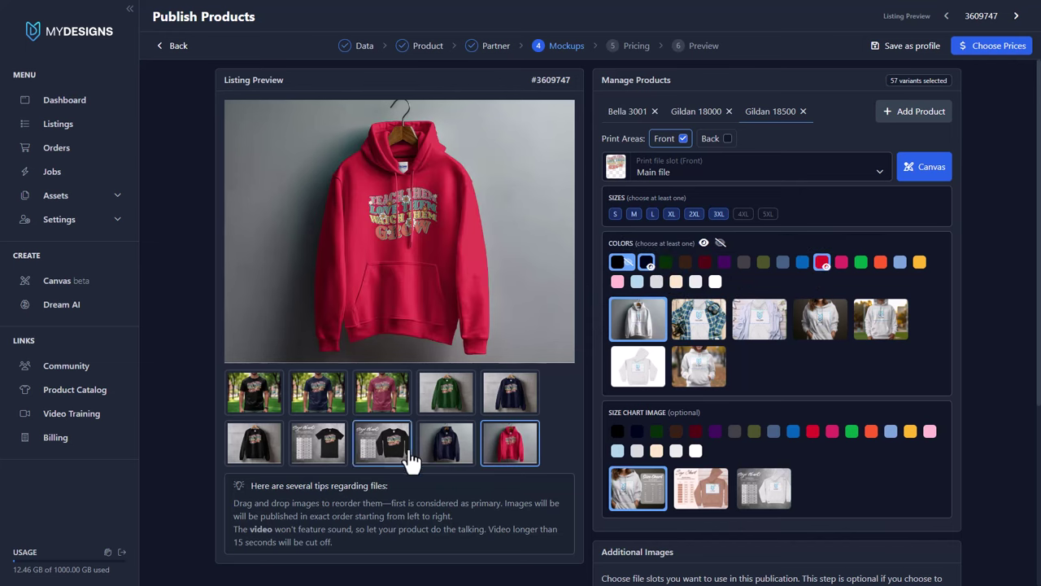
Try the dark gray size chart image with a black hoodie on the Gildan 18500 and remove it.
scroll(736, 464, "down", 1)
left_click(780, 433)
scroll(416, 347, "down", 2)
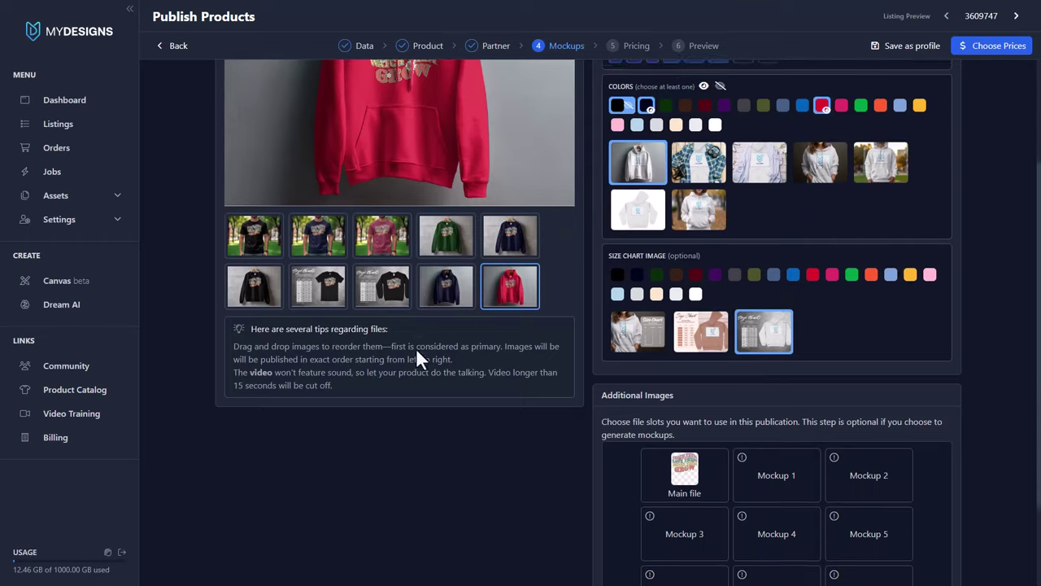
left_click(616, 269)
scroll(488, 322, "up", 2)
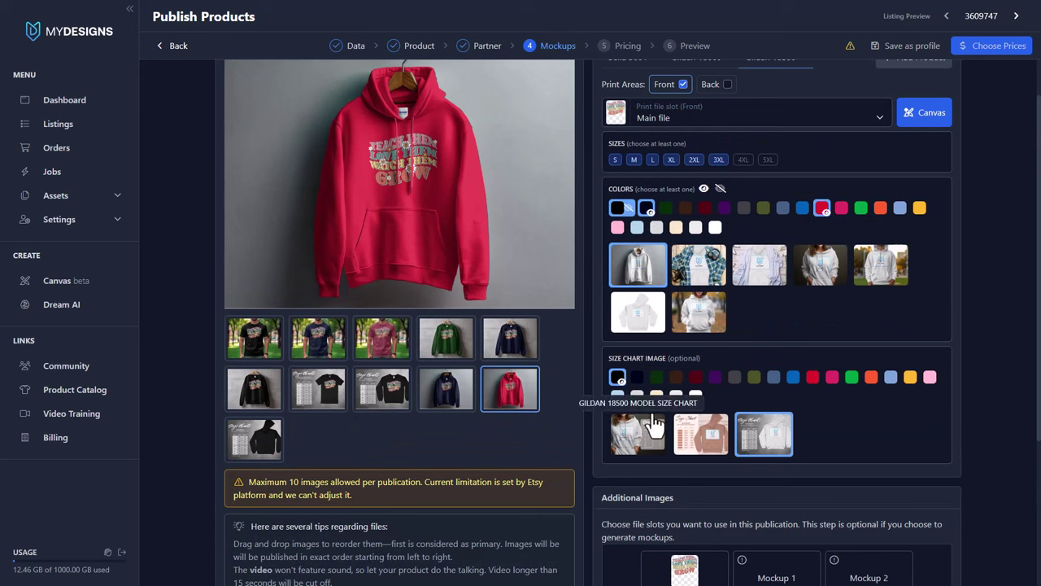
left_click(616, 377)
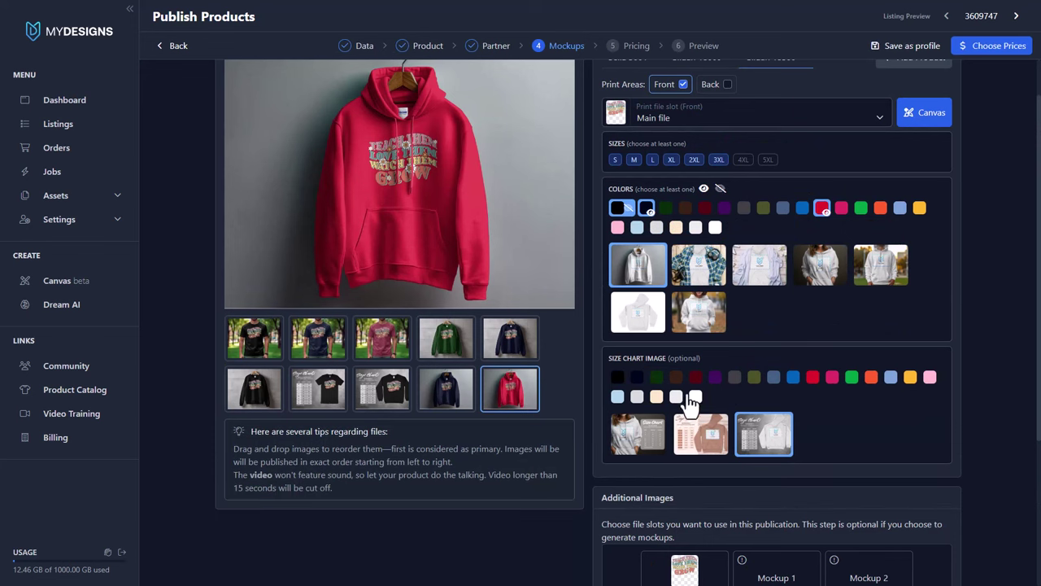
Try the Gildan 18500 model size chart image with a red hoodie and remove it.
left_click(647, 433)
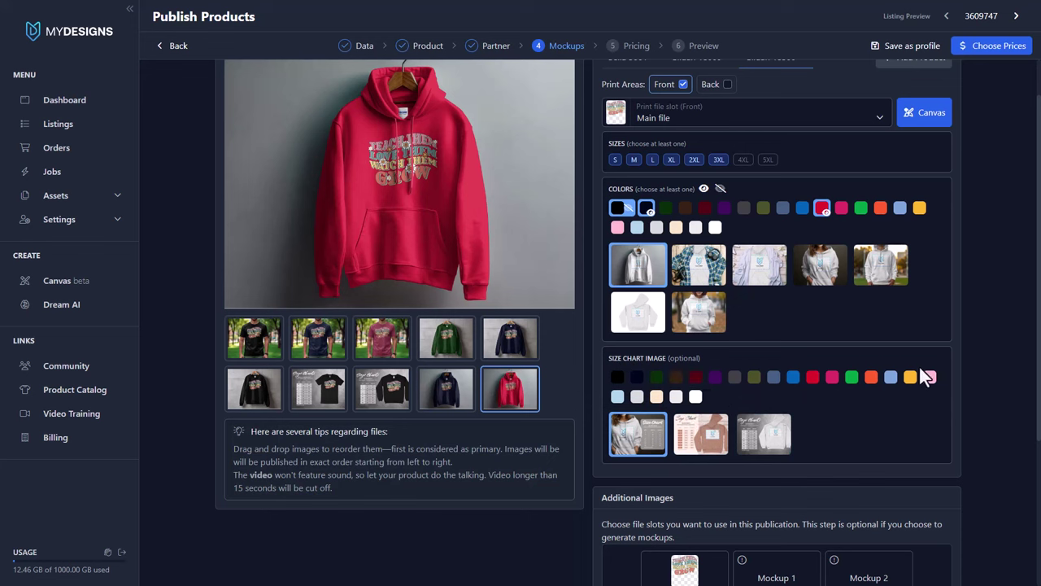
left_click(812, 378)
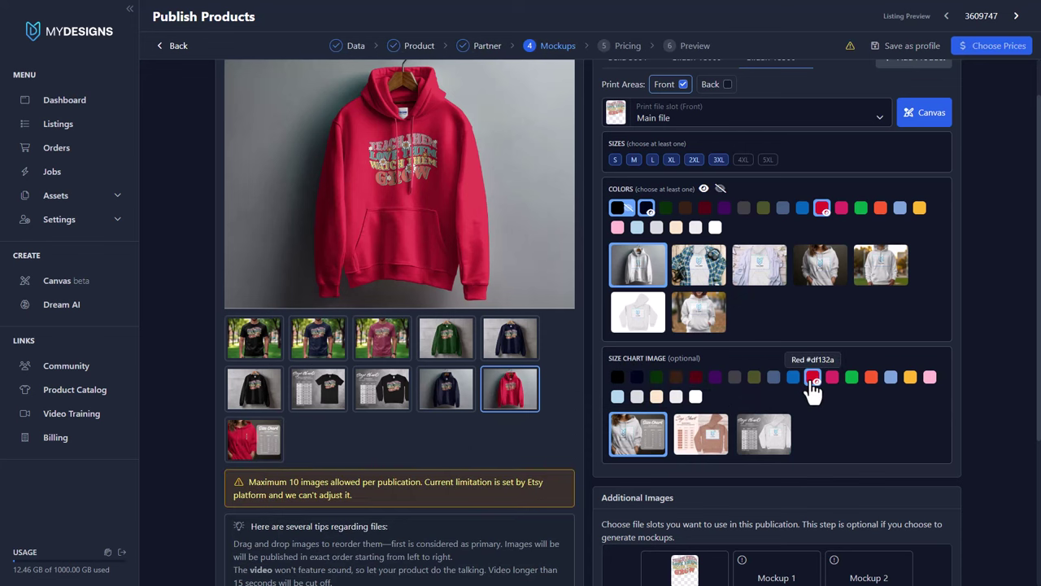
left_click(813, 378)
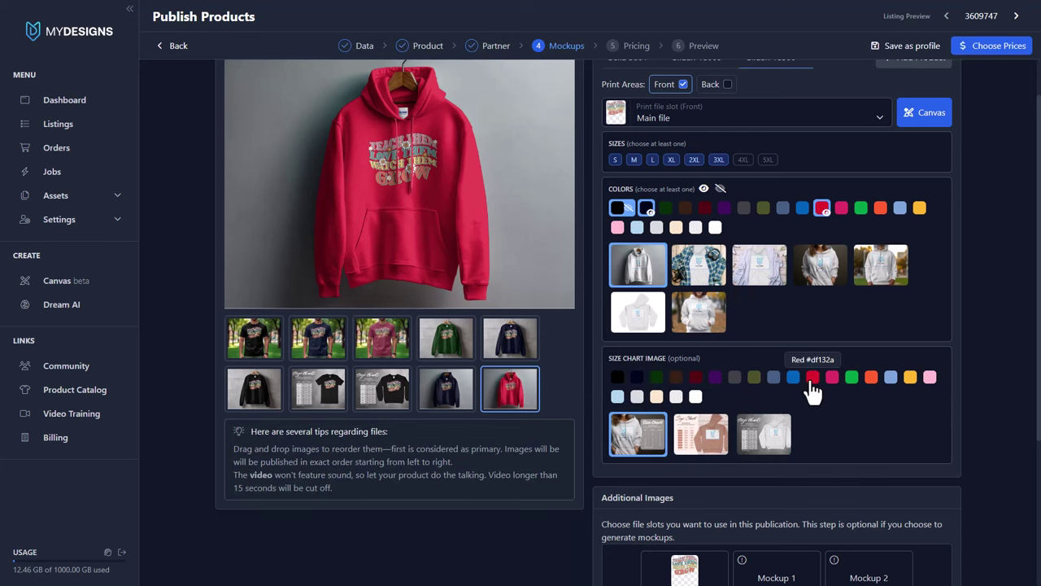
Add the Gildan 18500 model size chart image with a black hoodie and preview it.
left_click(618, 379)
left_click(256, 441)
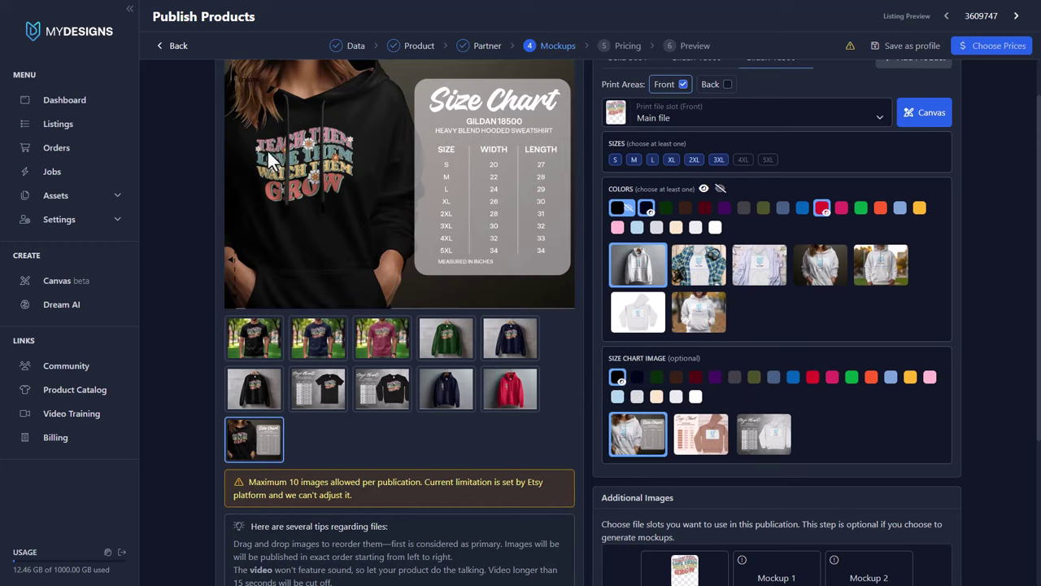
Move the T-shirt and sweatshirt size charts to the end of the image order and switch the hoodie size chart to the dark gray style.
scroll(410, 312, "up", 1)
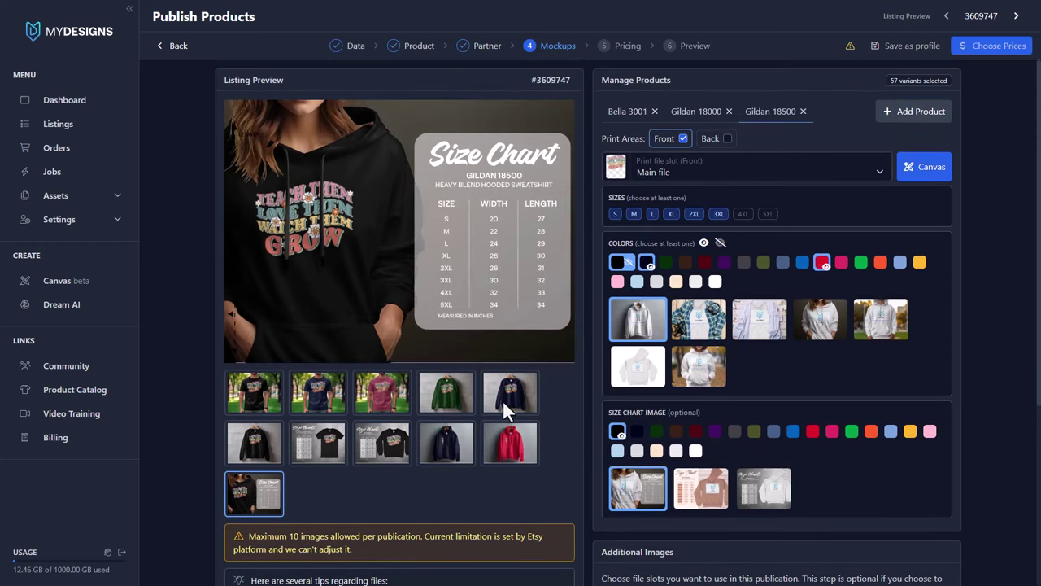
left_click_drag(348, 453, 316, 492)
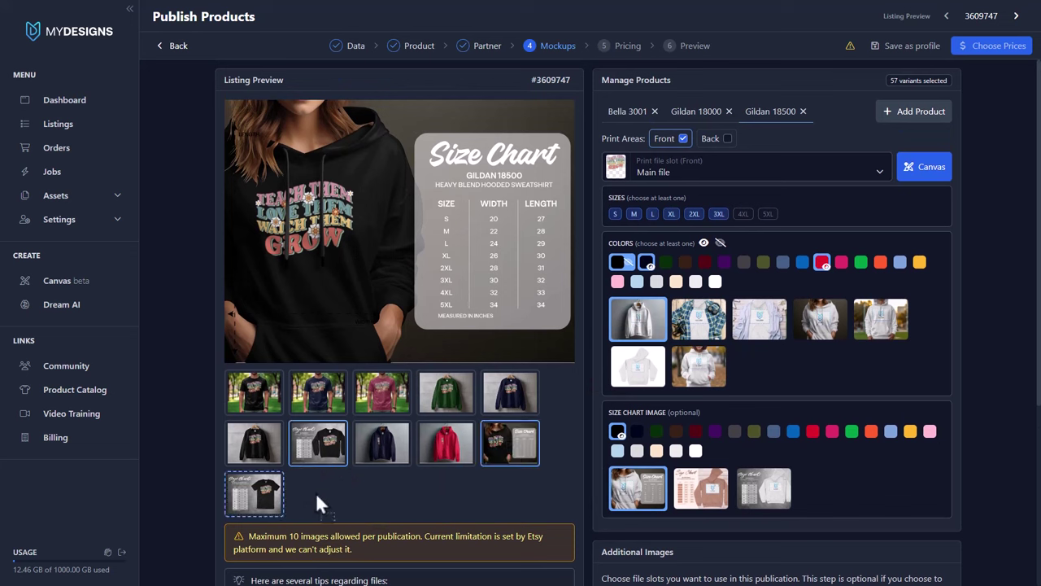
left_click_drag(345, 433, 323, 496)
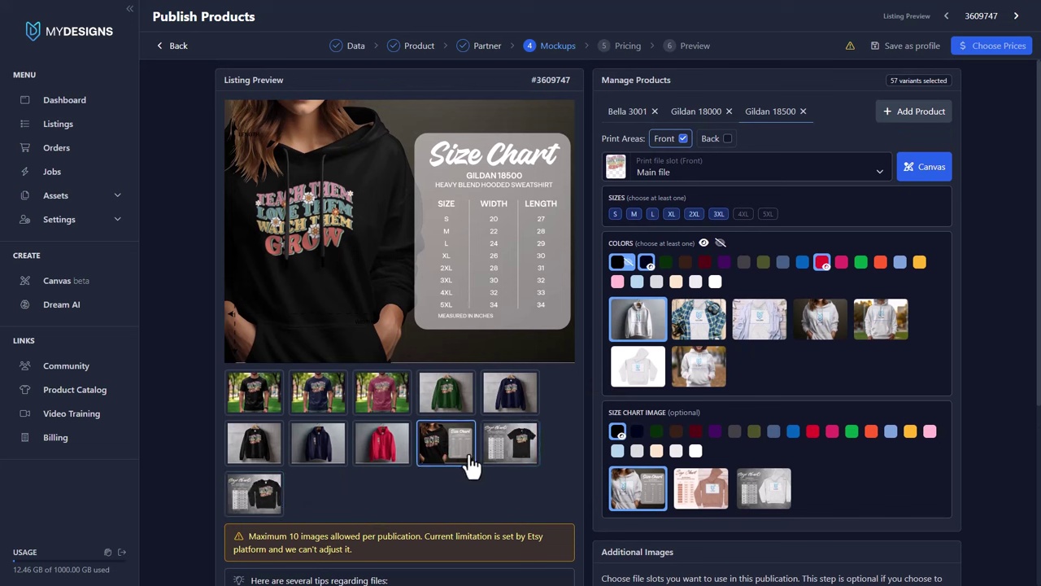
left_click(764, 488)
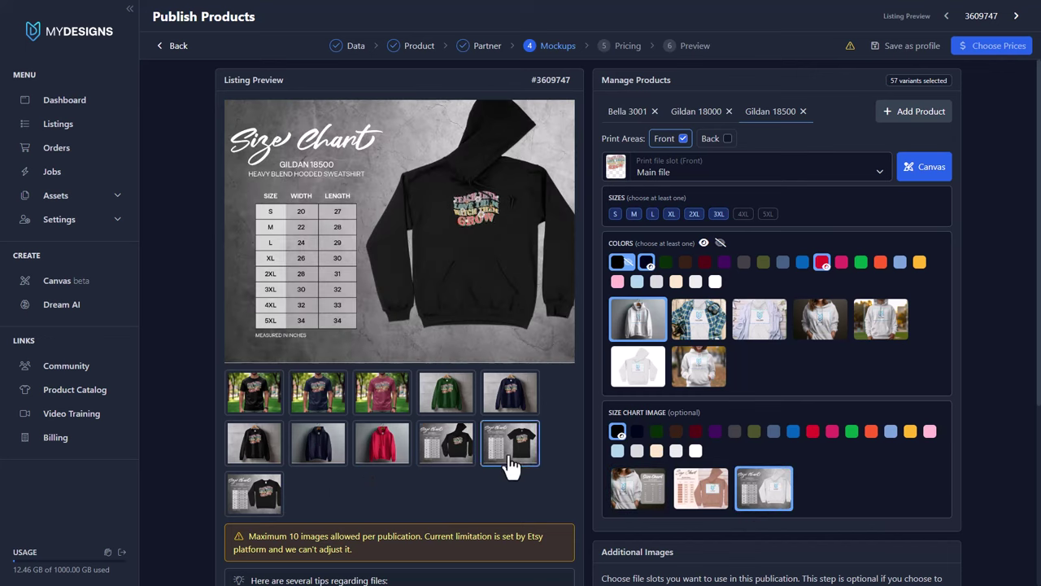
Preview the hoodie size chart and the navy and red hoodie mockups among the listing images.
left_click(461, 459)
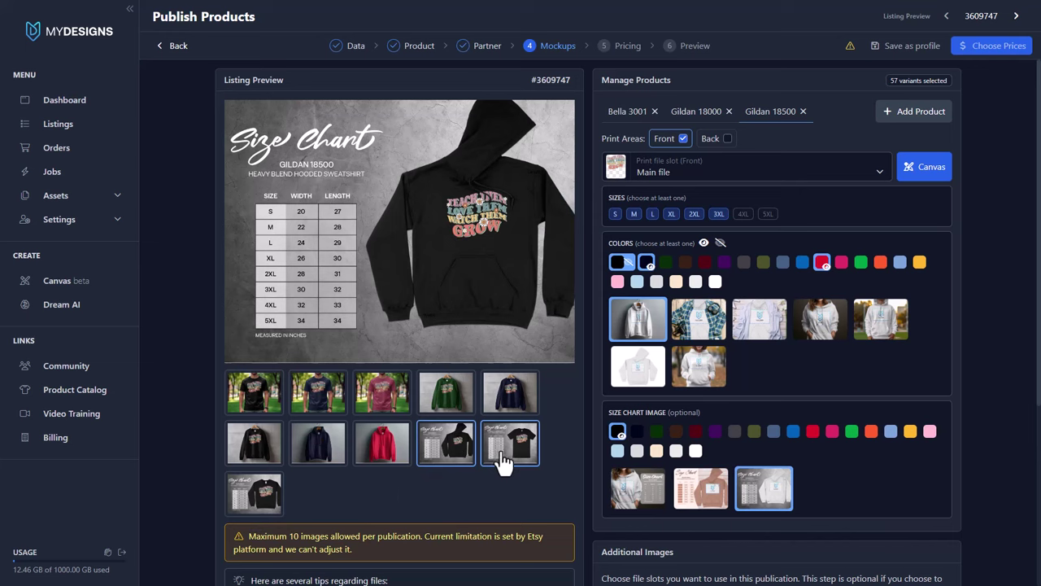
scroll(468, 407, "down", 1)
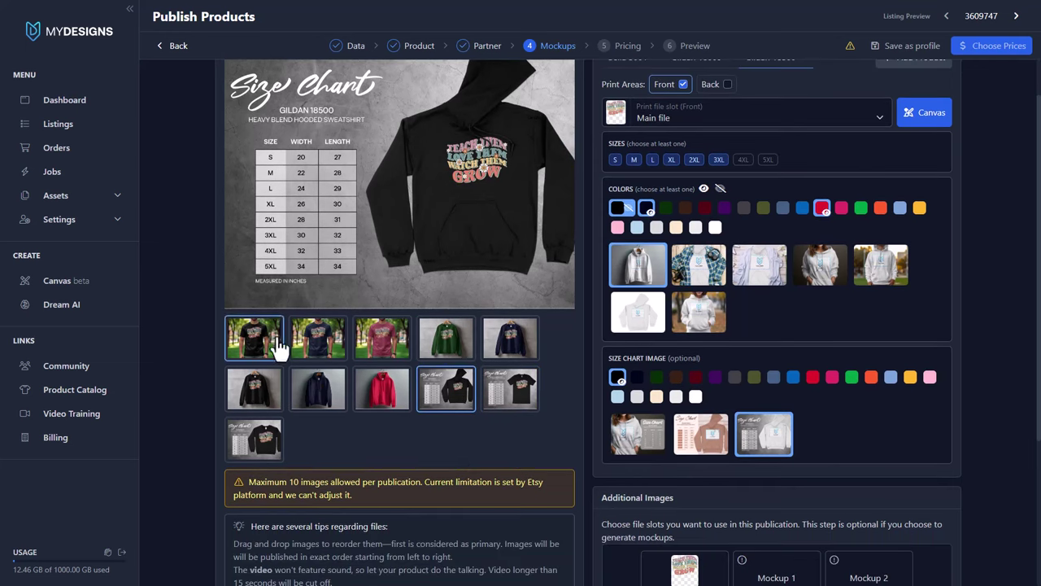
left_click(329, 407)
scroll(337, 415, "up", 1)
left_click(380, 460)
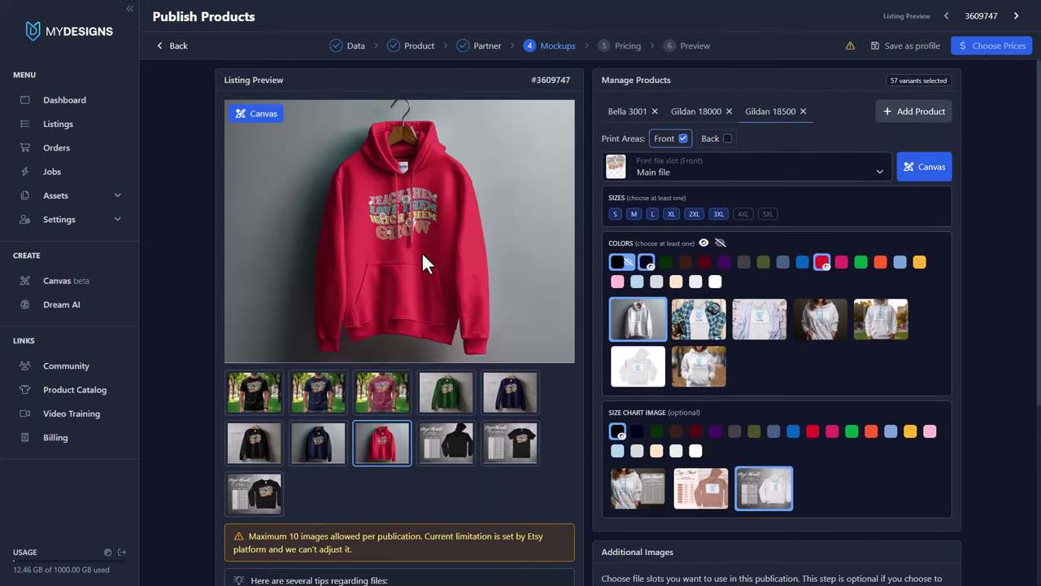
Hide the red mockup of the Gildan 18500 hoodie from the listing images and look over the additional image slots.
left_click(321, 455)
left_click(388, 457)
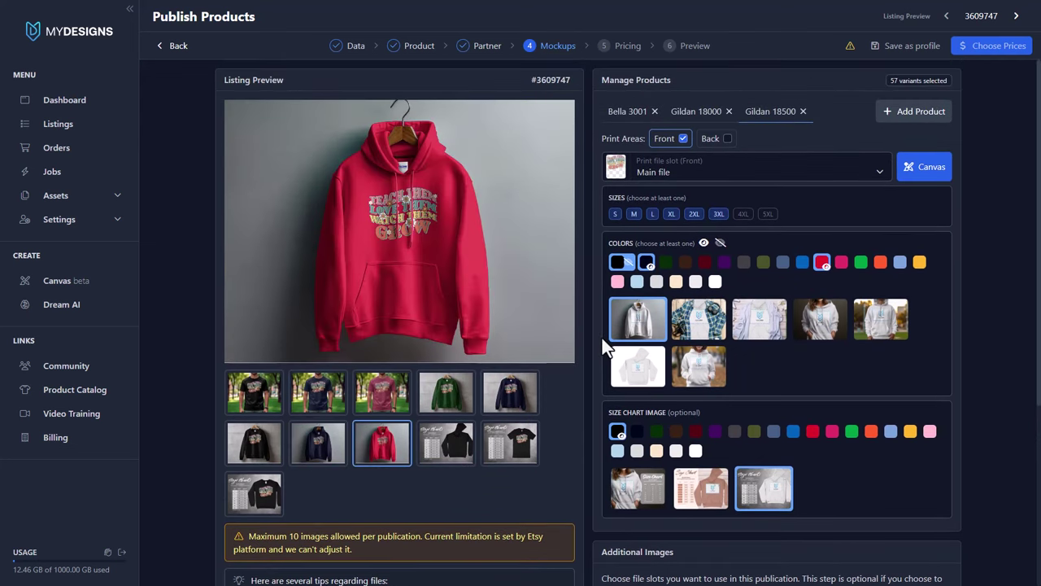
left_click(825, 263)
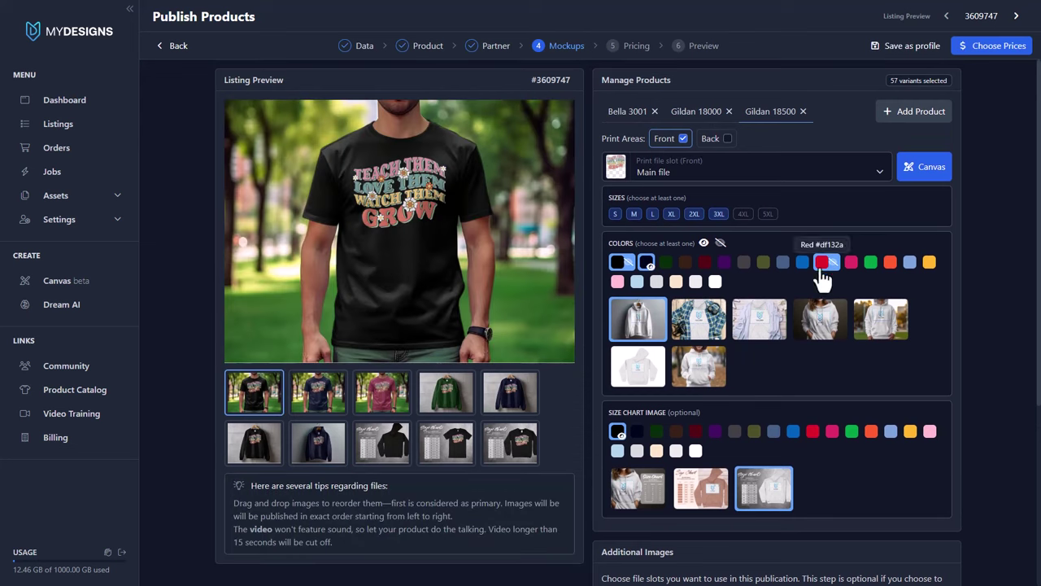
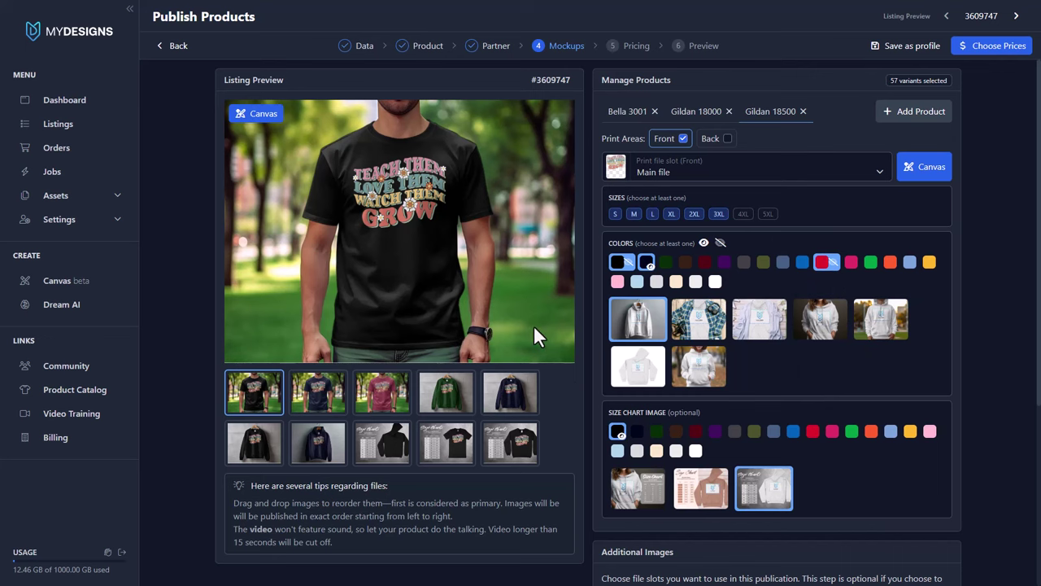
scroll(585, 309, "down", 3)
scroll(619, 293, "up", 3)
scroll(700, 253, "down", 1)
scroll(712, 253, "down", 3)
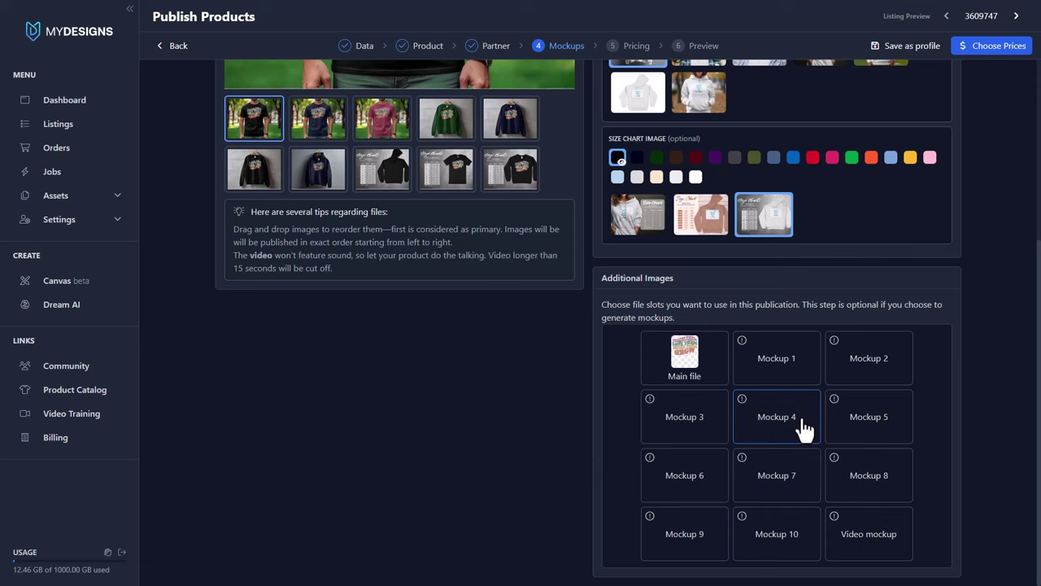
scroll(821, 377, "up", 3)
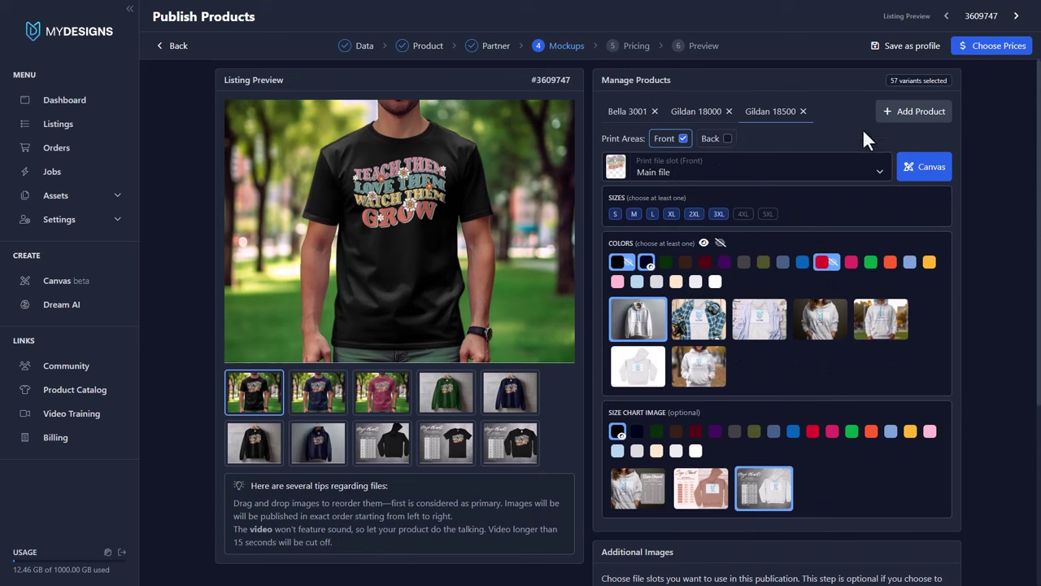
Proceed to pricing and set the price of all Bella 3001 sizes and colors to $33.98.
left_click(964, 54)
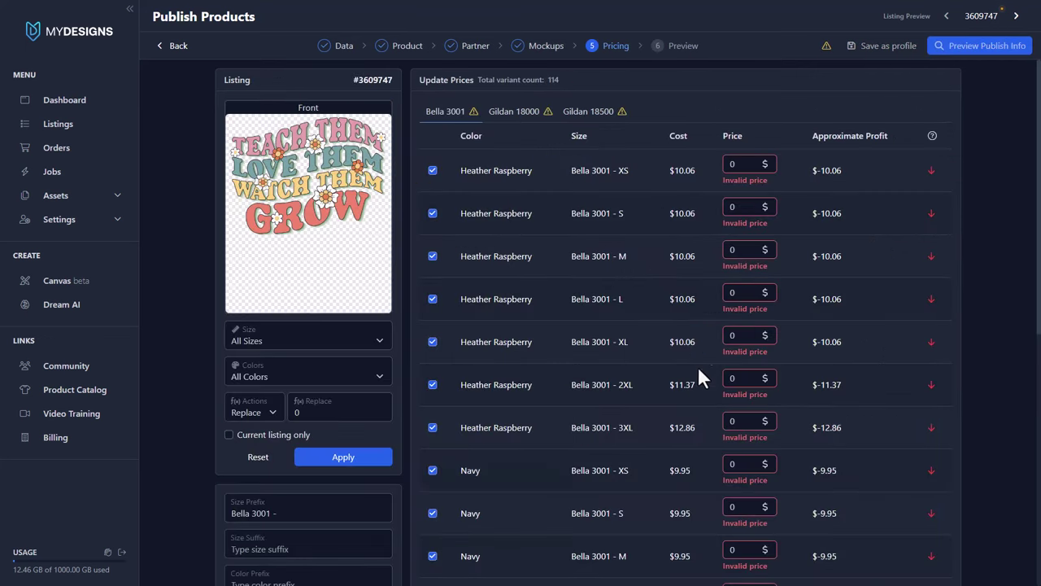
left_click(343, 411)
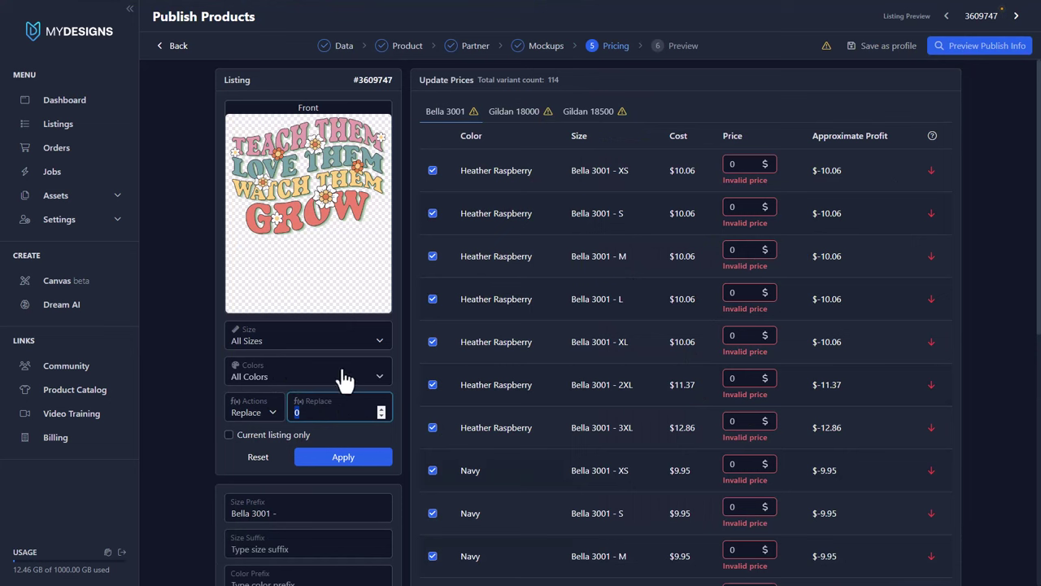
type("33.98")
left_click(330, 457)
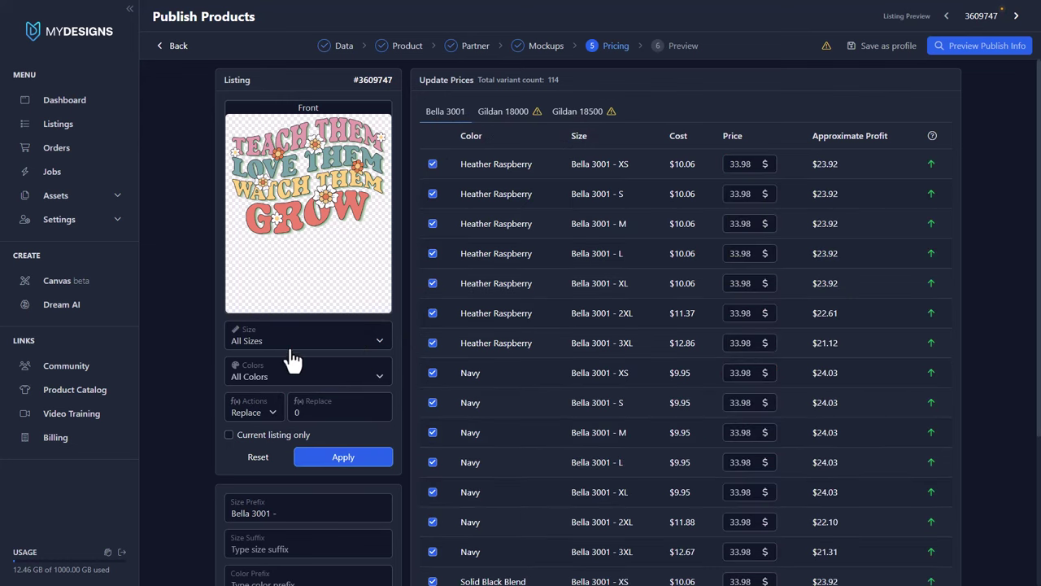
Set the price of the Bella 3001 variant in size S and color Navy to $19.98.
left_click(292, 348)
left_click(264, 393)
left_click(272, 376)
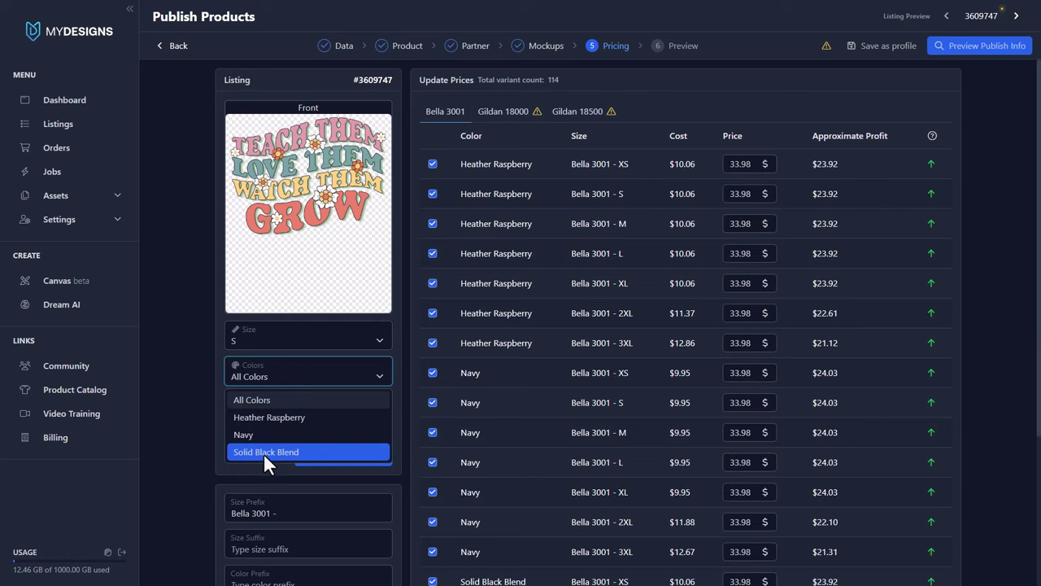
left_click(267, 435)
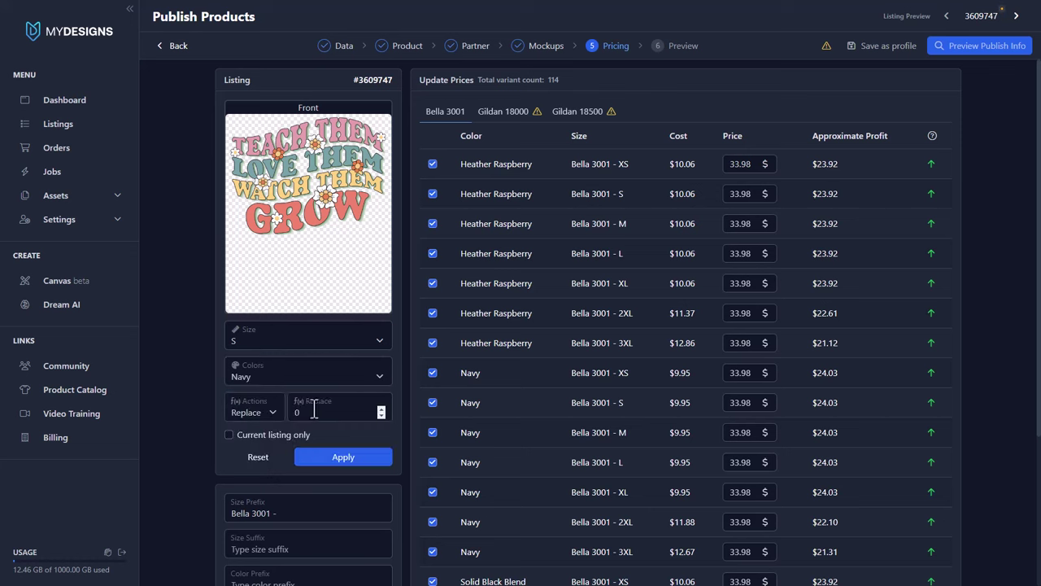
type("19.9")
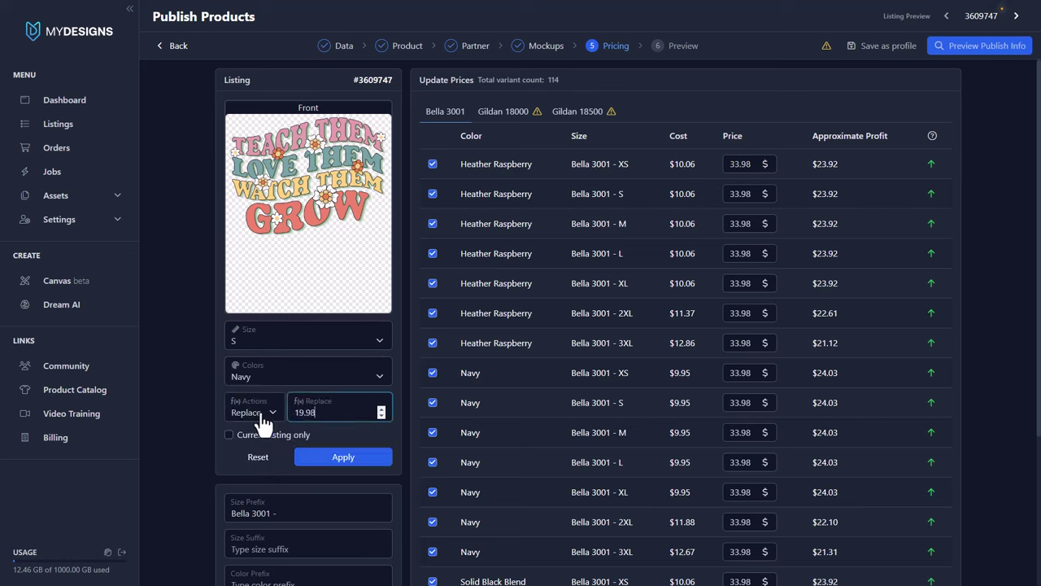
type("8")
left_click(321, 458)
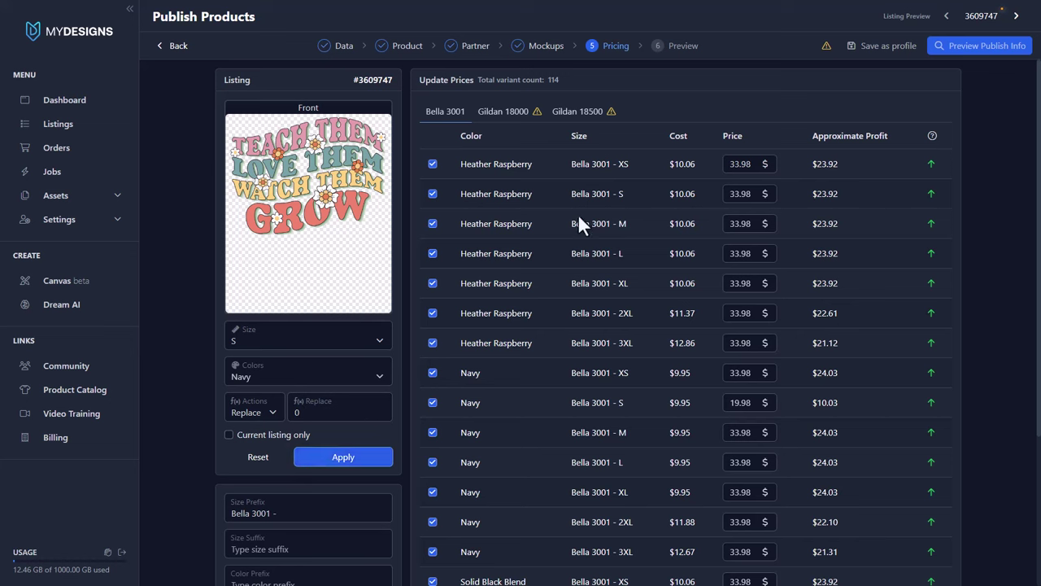
Change the Bella 3001 size prefix to "Unisex Shirt -" and apply it to the variants.
left_click_drag(609, 168, 571, 166)
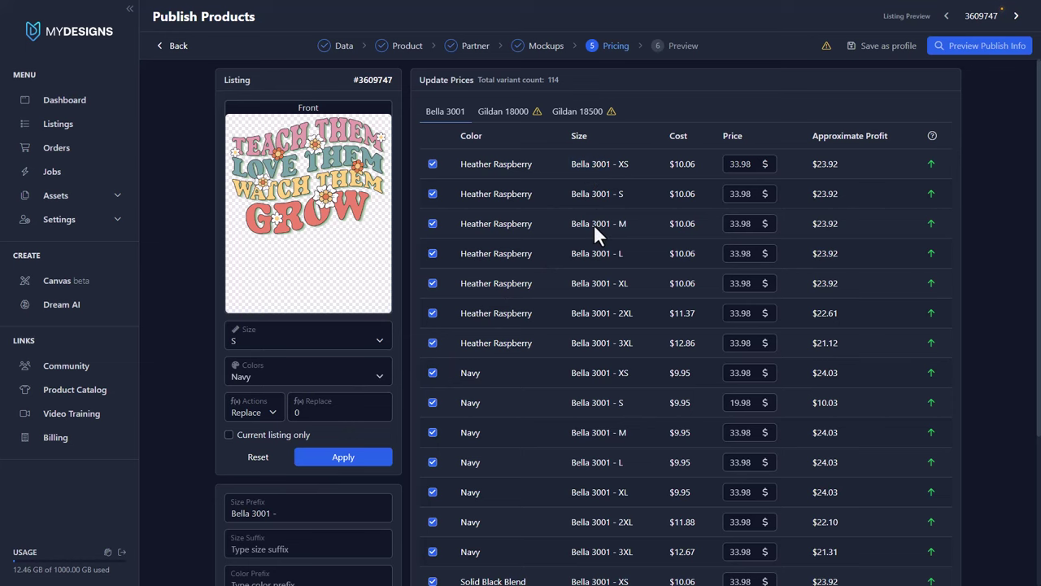
scroll(303, 349, "down", 1)
scroll(493, 228, "up", 1)
scroll(271, 389, "down", 2)
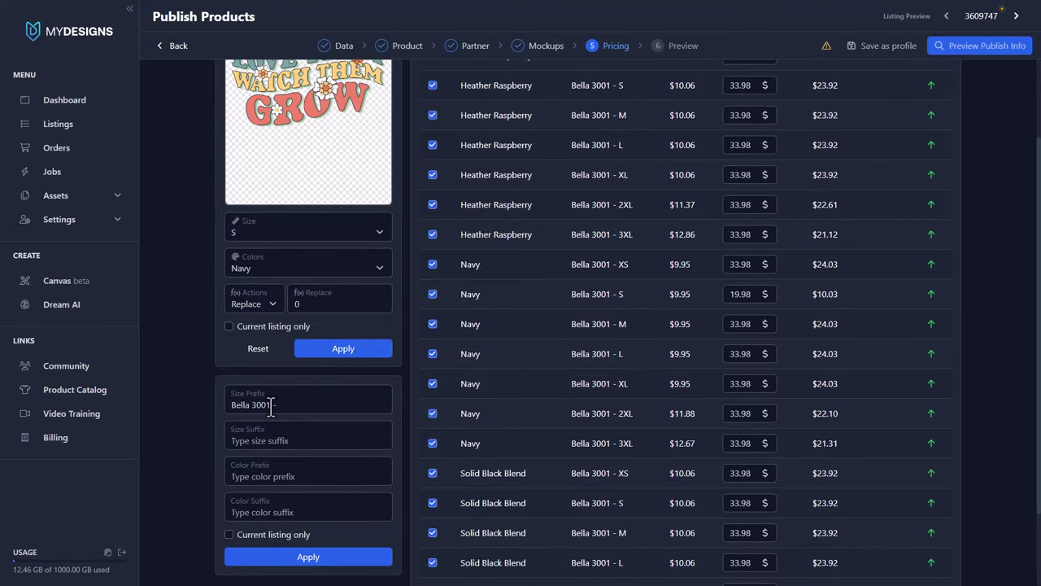
left_click_drag(270, 407, 232, 406)
type("Uni")
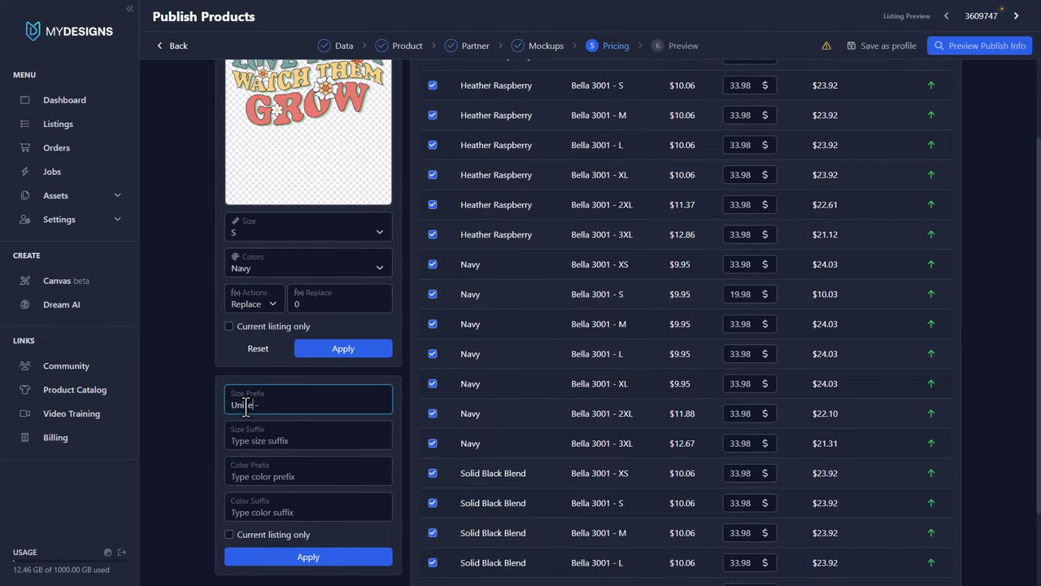
type("sex Shirt")
left_click(316, 558)
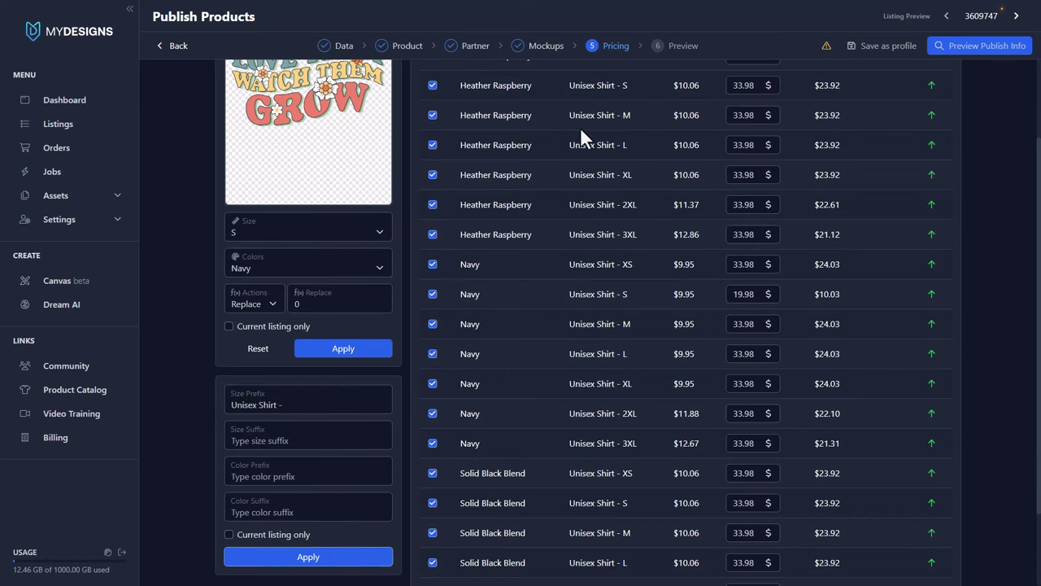
scroll(565, 175, "up", 2)
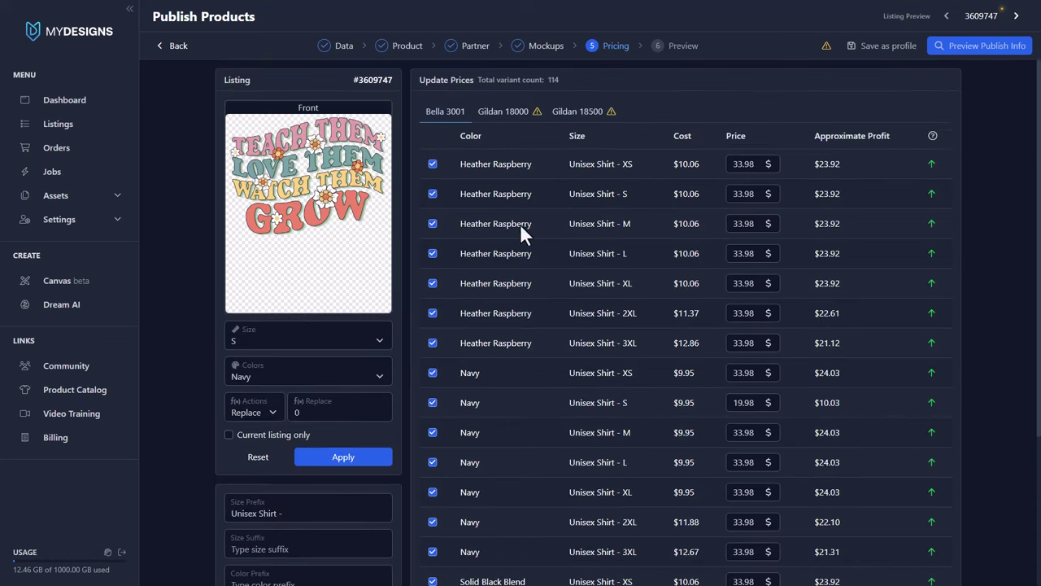
Set the price of all Gildan 18000 sizes and colors to $39.98.
left_click(500, 126)
left_click(338, 416)
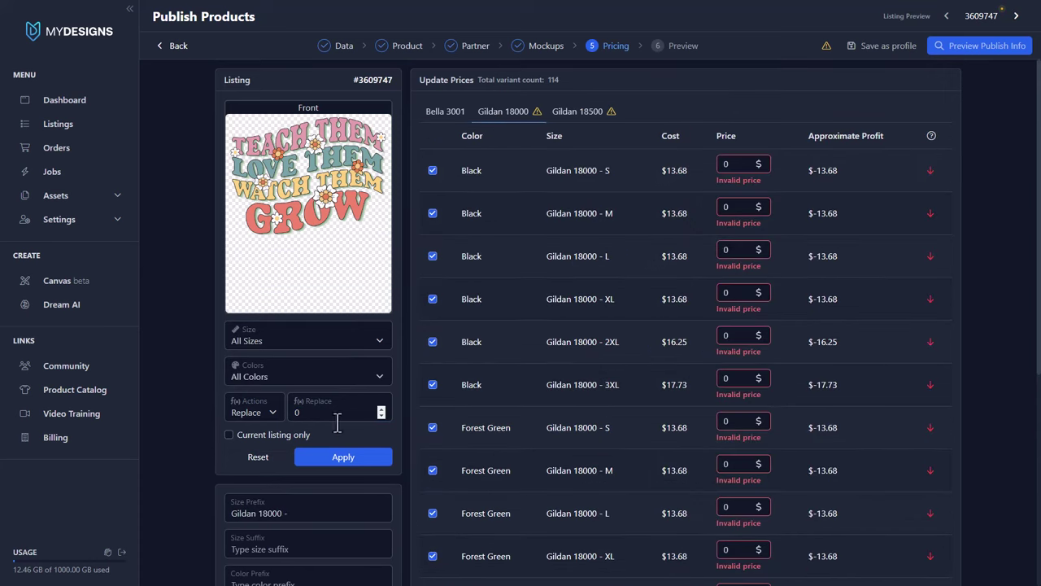
type("39.98")
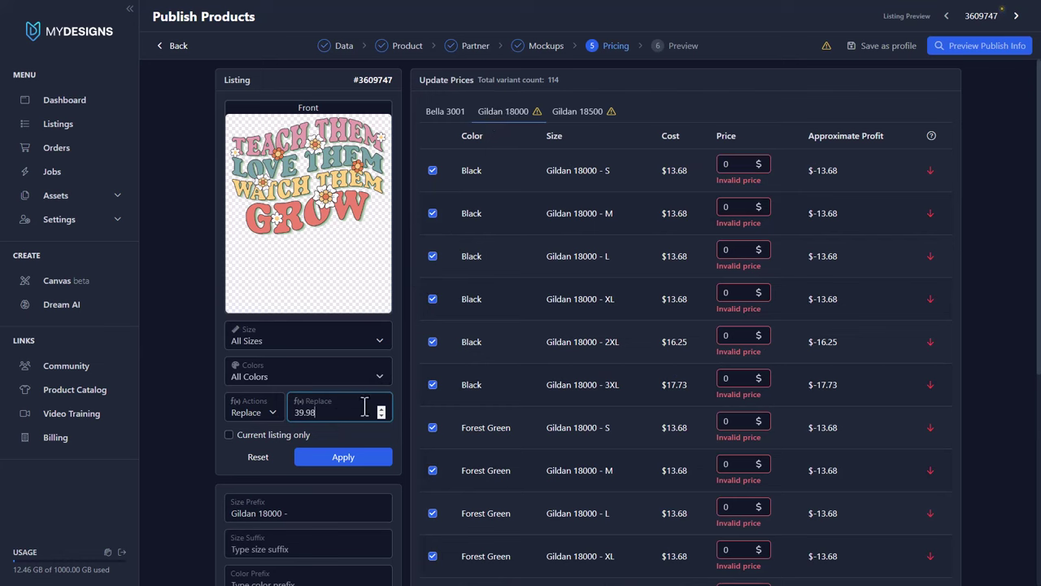
left_click(356, 459)
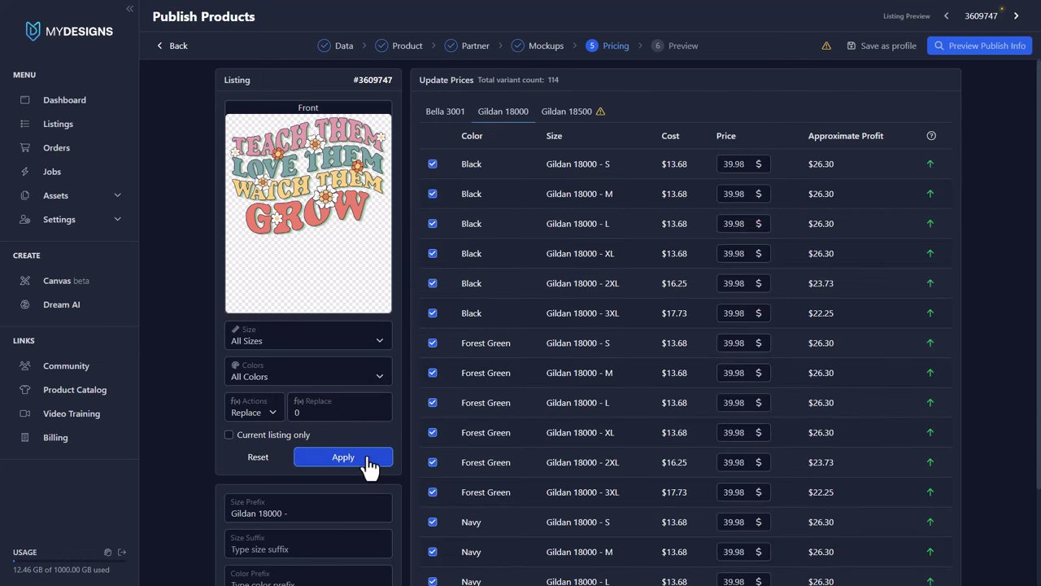
Set the price of the Gildan 18000 size 2XL to $40.98 in all colors.
left_click(336, 348)
left_click(277, 380)
left_click(309, 340)
left_click(270, 452)
left_click(329, 412)
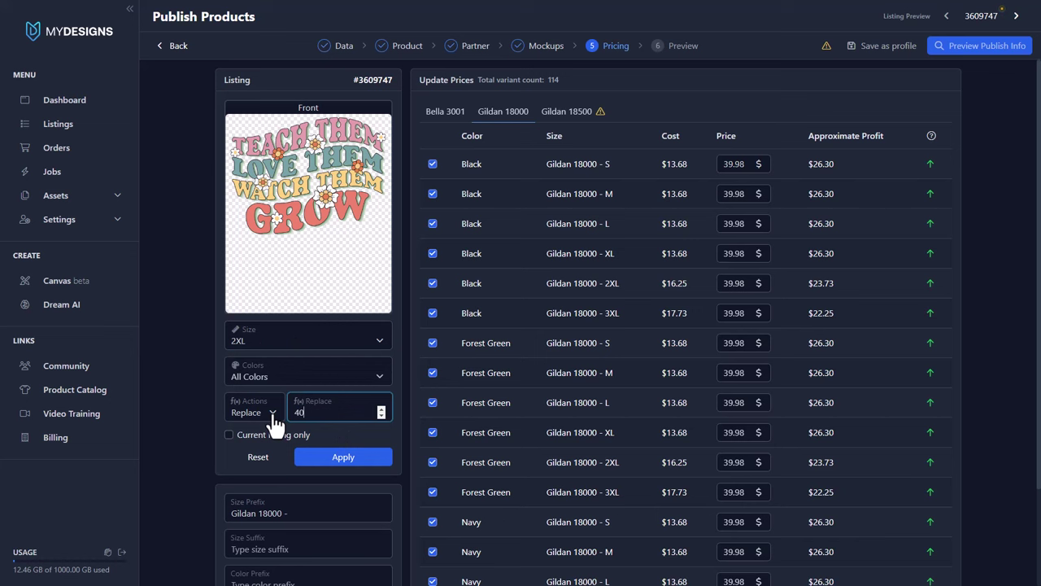
left_click(343, 457)
Set the price of the Gildan 18000 size 3XL to $41.98 in all colors and compare it with the cost.
left_click(299, 351)
left_click(271, 455)
left_click(299, 413)
type("41.98")
left_click(342, 457)
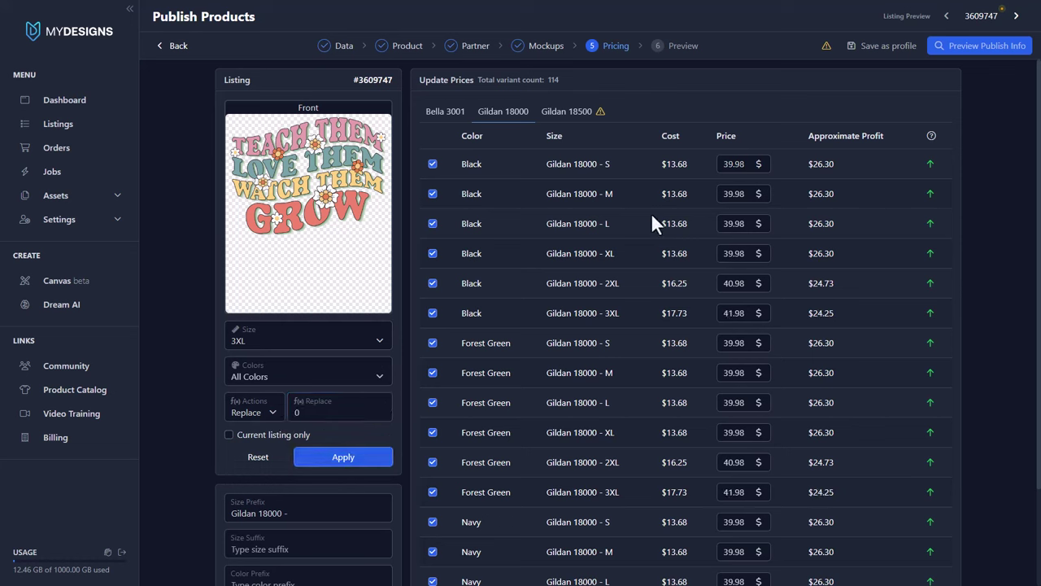
double_click(691, 315)
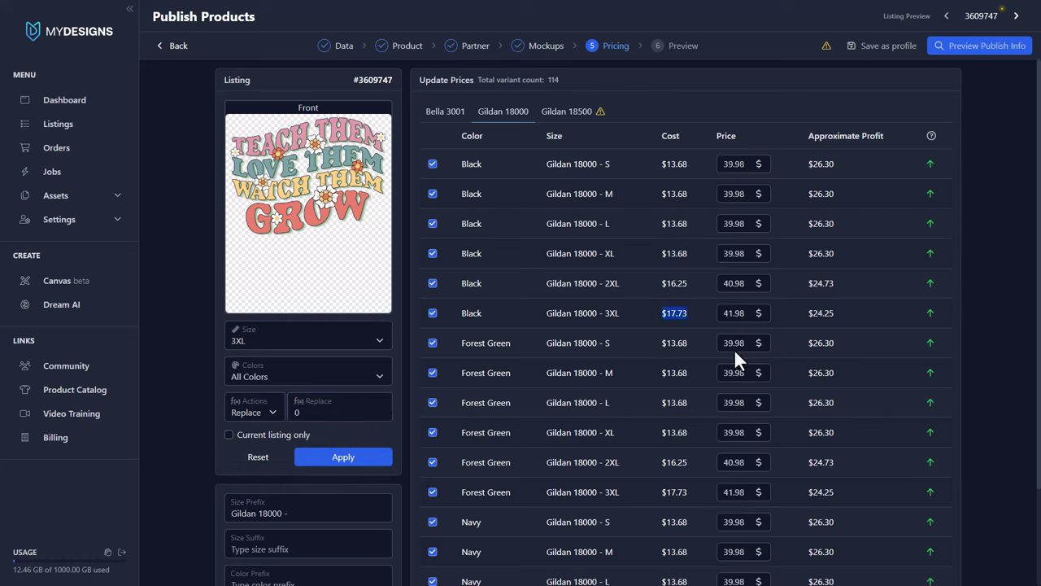
double_click(732, 312)
triple_click(732, 312)
left_click(840, 299)
Change the Gildan 18000 size prefix to "Unisex Sweatshirt -" and apply it to the variants.
left_click_drag(282, 513, 205, 504)
scroll(205, 504, "down", 1)
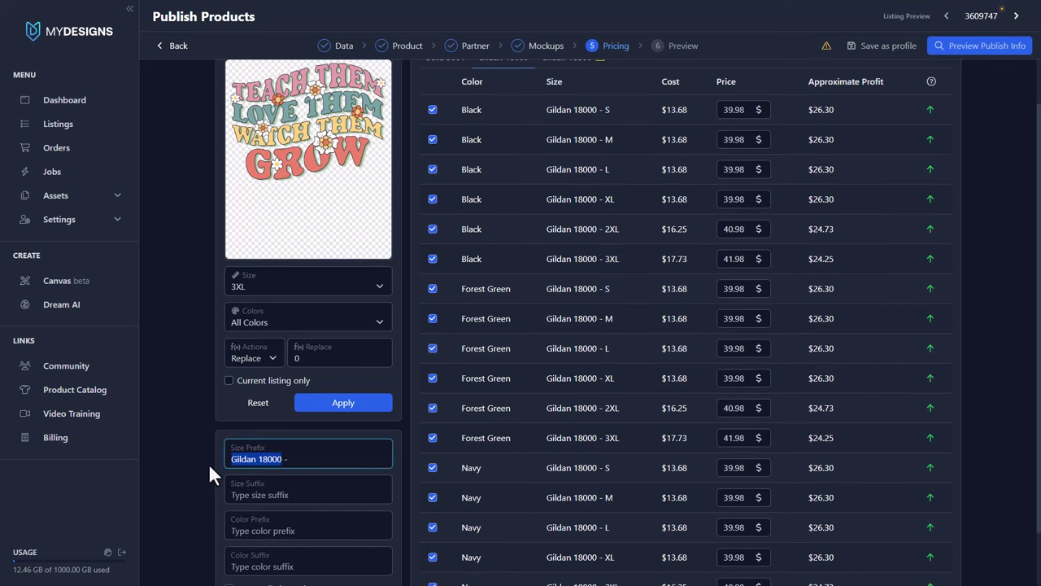
type("Unisex Sweatshirt")
scroll(208, 463, "down", 1)
left_click(315, 557)
scroll(374, 496, "up", 2)
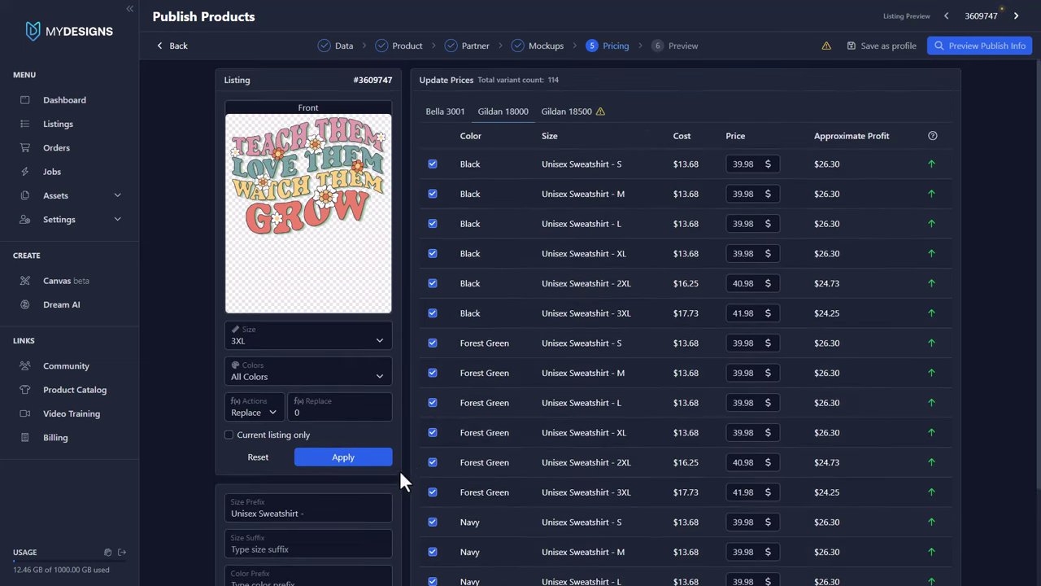
Set the price of all Gildan 18500 sizes and colors to $44.98.
left_click(574, 115)
left_click(313, 331)
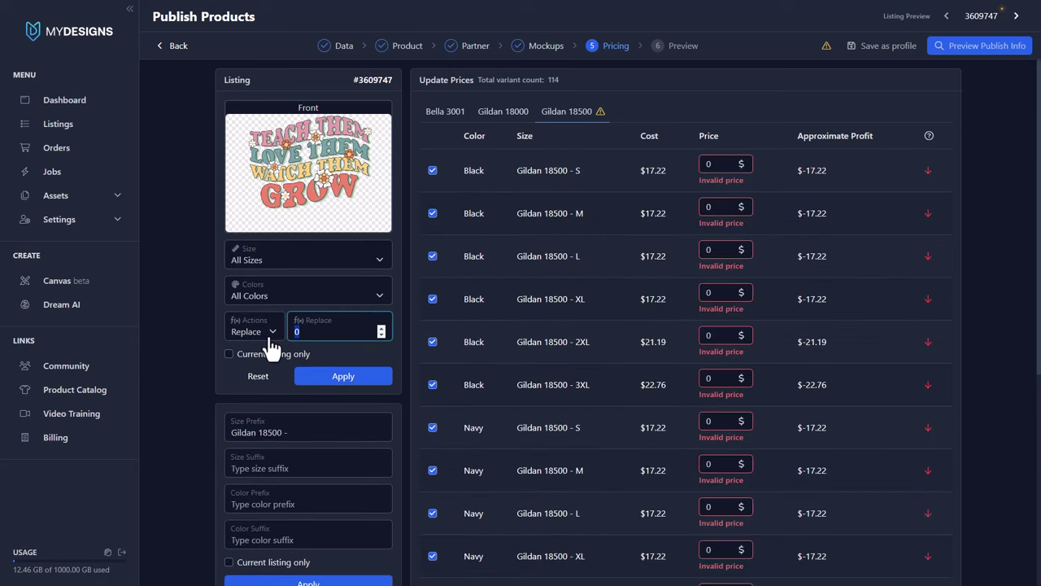
type("44.98")
left_click(326, 376)
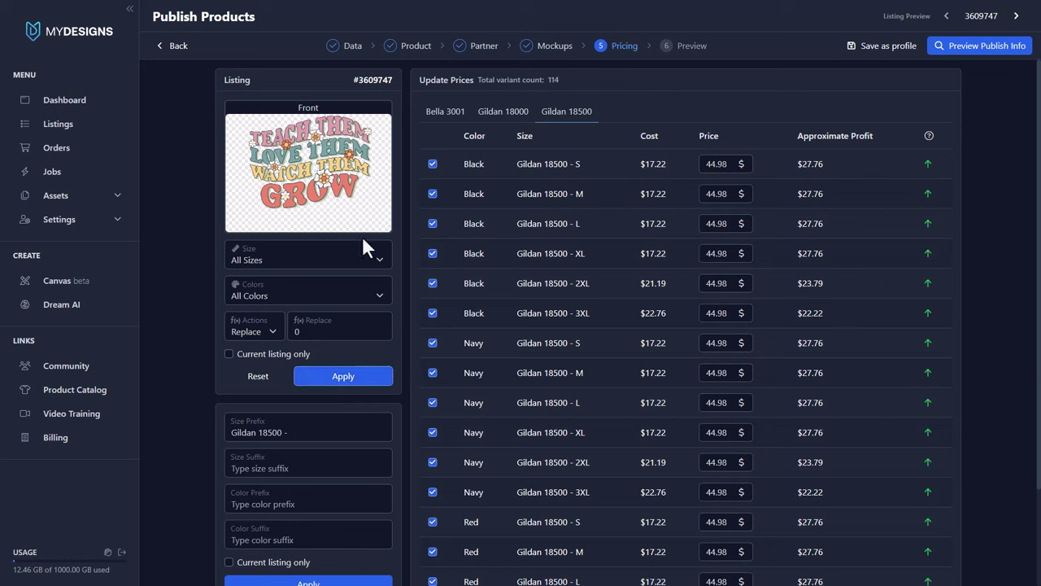
Set the price of the Gildan 18500 size 2XL to $45.98 in all colors.
left_click(309, 259)
left_click(262, 372)
left_click(318, 332)
type("45.98")
left_click(342, 376)
Set the price of the Gildan 18500 size 3XL to $46.98 in all colors.
left_click(285, 260)
left_click(277, 387)
left_click(294, 331)
type("46.98")
left_click(332, 374)
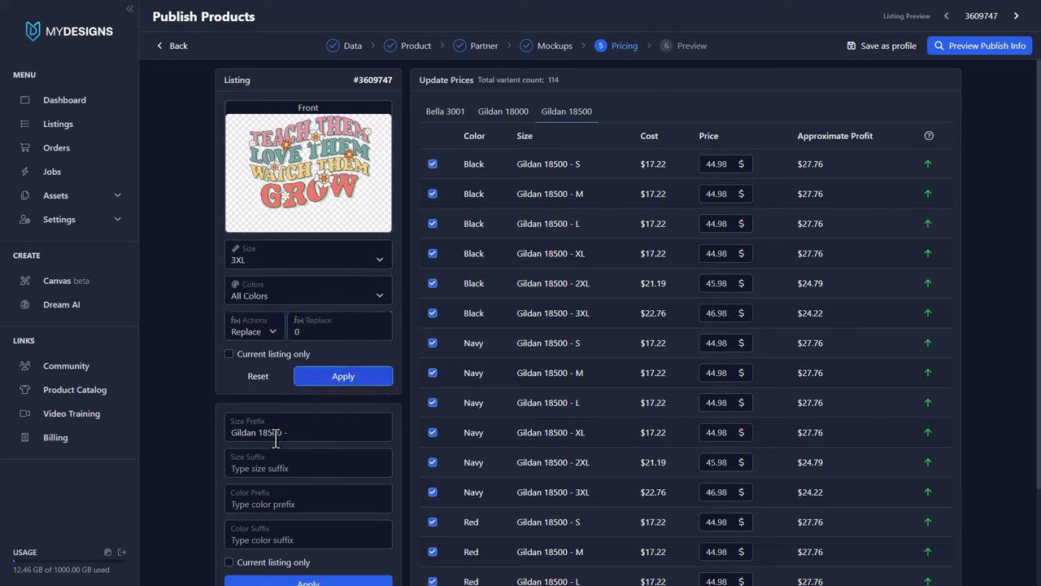
Change the Gildan 18500 size prefix to "Unisex Hoodie -" and apply it to the variants.
left_click_drag(283, 432, 193, 428)
type("Unisex Hoodie")
scroll(284, 475, "down", 1)
left_click(304, 537)
scroll(541, 238, "up", 1)
Review the size names and prices of all three products and open the preview of the publish information.
left_click(502, 121)
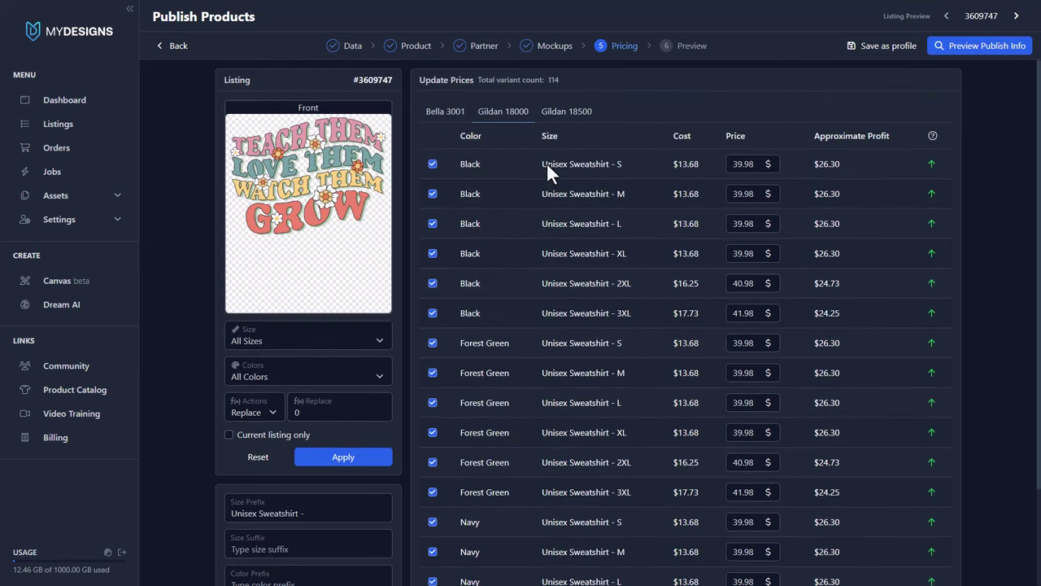
left_click(444, 119)
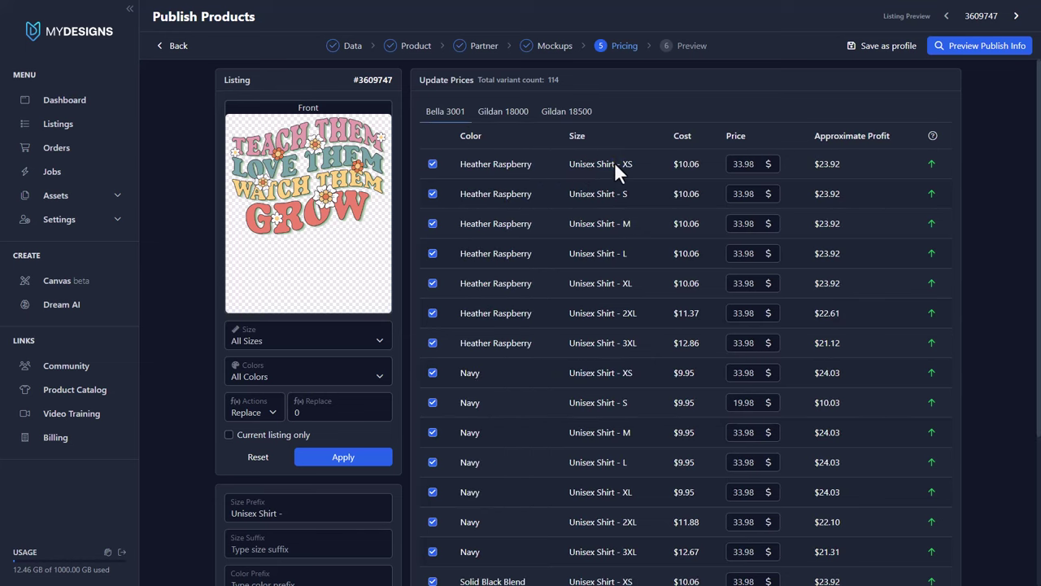
left_click(497, 118)
left_click(576, 118)
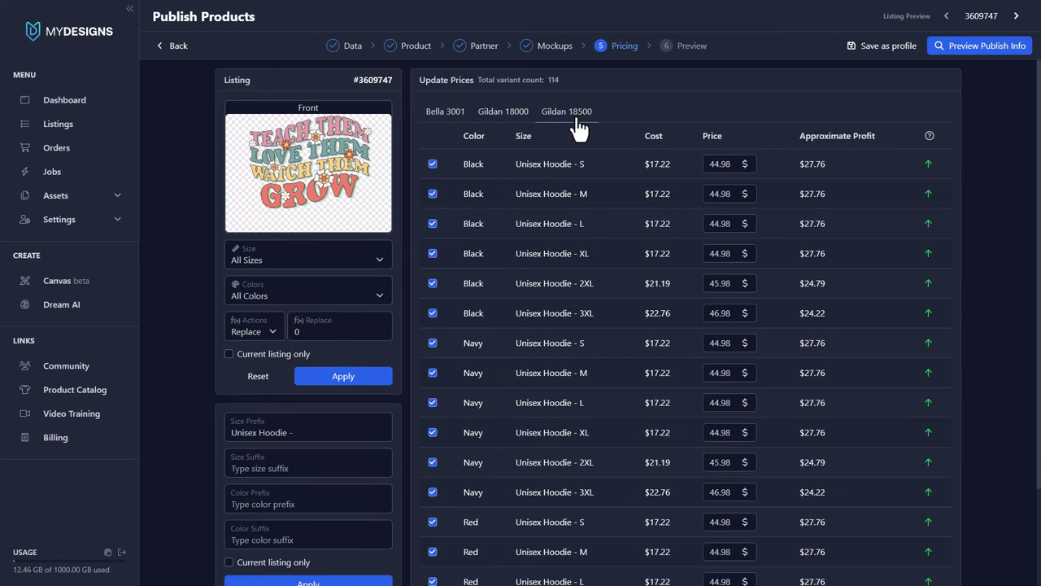
left_click(432, 116)
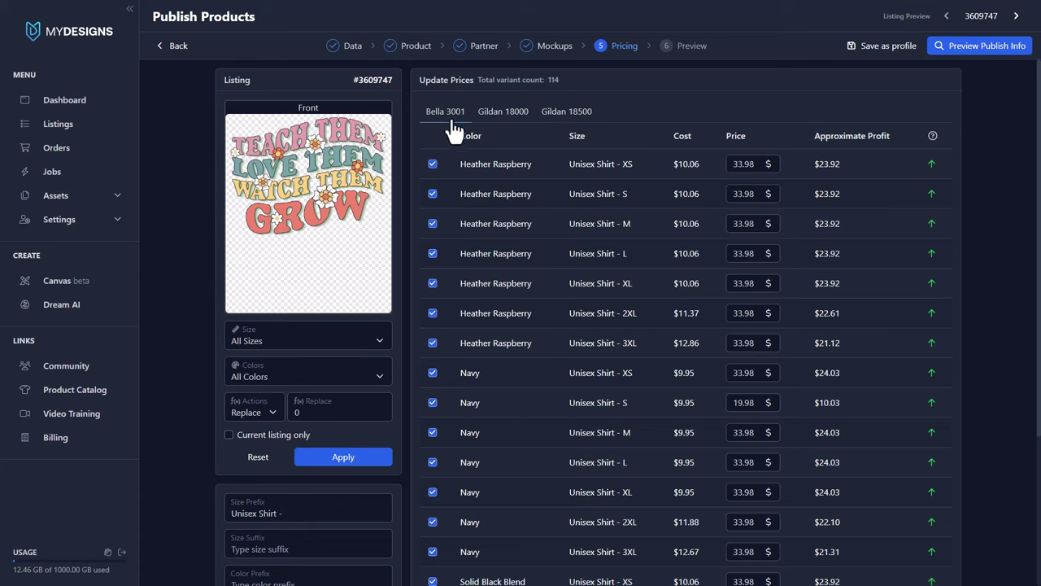
scroll(509, 329, "down", 2)
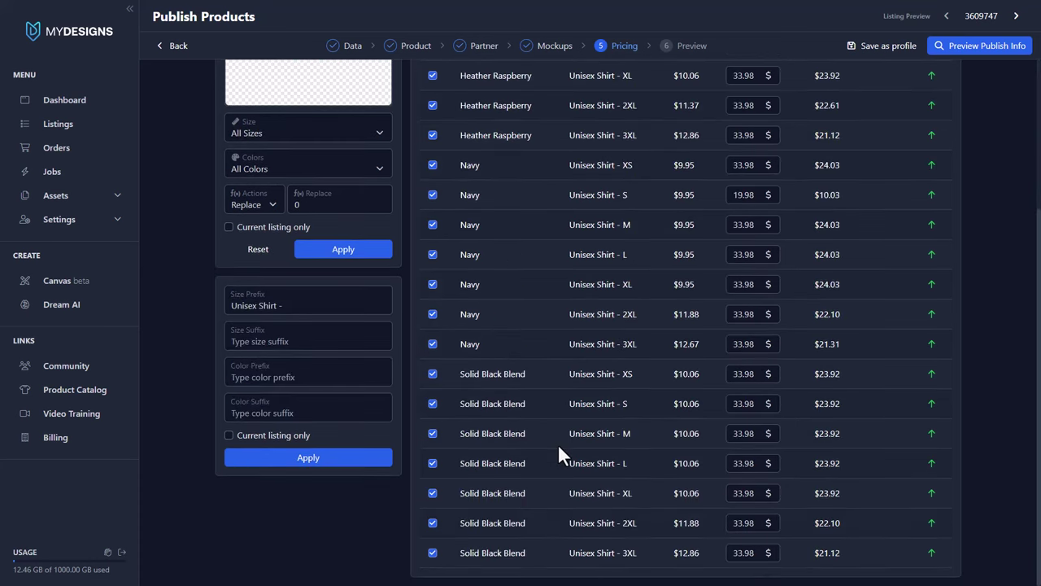
scroll(554, 423, "up", 3)
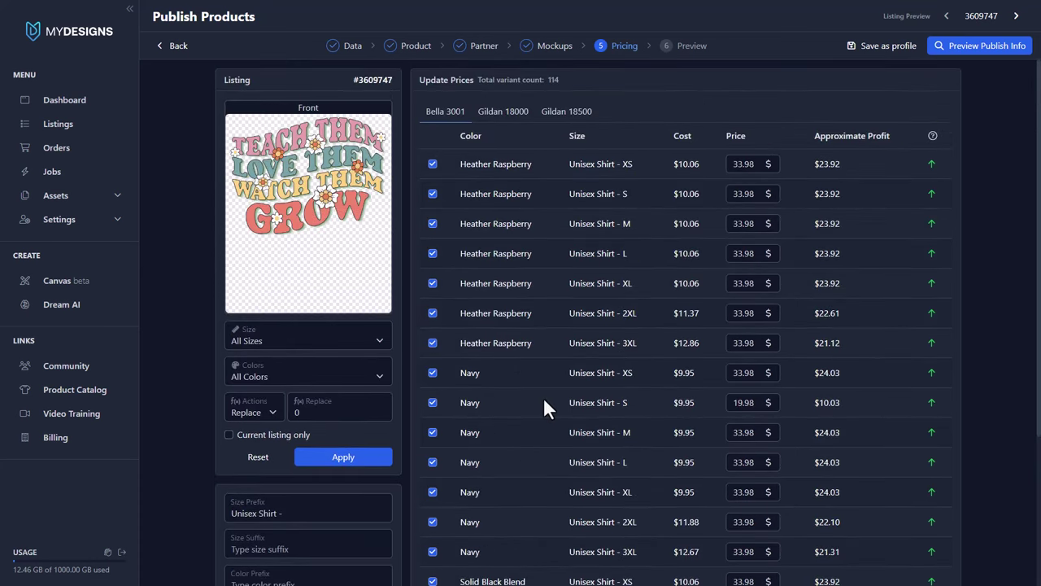
left_click(979, 49)
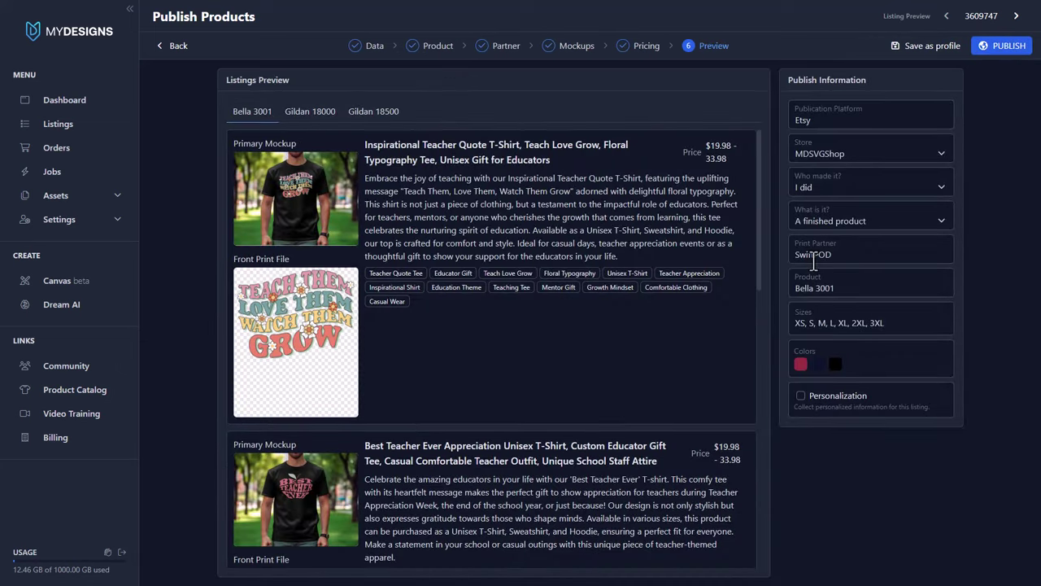
Turn on personalization to check its instruction and character limit options, and turn it off again.
left_click(800, 395)
left_click(834, 433)
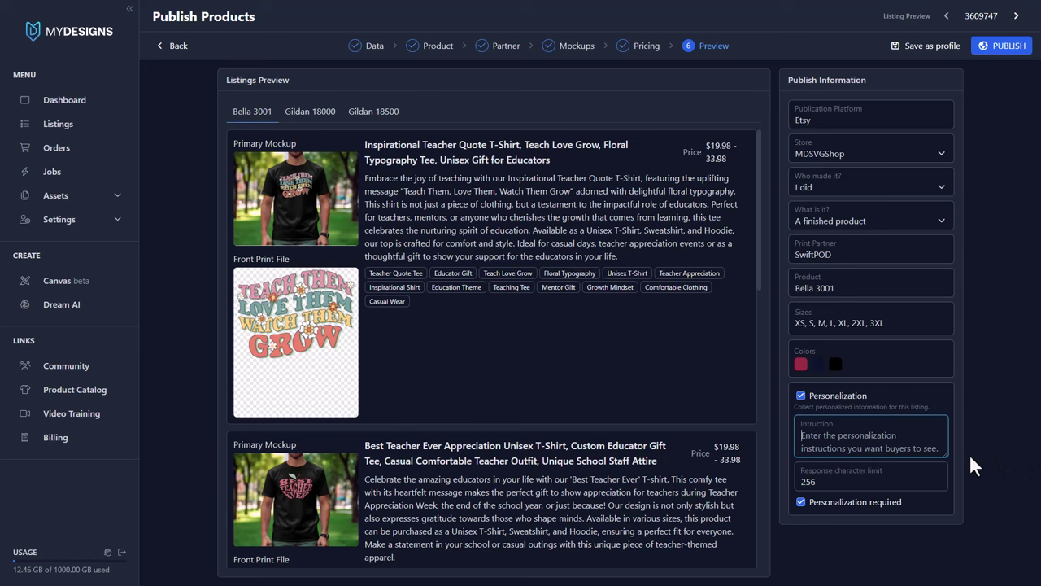
left_click(833, 396)
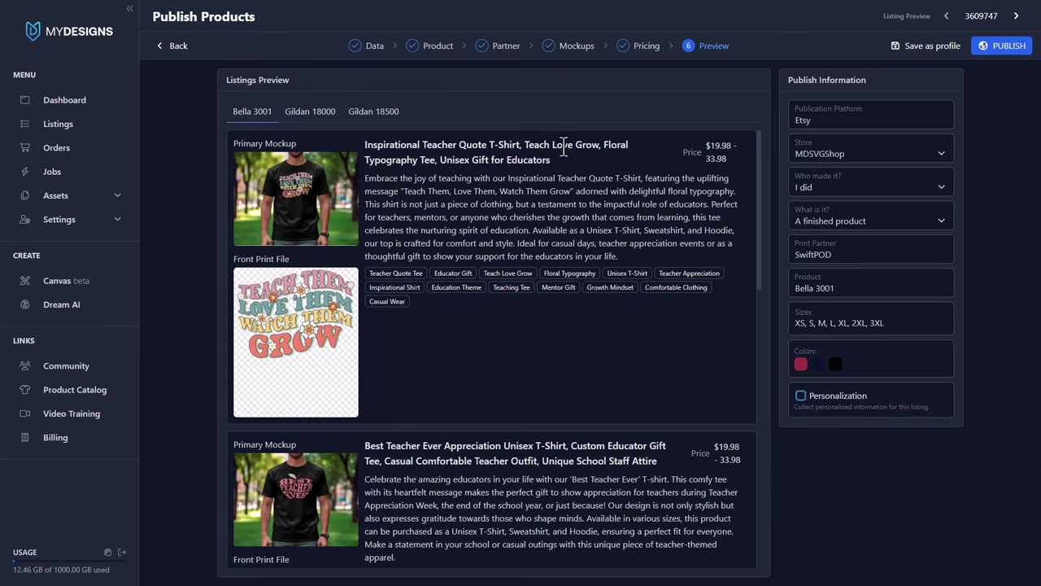
scroll(606, 325, "down", 3)
scroll(608, 333, "up", 3)
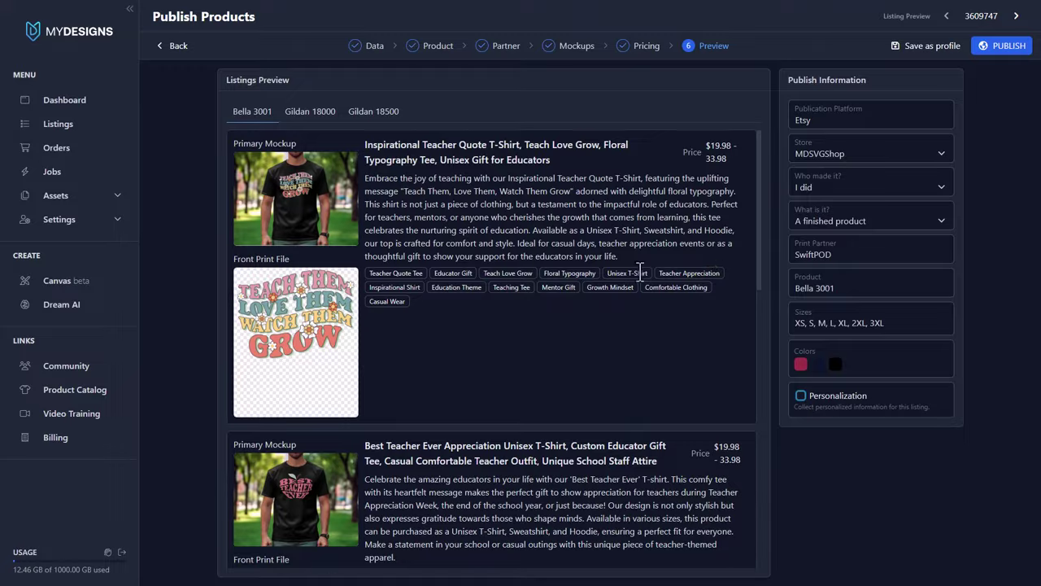
Save the publish settings as a new profile named "BC 3001, G 18000, G 18500 - Multi-Product Profile (test)".
left_click(927, 45)
left_click_drag(535, 73, 339, 68)
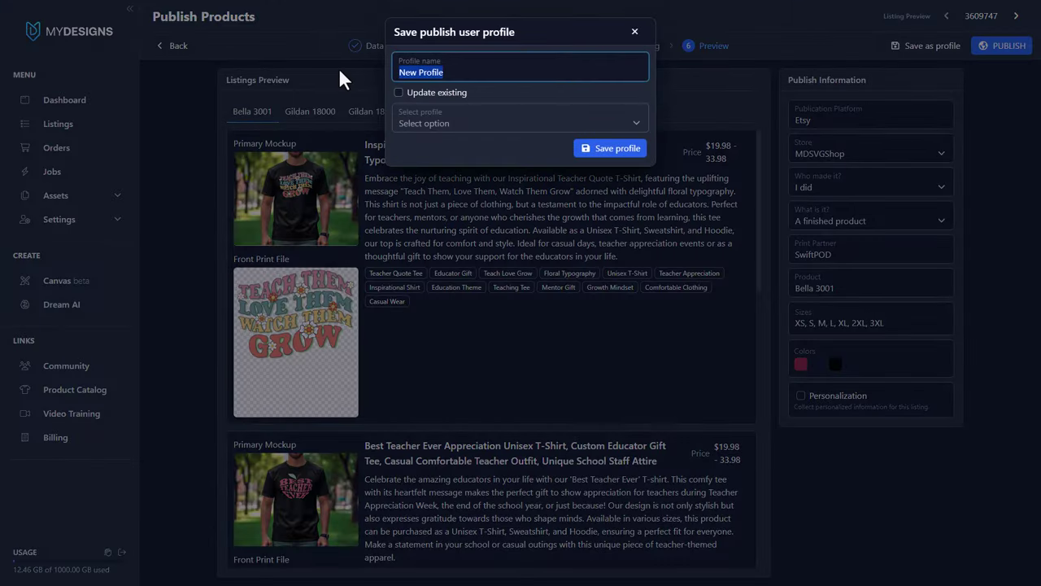
type("BC ")
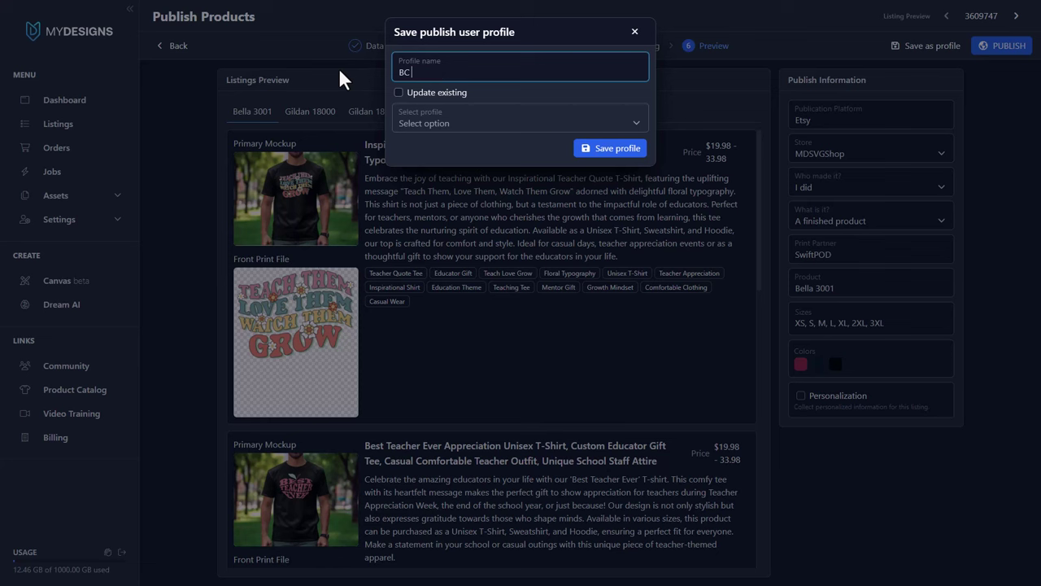
type("3001, Gi")
type(" 18000, ")
type("G 18500")
type(" - Multip")
type("roduct T")
key("BackSpace")
type("Prifle")
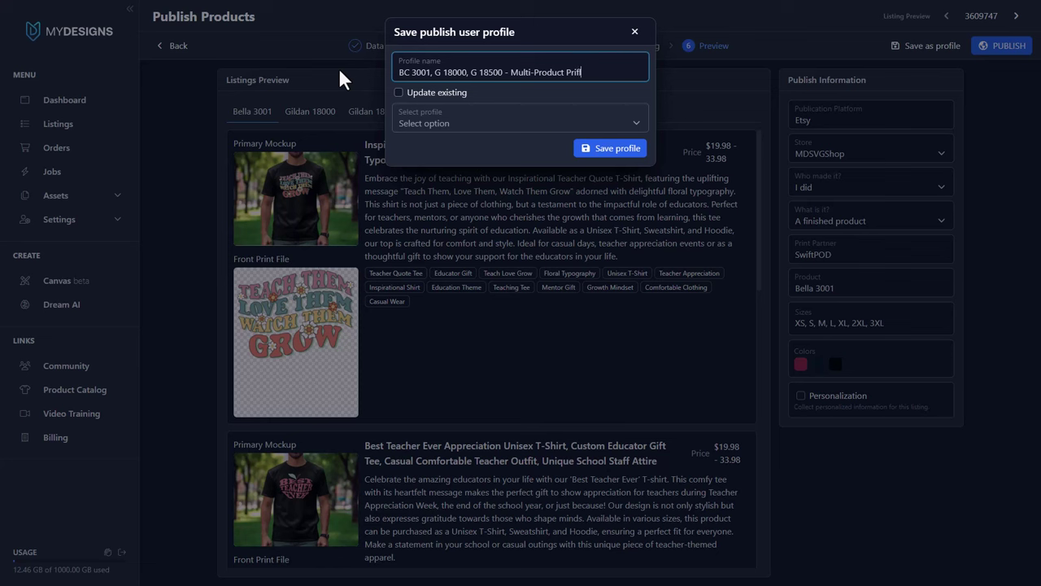
type("file (test)")
left_click(616, 151)
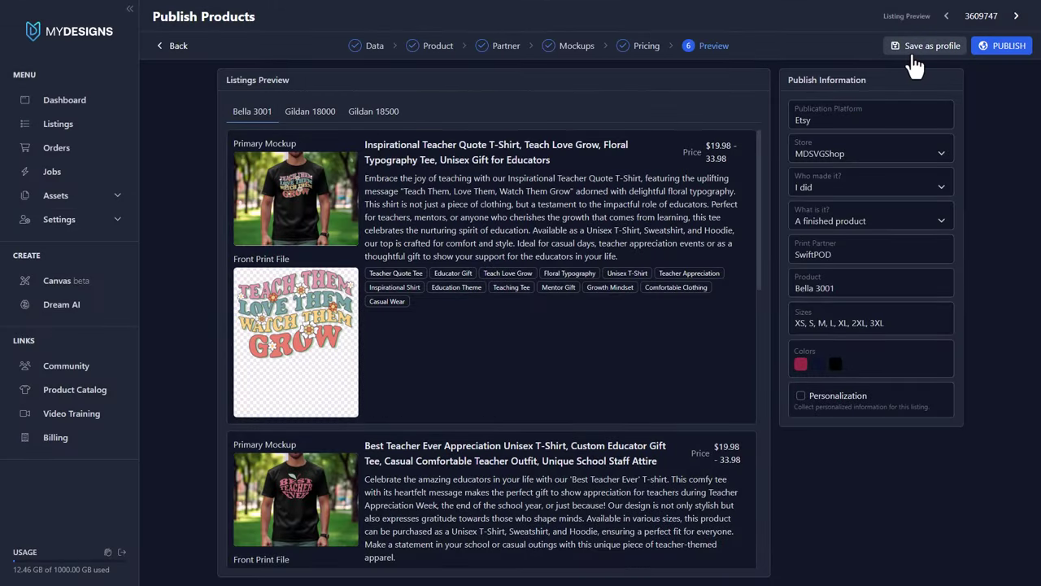
Look at which saved profiles can be updated through the Update existing option, and close the dialog without updating any.
left_click(912, 54)
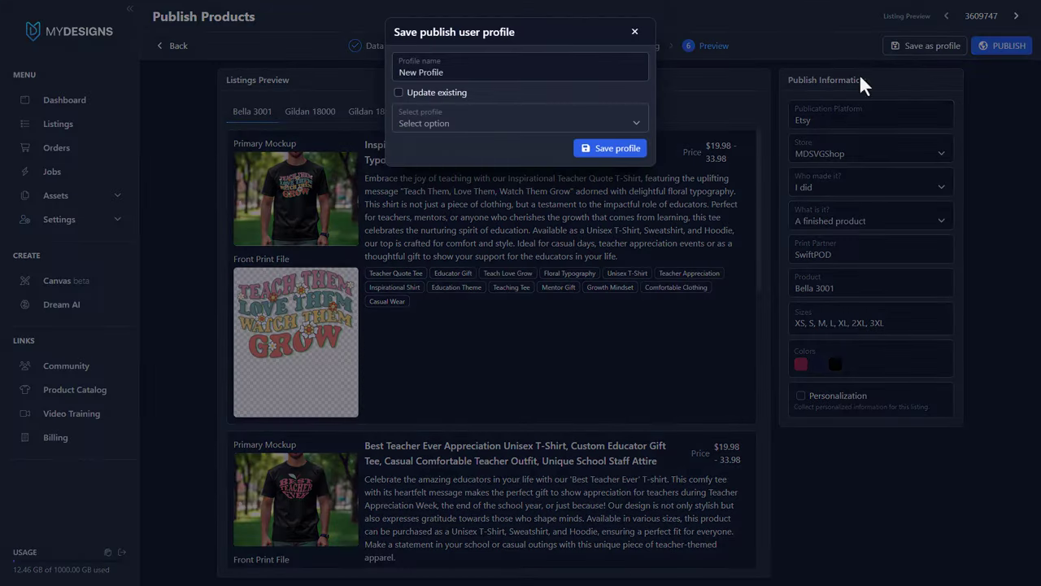
left_click(451, 96)
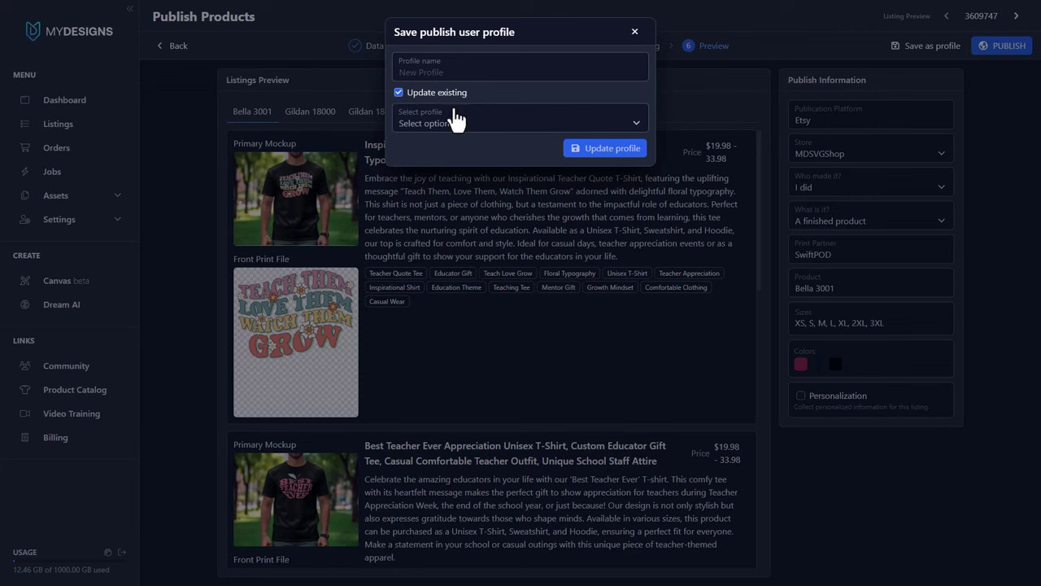
left_click(455, 122)
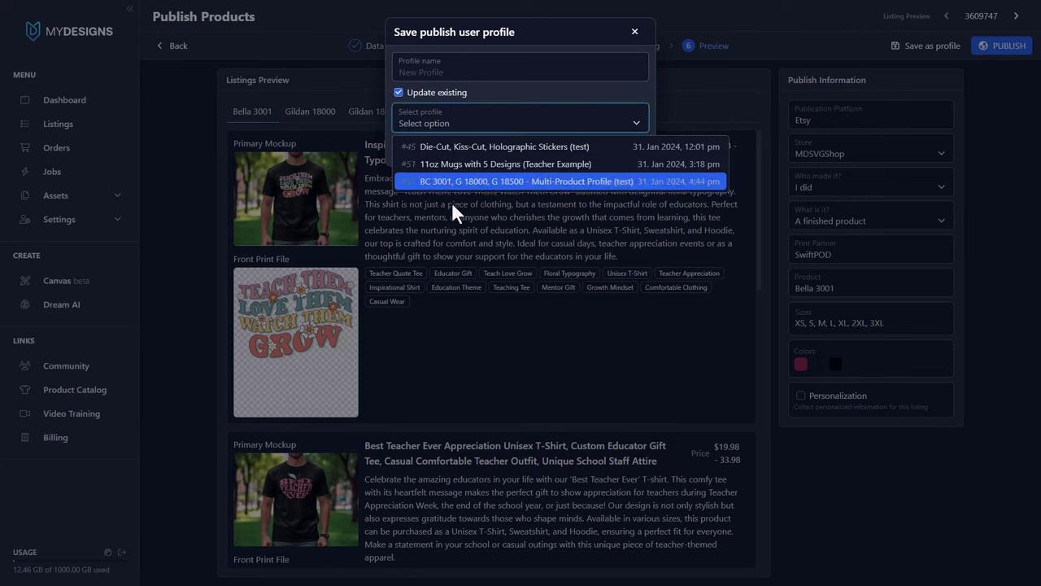
left_click(492, 86)
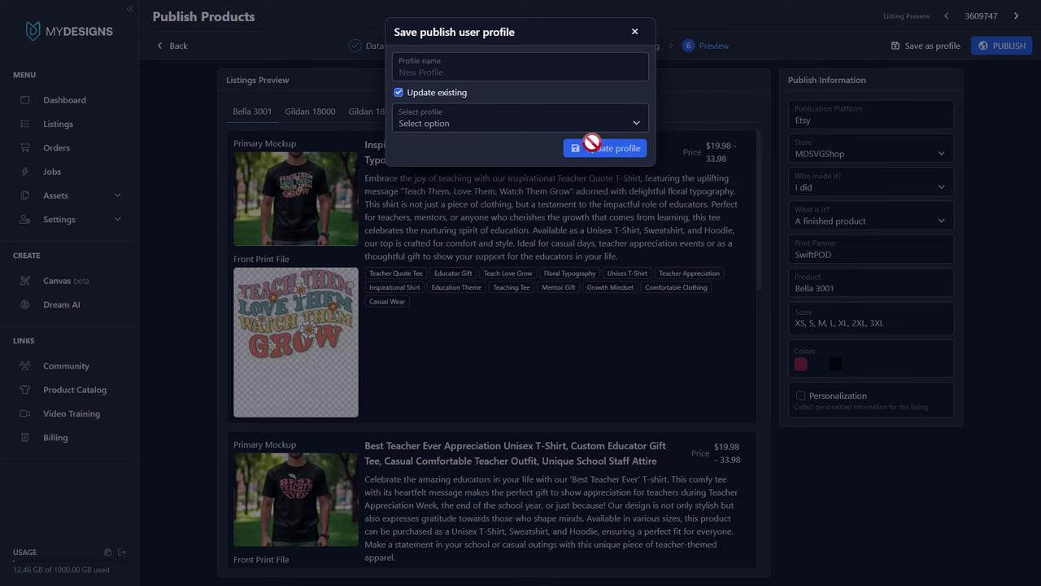
left_click(635, 31)
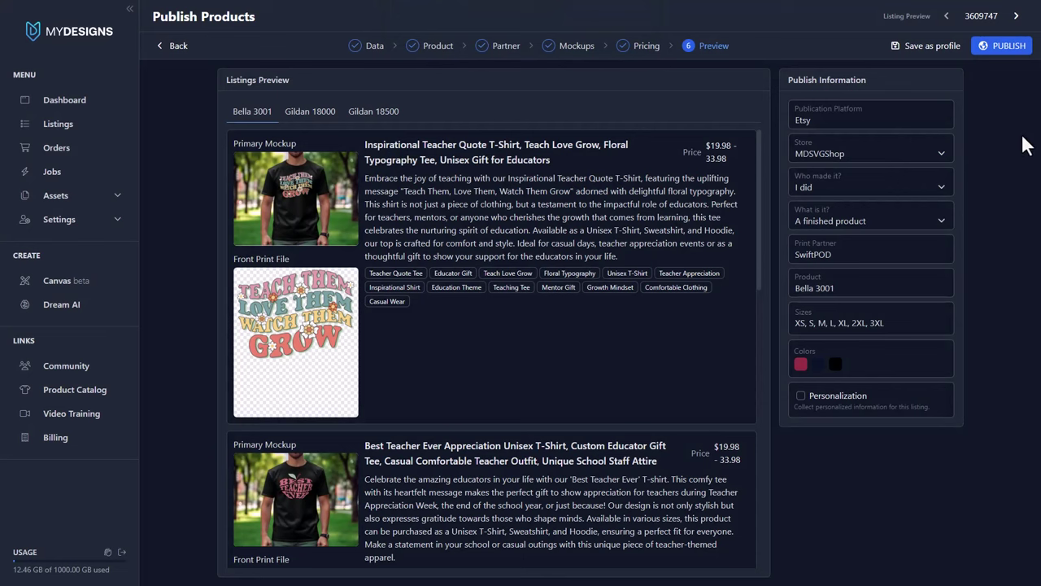
Return to the Teacher Appreciation listings and start a new product publication from scratch for the four selected designs.
left_click(102, 103)
left_click(72, 127)
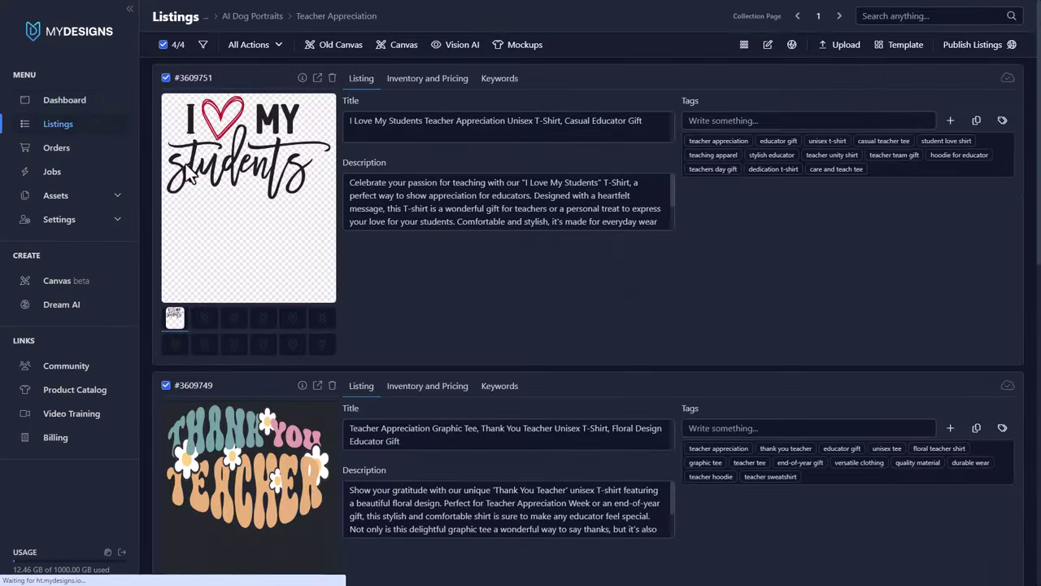
left_click(972, 45)
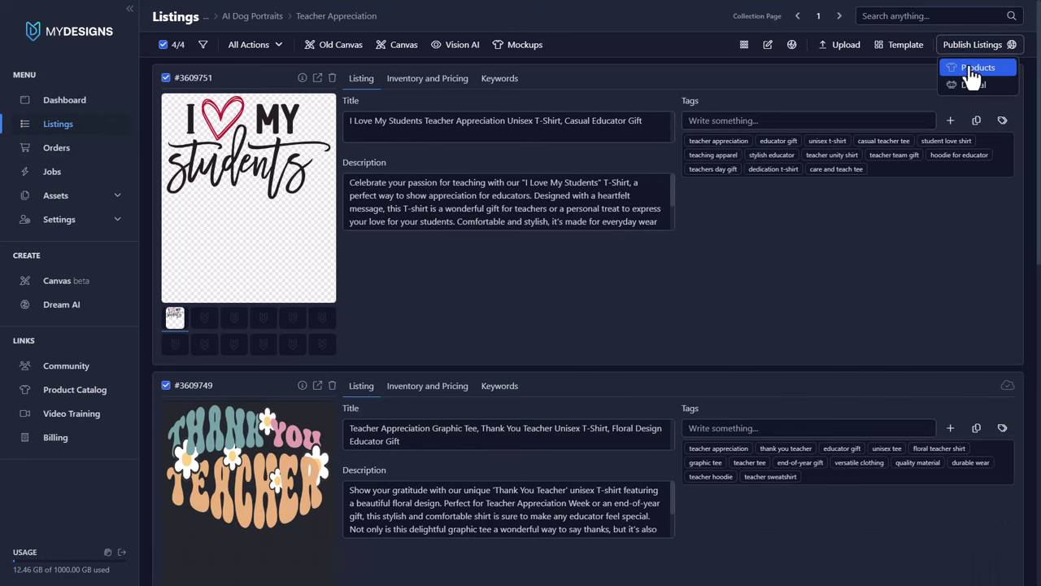
left_click(974, 69)
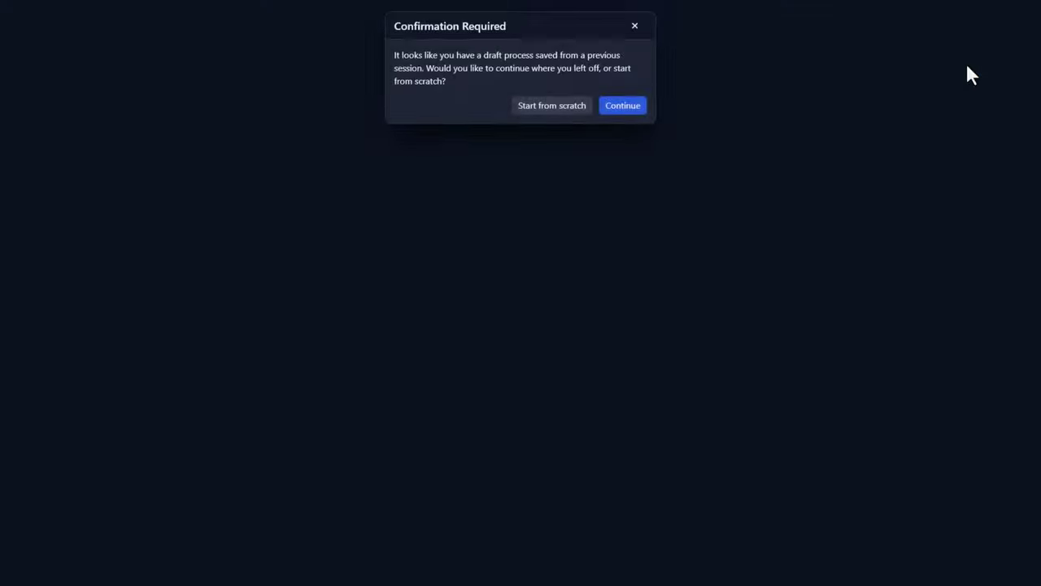
left_click(549, 114)
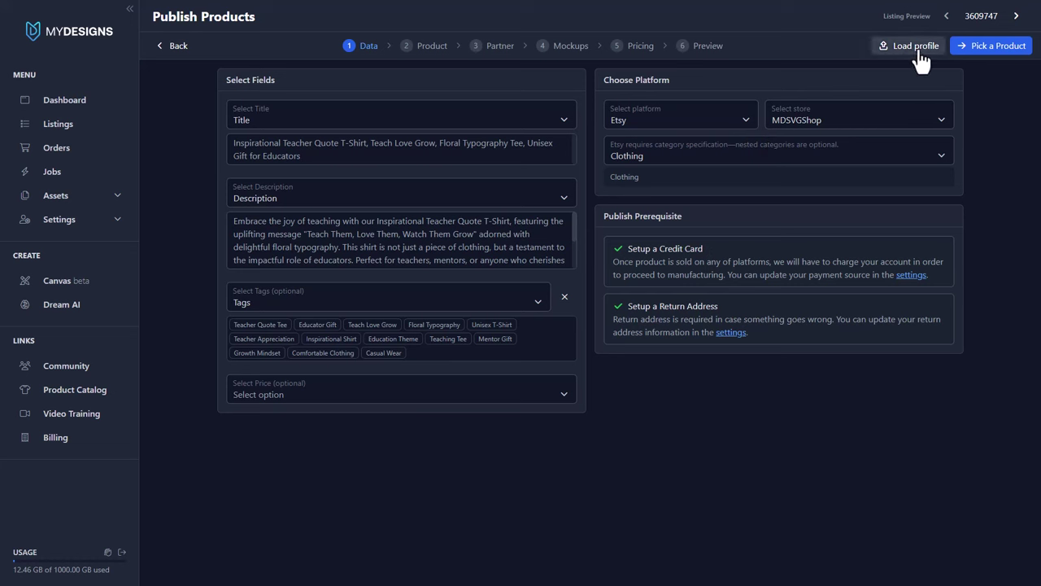
Check the title and description data, and load the profile "BC 3001, G 18000, G 18500 - Multi-Product Profile (test)".
left_click_drag(234, 140, 297, 156)
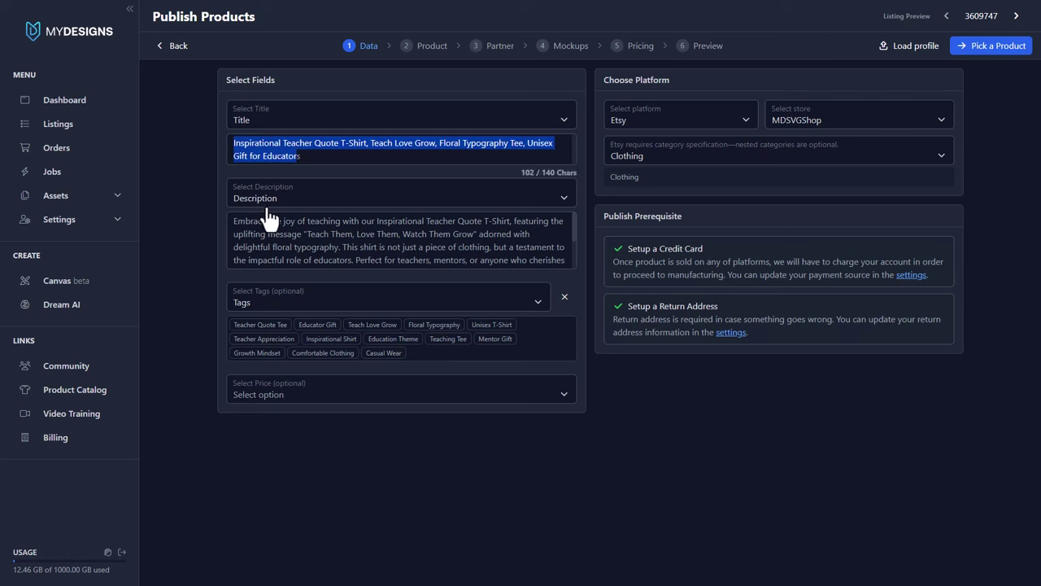
left_click_drag(234, 218, 335, 271)
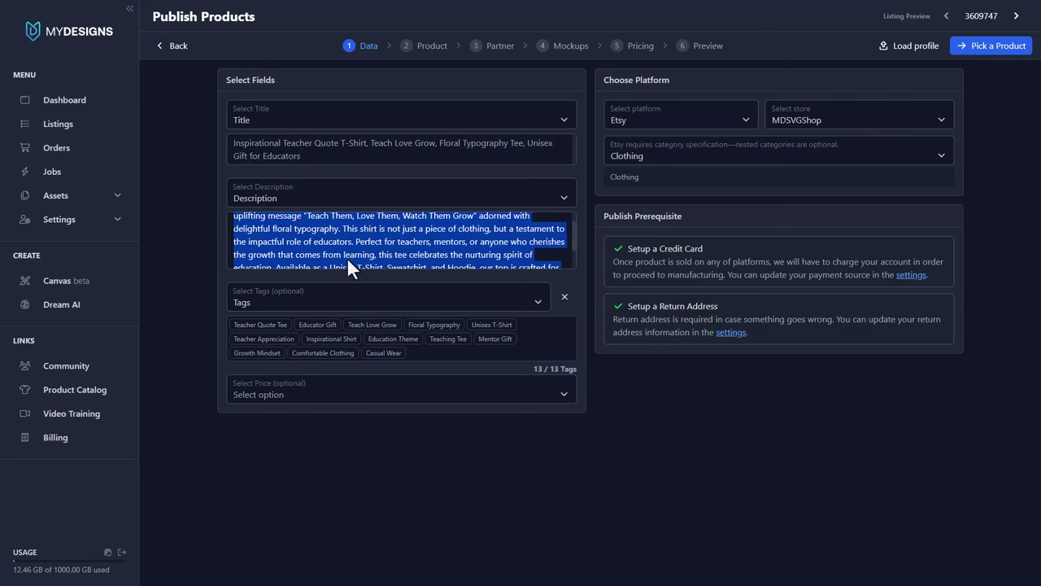
left_click(671, 203)
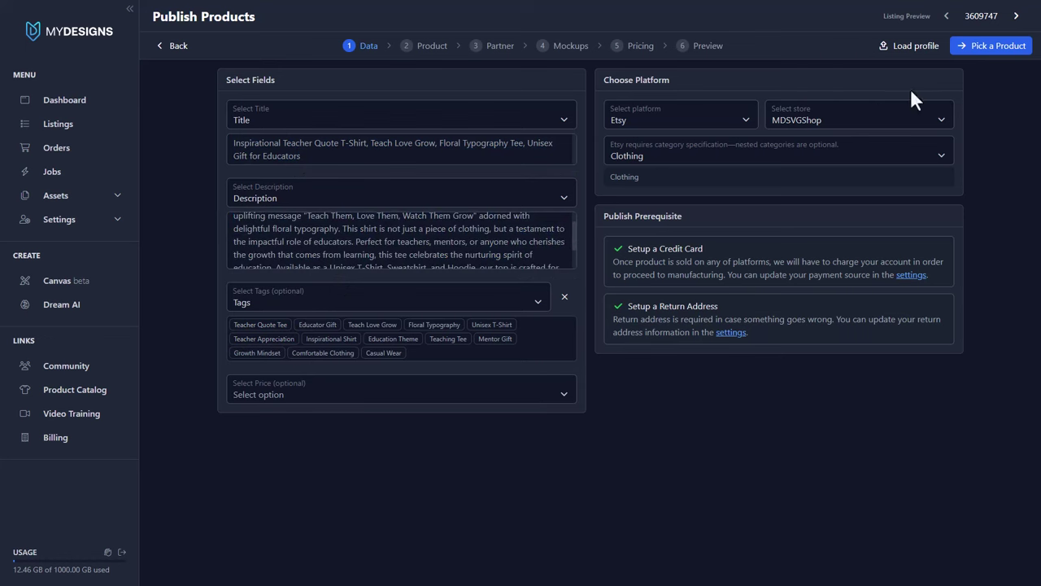
left_click(917, 49)
left_click(536, 72)
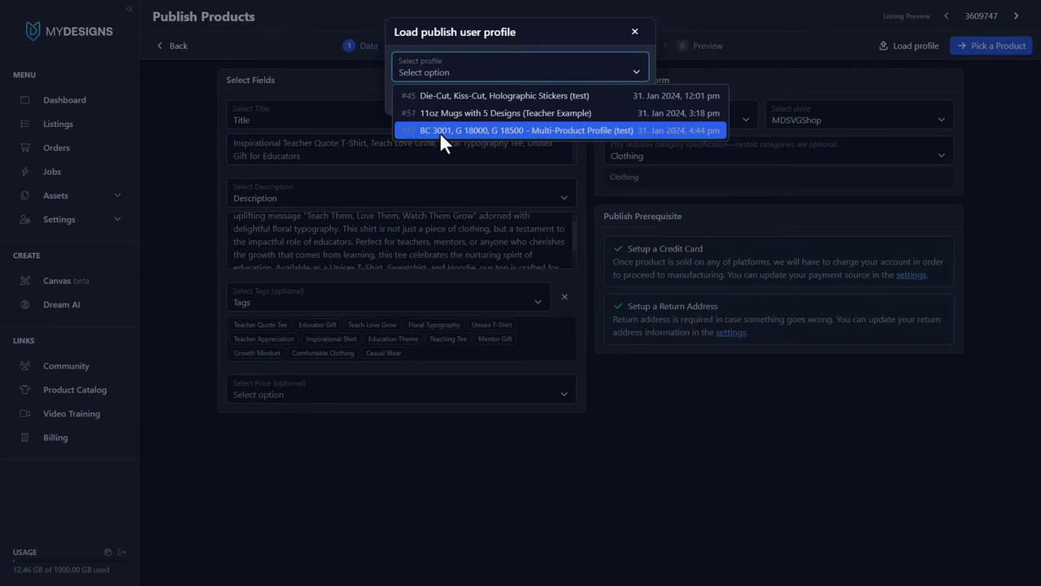
left_click(522, 130)
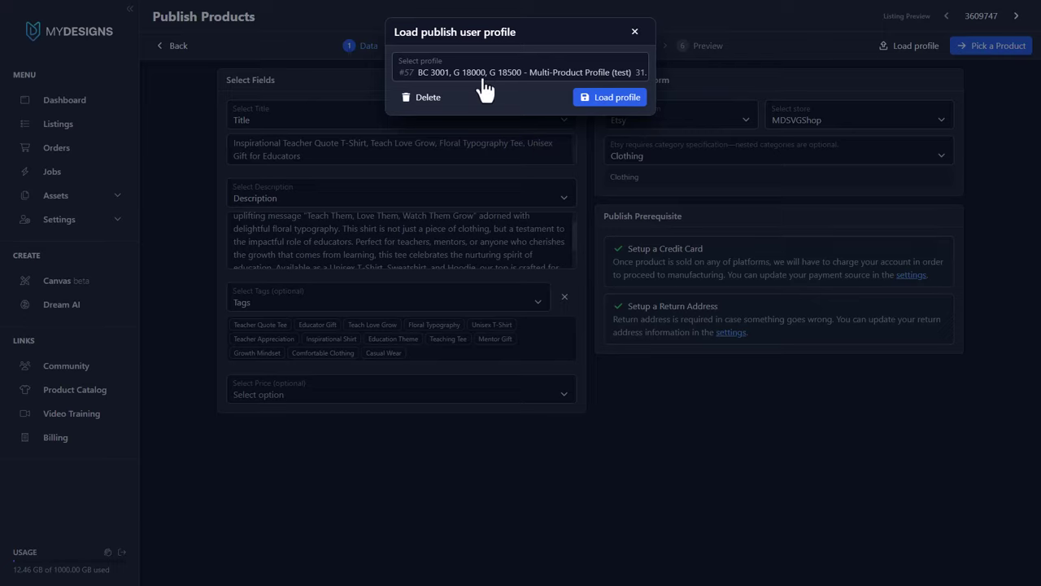
left_click(615, 98)
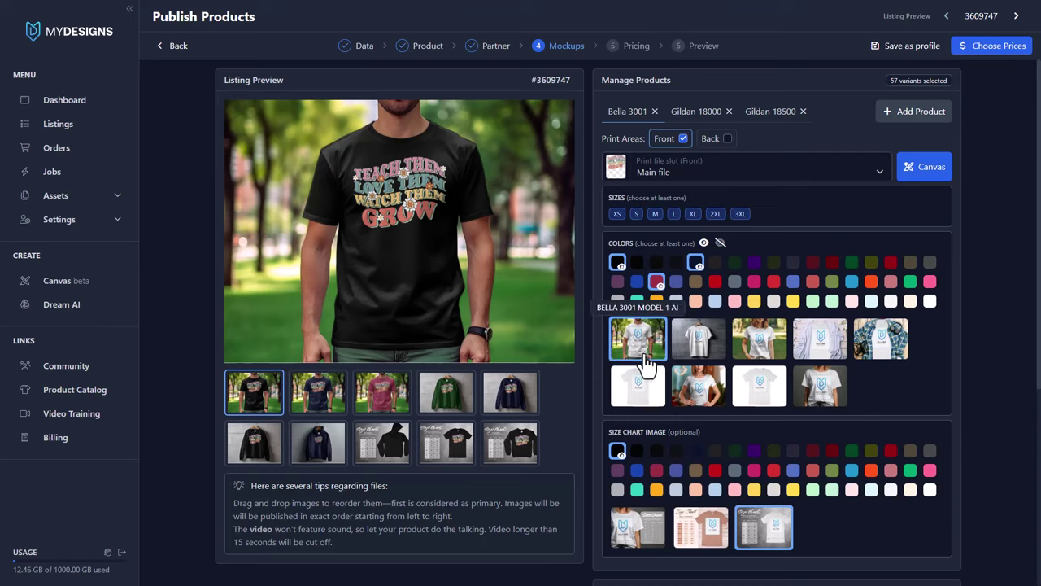
Check the loaded mockups, sizes, colors and size charts of Bella 3001, Gildan 18000 and Gildan 18500, and continue to pricing.
scroll(650, 366, "down", 1)
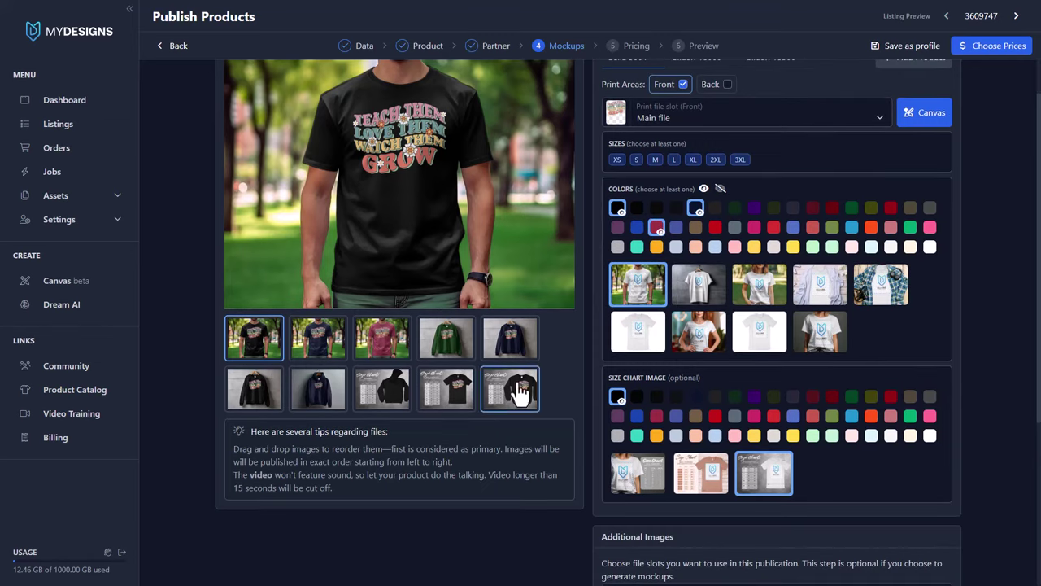
left_click(390, 394)
scroll(391, 394, "up", 1)
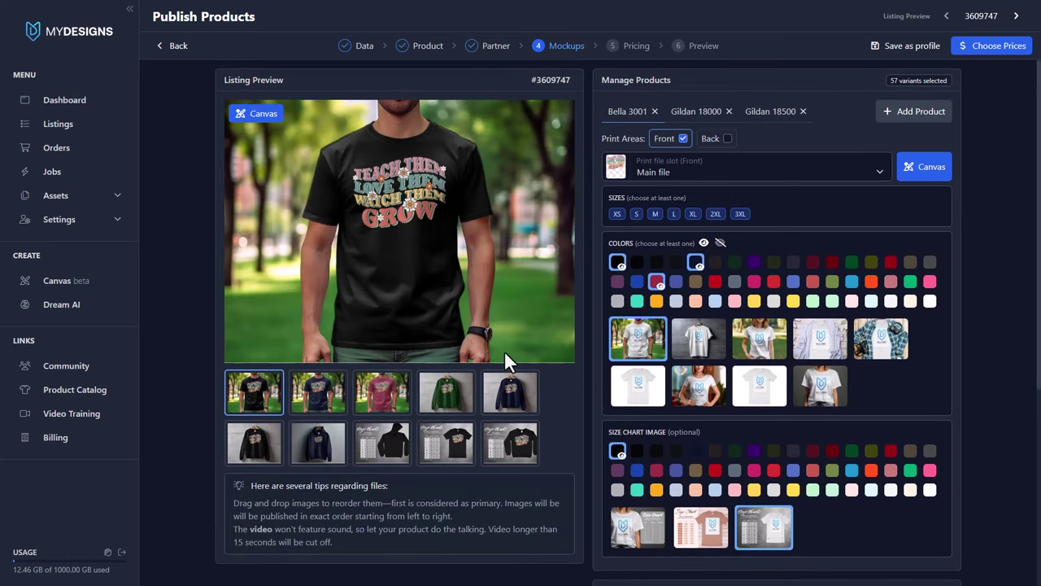
left_click(699, 114)
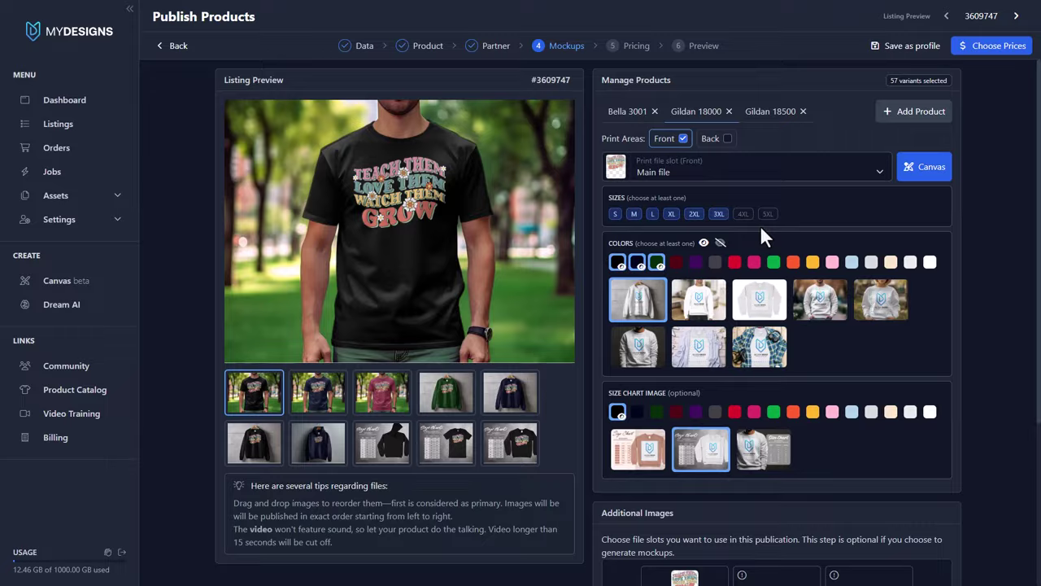
scroll(768, 225, "down", 4)
scroll(768, 228, "up", 4)
left_click(767, 115)
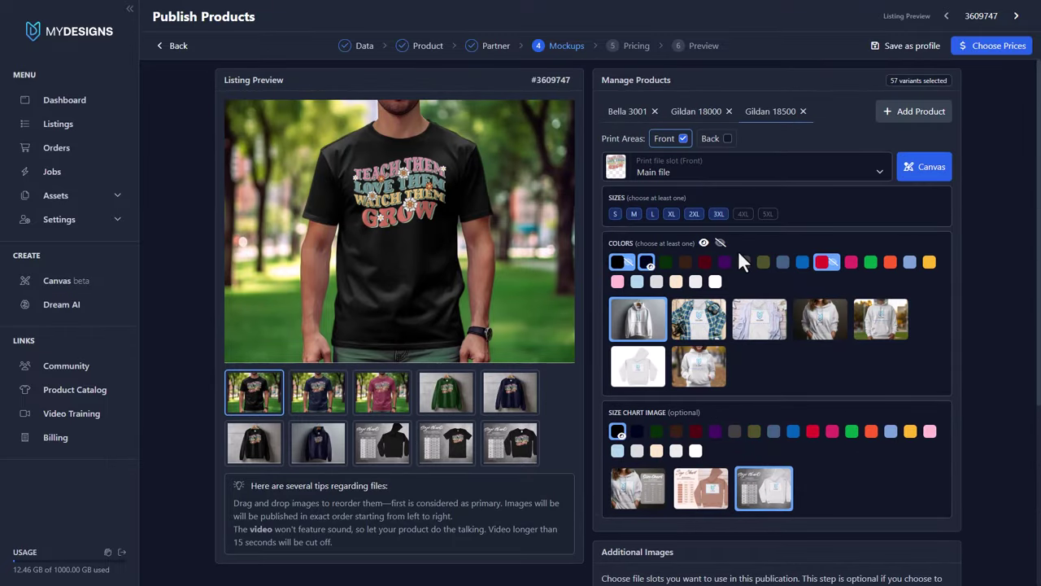
scroll(742, 267, "down", 2)
scroll(740, 264, "up", 2)
left_click(996, 47)
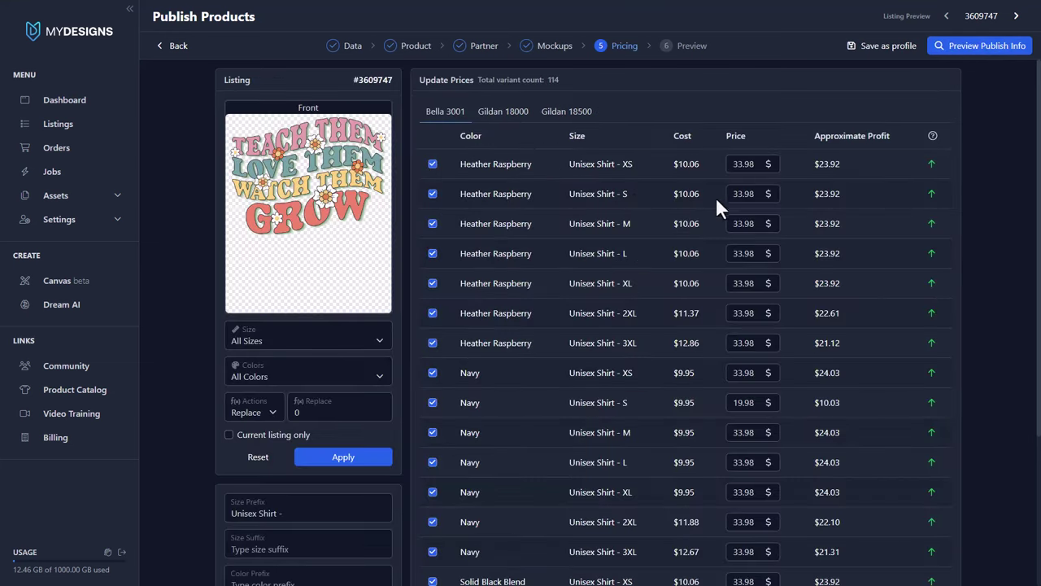
Examine the loaded size names and prices of all three products and compare them across the four design listings.
scroll(752, 350, "down", 1)
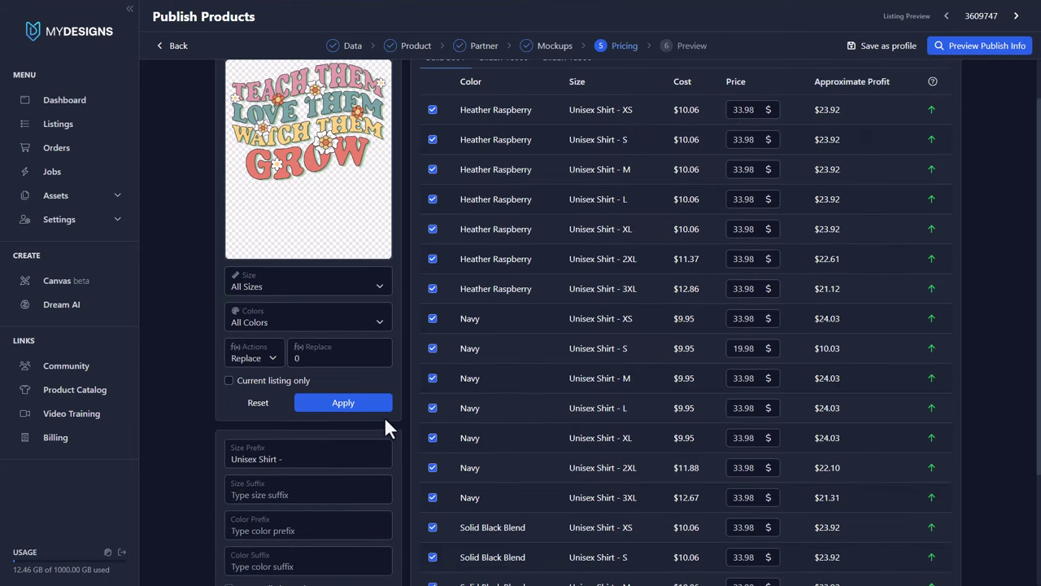
scroll(382, 428, "up", 1)
left_click(509, 112)
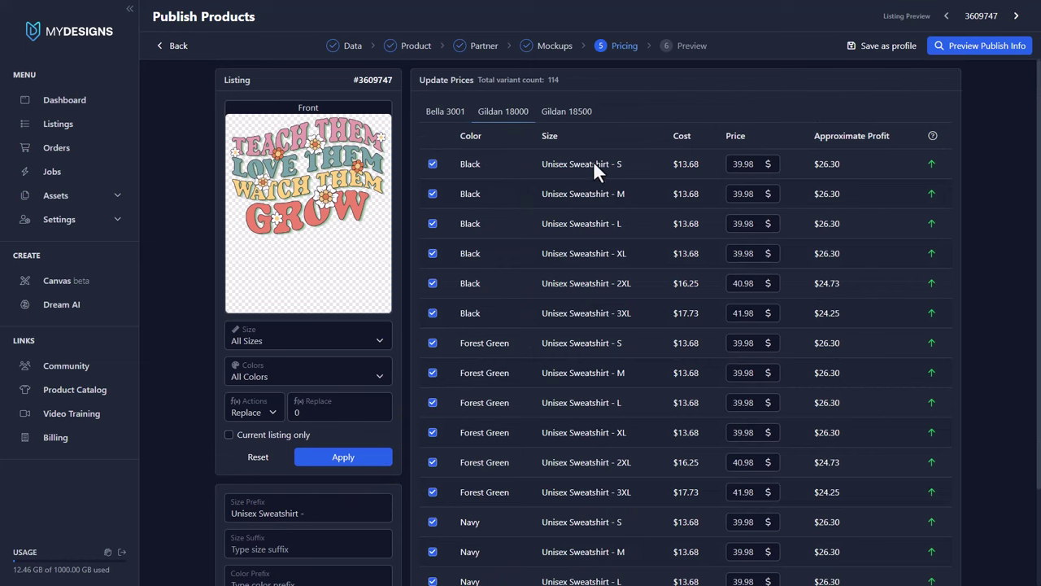
left_click(572, 119)
scroll(580, 240, "down", 2)
scroll(577, 235, "up", 2)
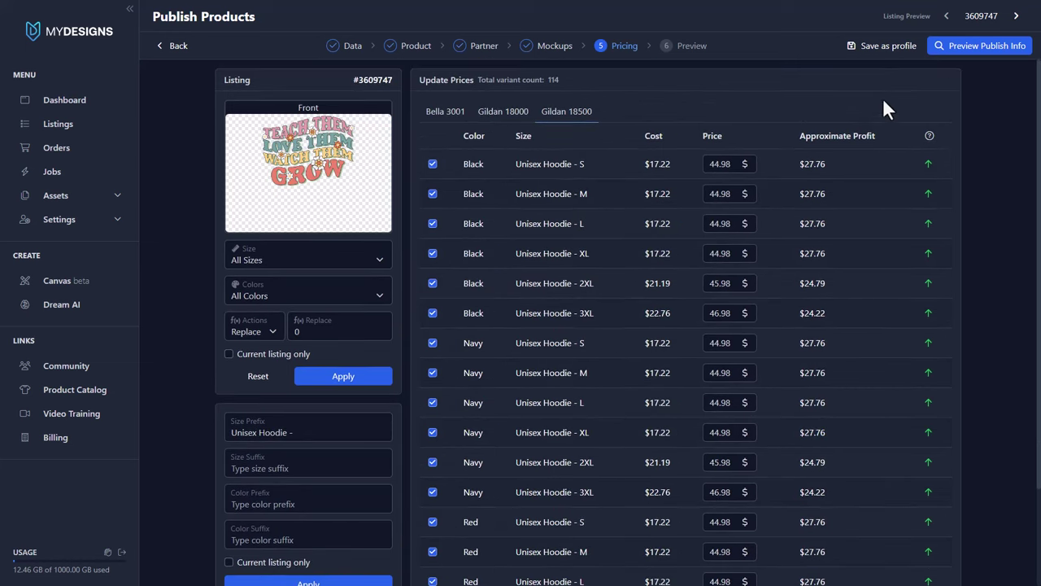
left_click(1018, 18)
left_click(1018, 18)
left_click(1018, 18)
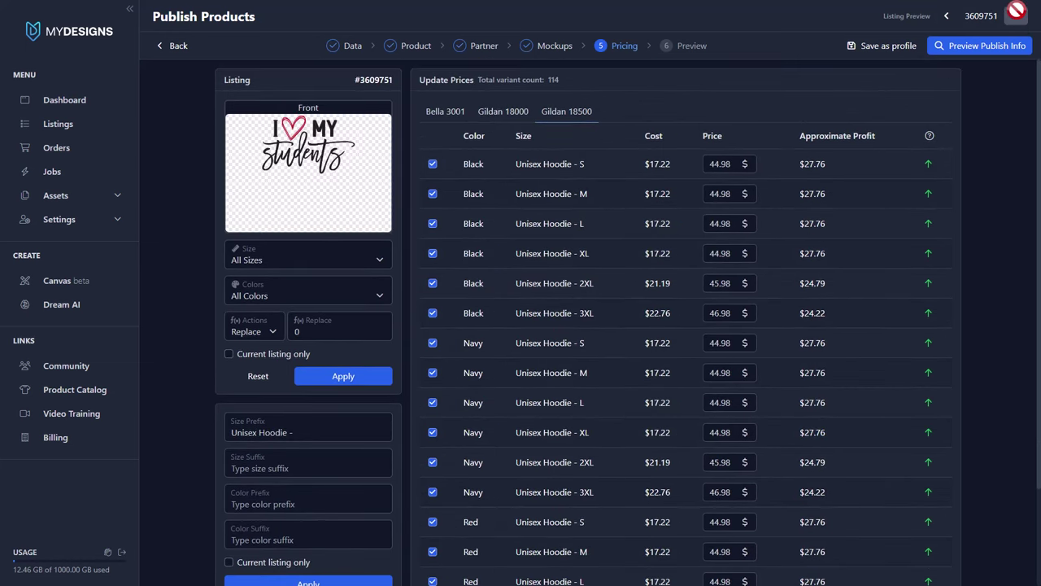
left_click(947, 17)
Examine the Bella 3001 variant prices across all sizes and colors.
left_click(443, 113)
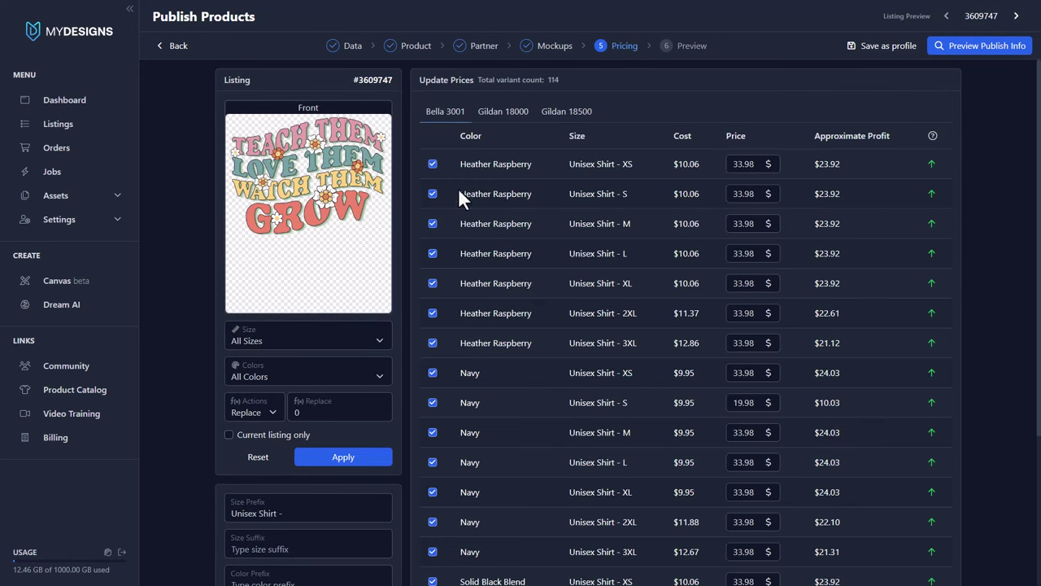
scroll(936, 154, "down", 3)
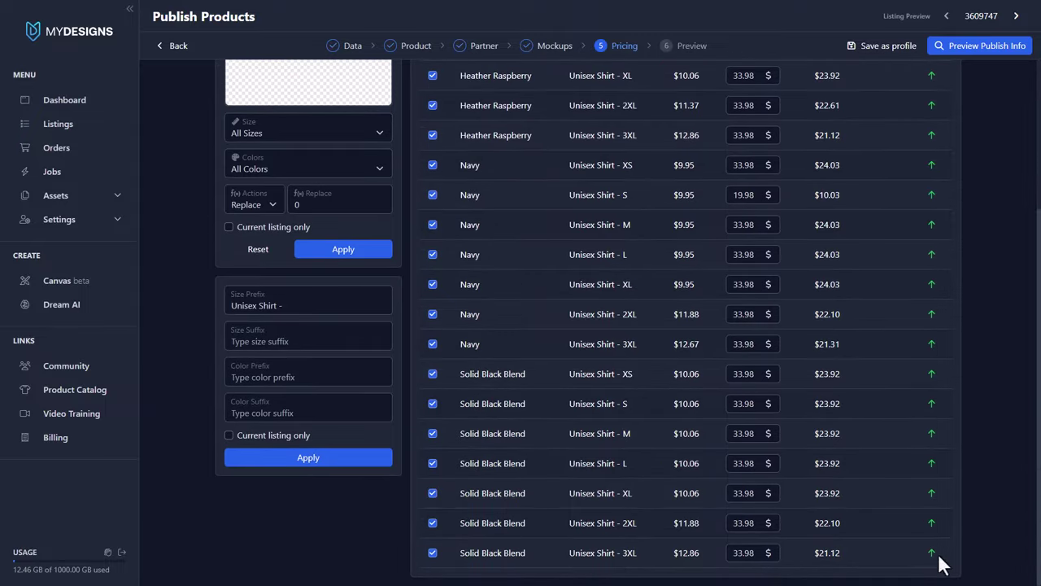
scroll(419, 253, "up", 3)
scroll(890, 531, "down", 3)
scroll(644, 409, "up", 3)
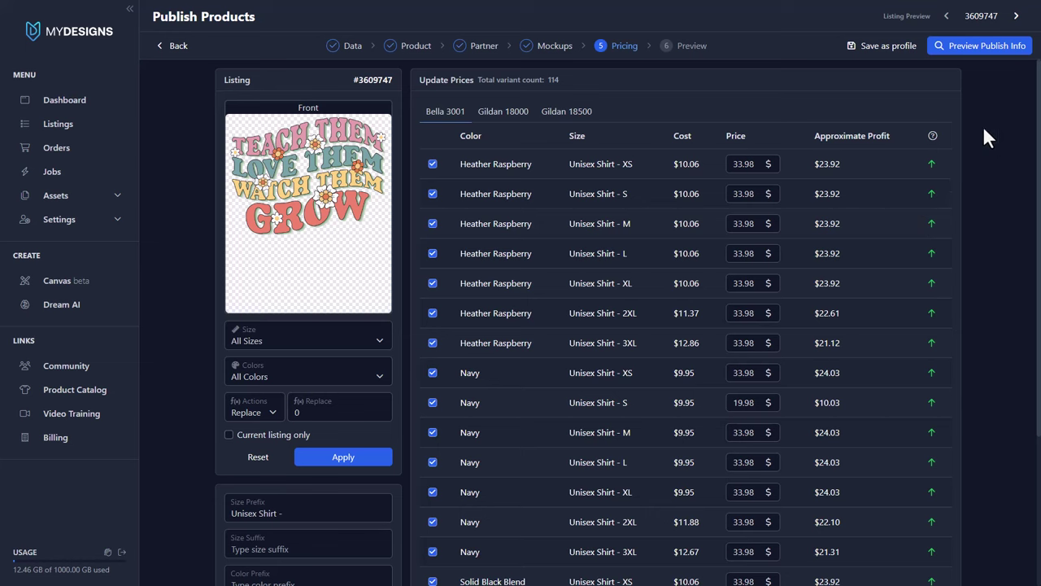
scroll(739, 494, "down", 3)
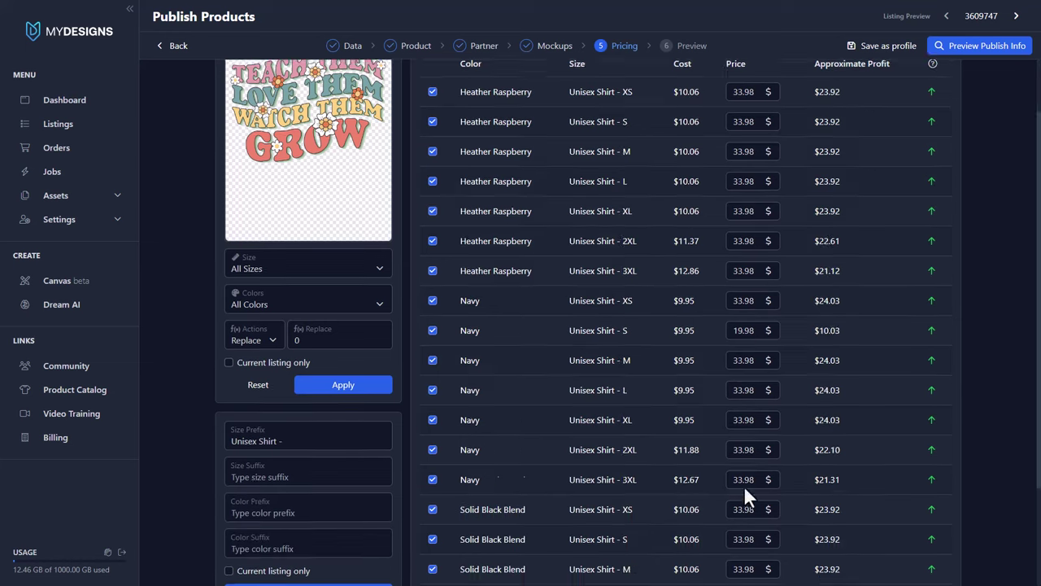
Check the publish preview of the teacher apparel listings and leave the publishing process for the dashboard.
scroll(736, 448, "up", 3)
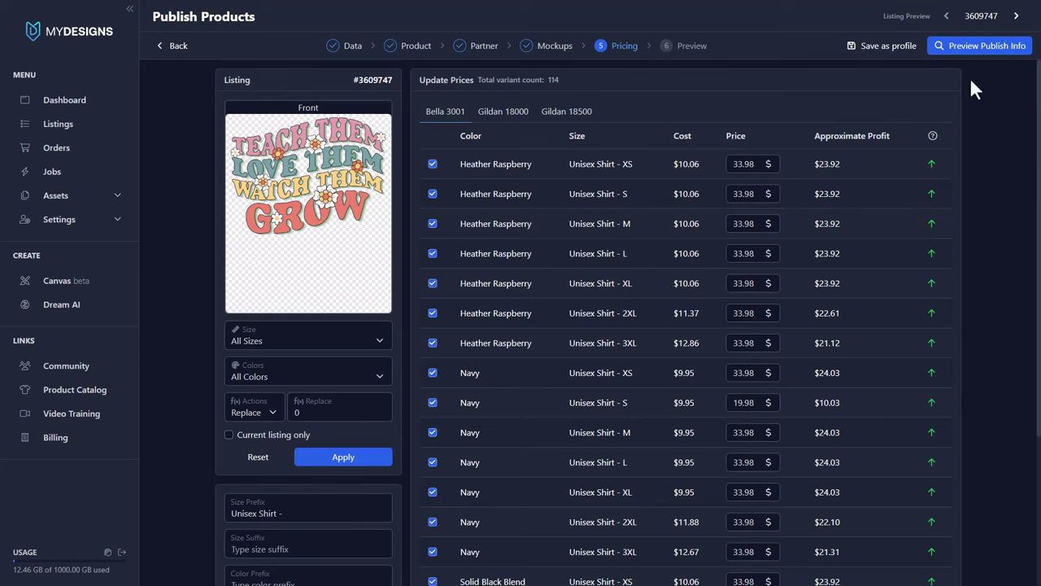
left_click(967, 49)
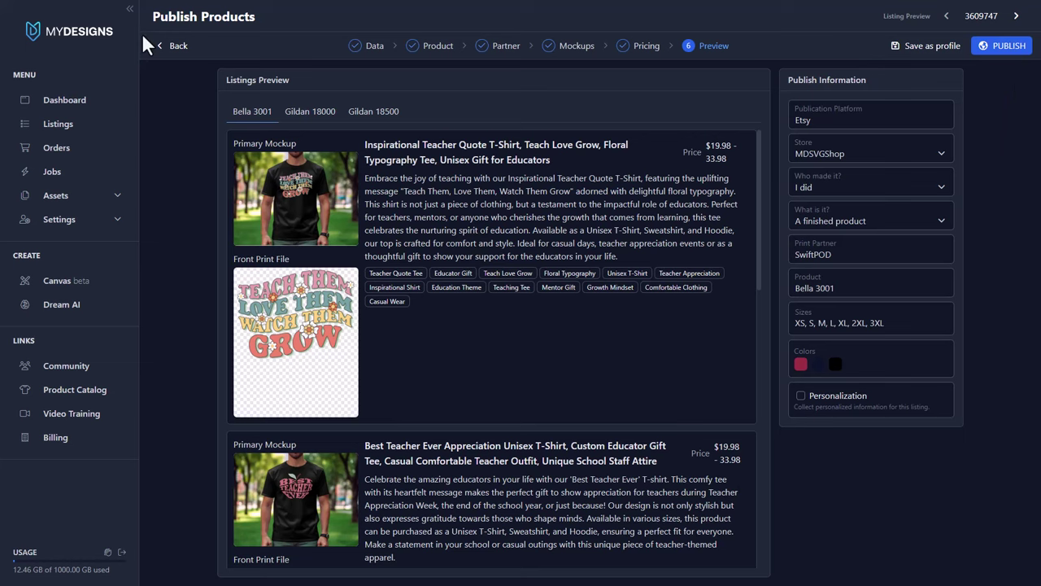
left_click(172, 46)
left_click(66, 101)
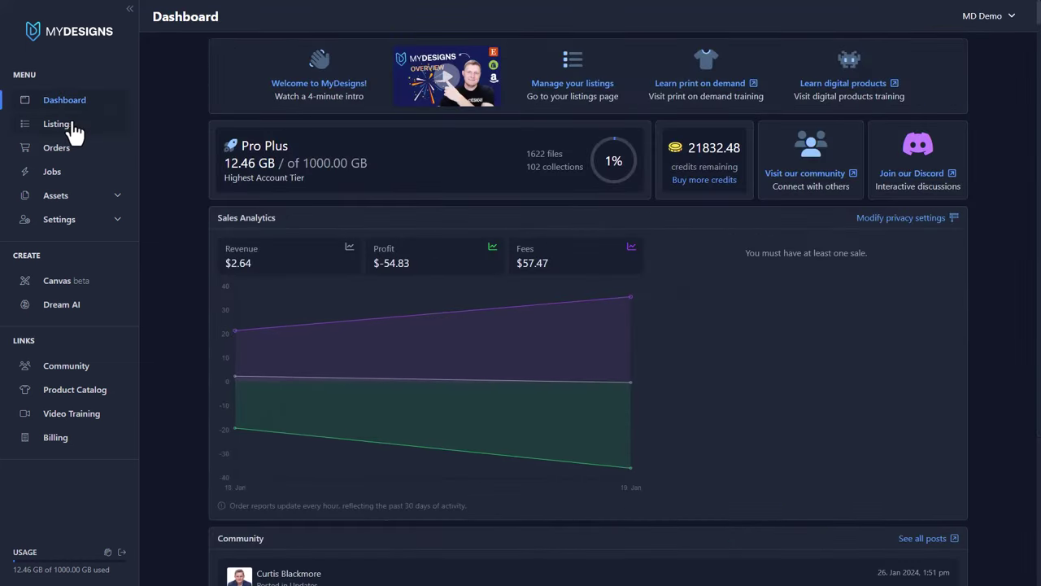
Open the AI Pet Stickers collection inside AI Dog Portraits from the listings.
left_click(76, 127)
left_click(320, 20)
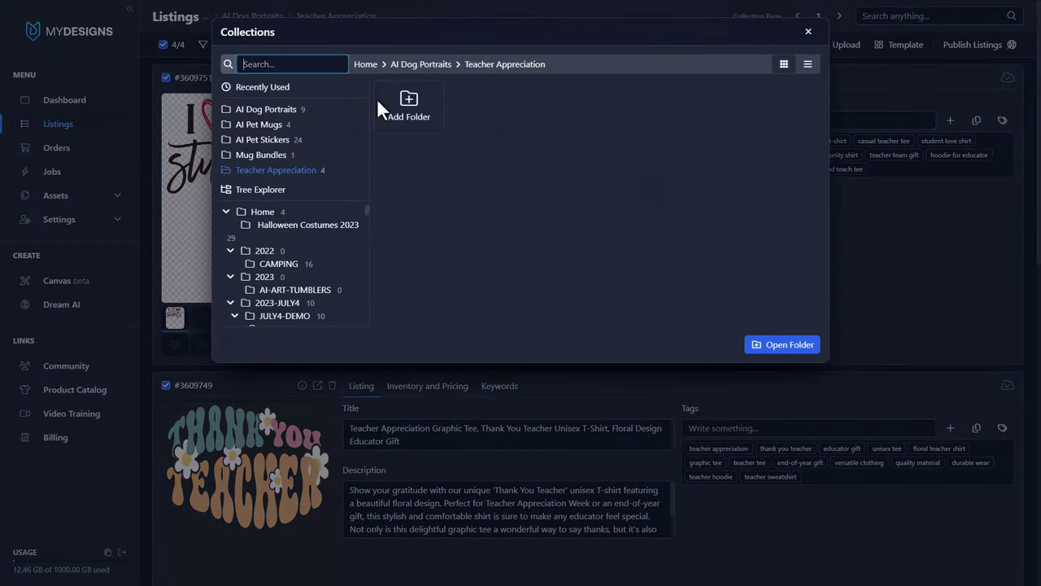
left_click(437, 70)
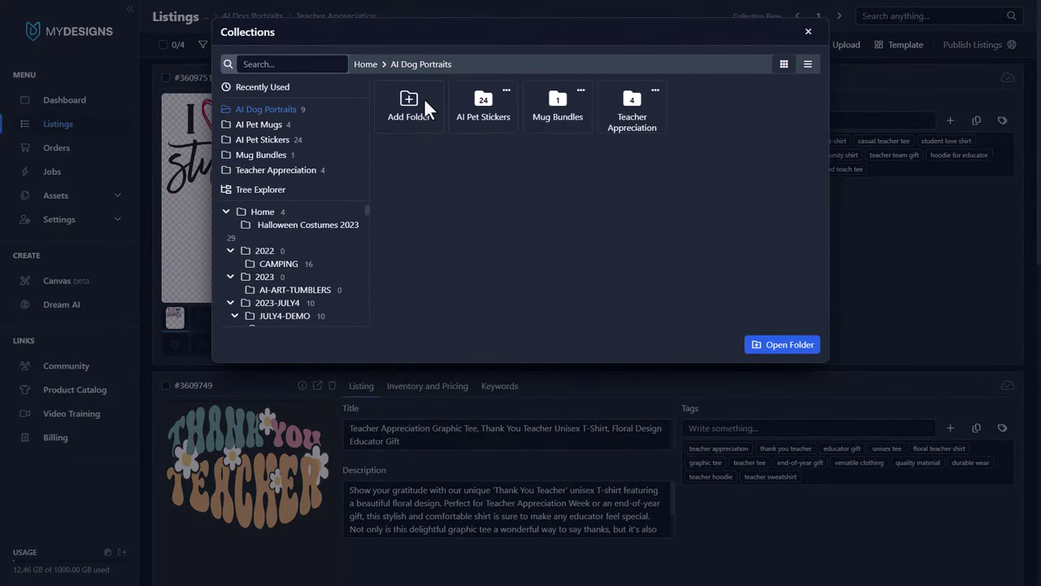
double_click(486, 122)
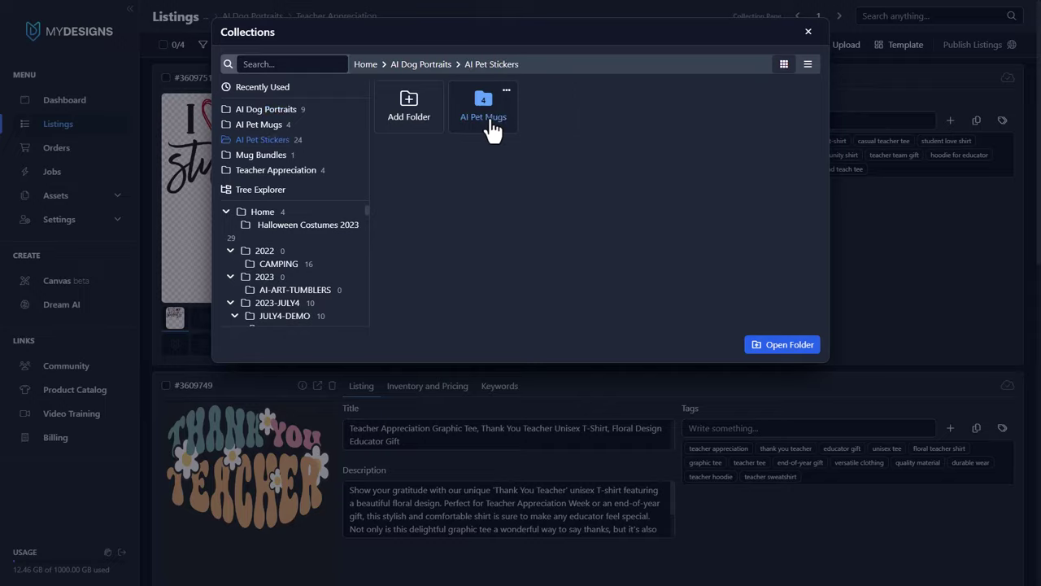
left_click(783, 345)
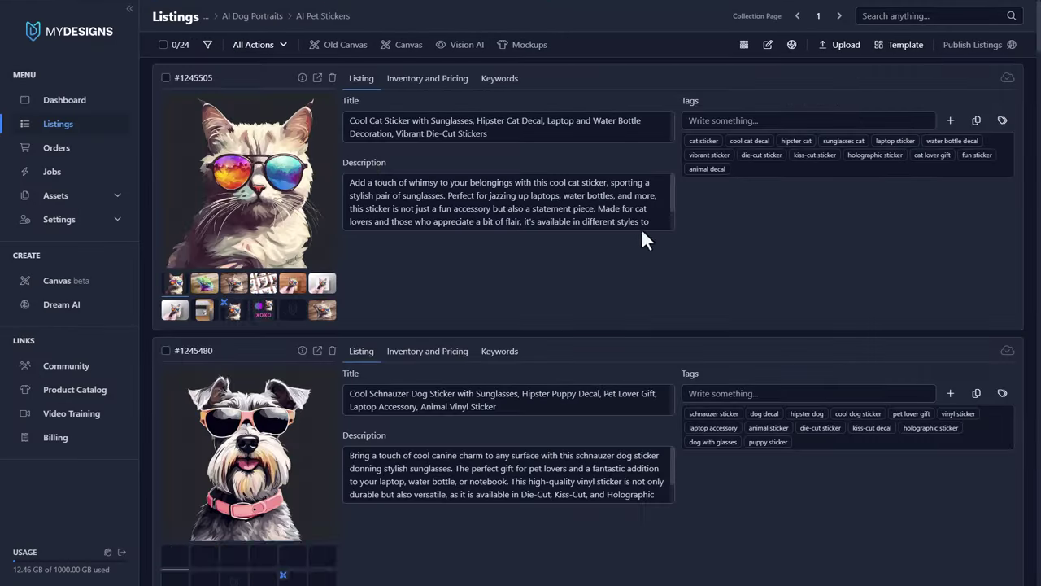
Look through the pet sticker listings and view several mockups of the cool cat sticker with sunglasses.
scroll(545, 233, "down", 1)
scroll(692, 277, "down", 10)
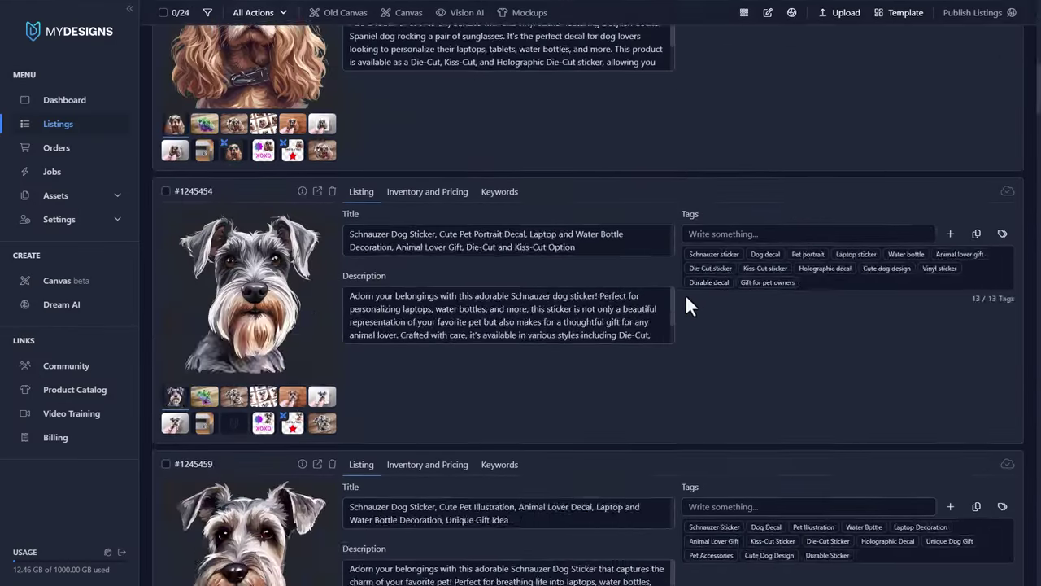
scroll(612, 228, "up", 10)
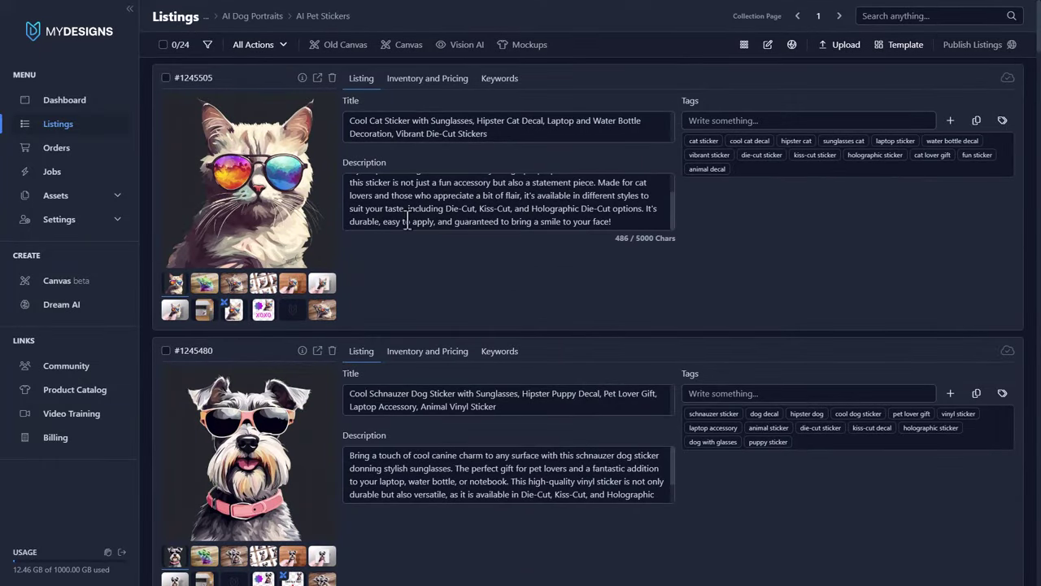
left_click(202, 287)
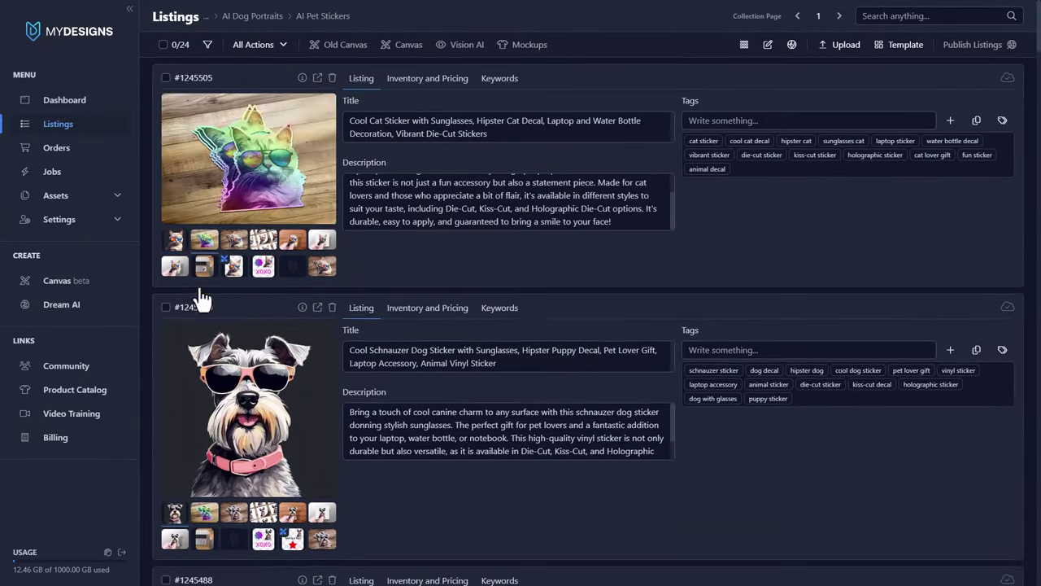
left_click(234, 243)
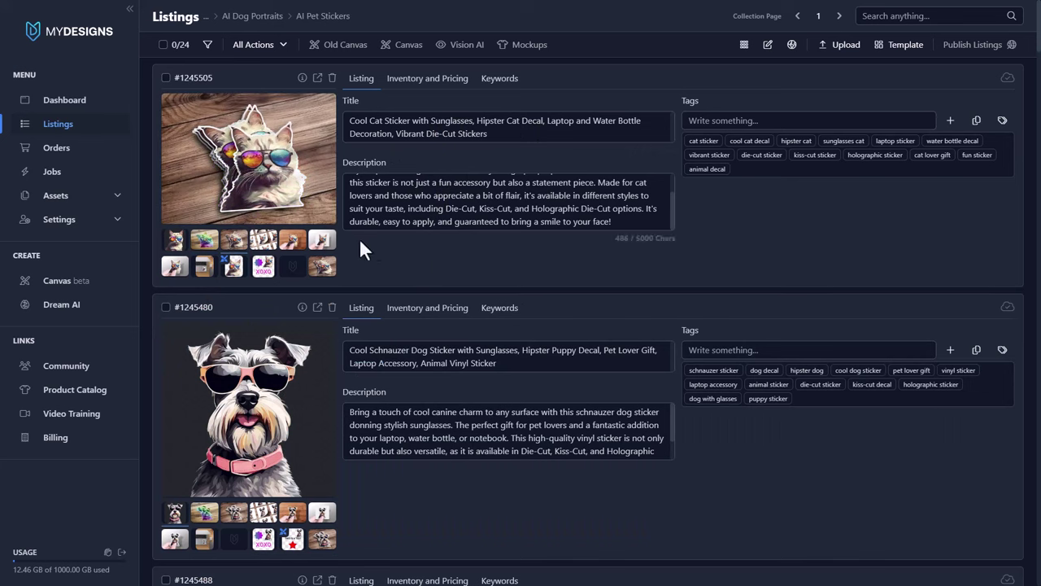
left_click(321, 243)
Select all 24 pet sticker listings and start the product publishing process for them.
left_click(183, 44)
left_click(153, 103)
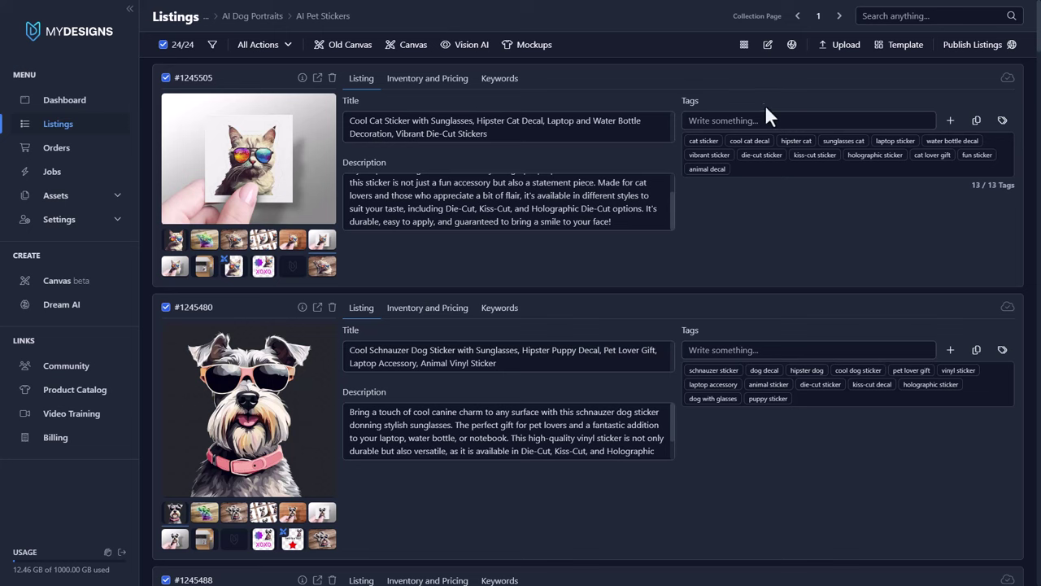
left_click(994, 49)
left_click(961, 72)
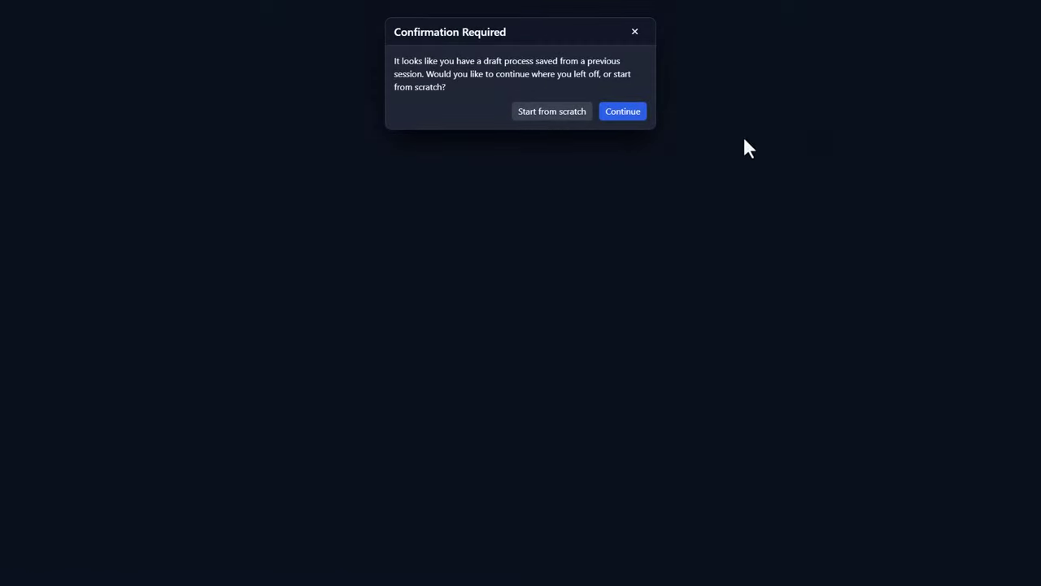
left_click(605, 118)
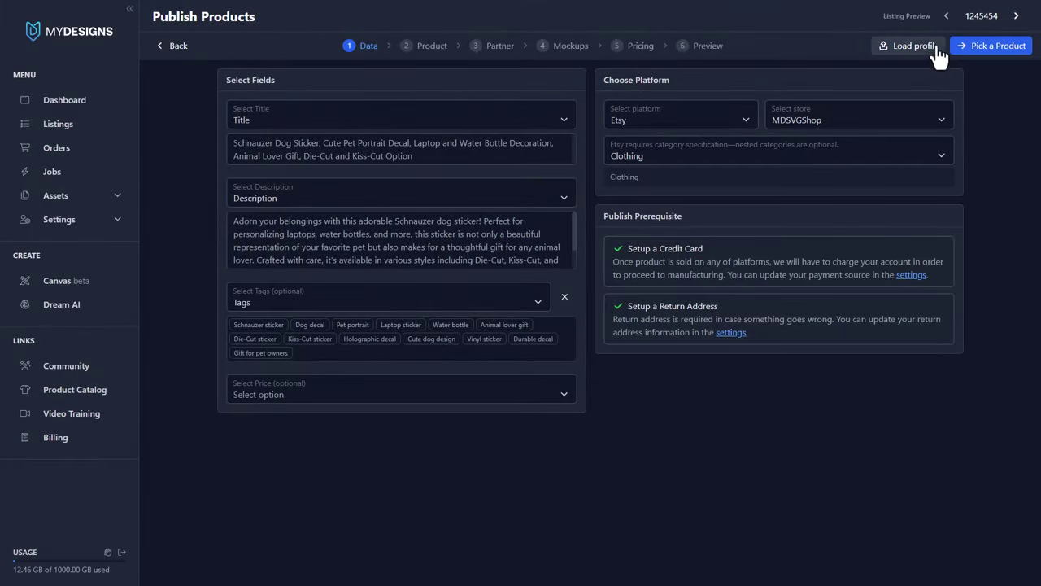
Load the publish profile "Die-Cut, Kiss-Cut, Holographic Stickers (test)" for the selected sticker listings.
left_click(909, 48)
left_click(525, 74)
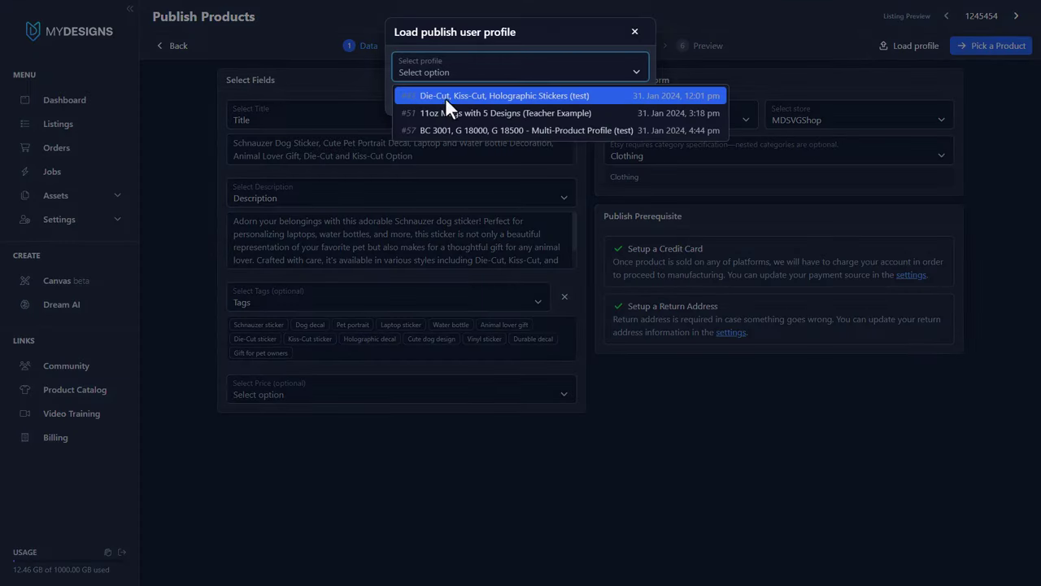
left_click(549, 95)
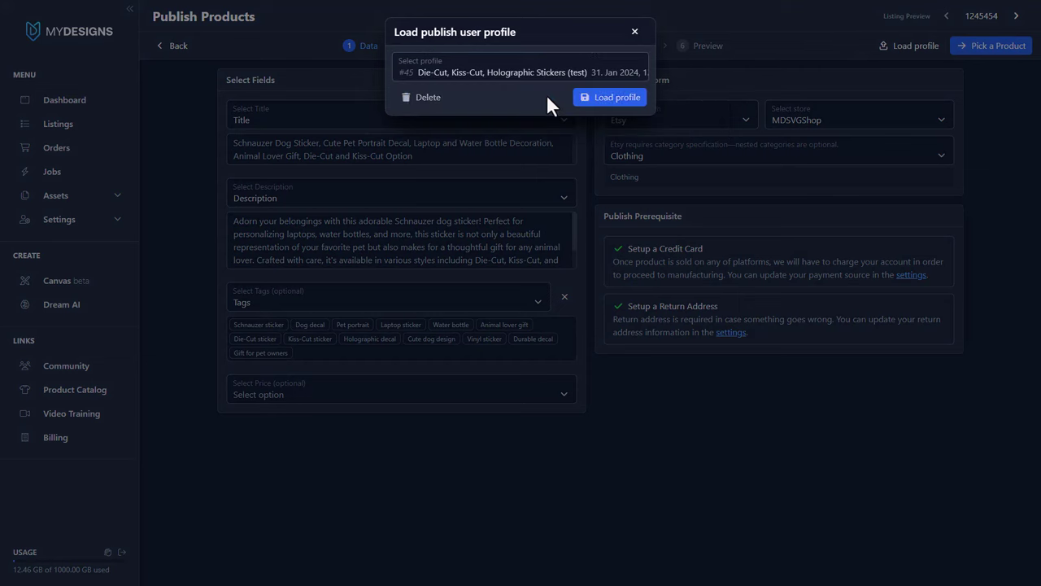
left_click(609, 98)
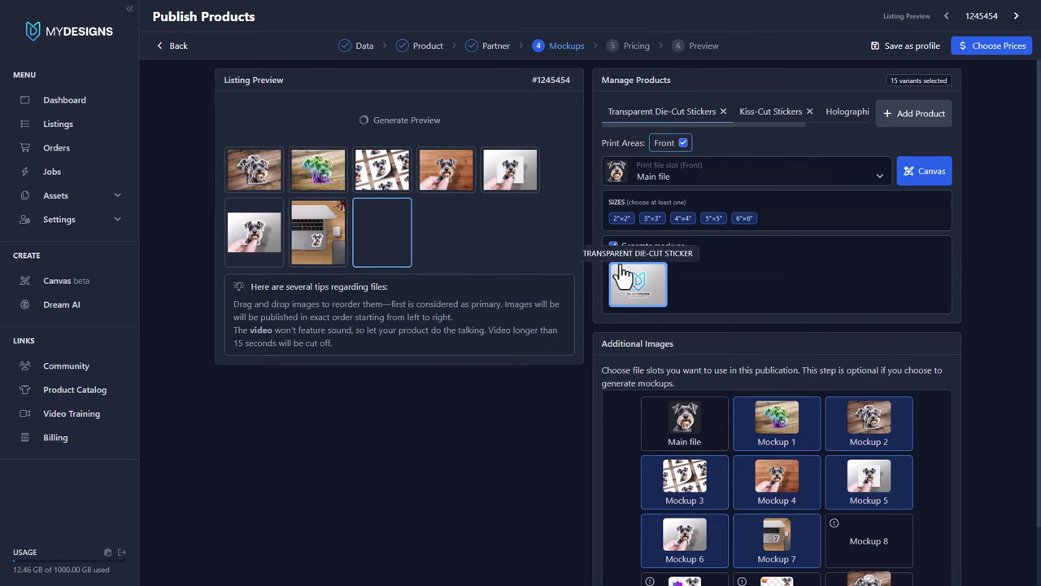
Disable mockup generation for the Transparent Die-Cut, Kiss-Cut and Holographic Die-cut Stickers.
left_click(614, 245)
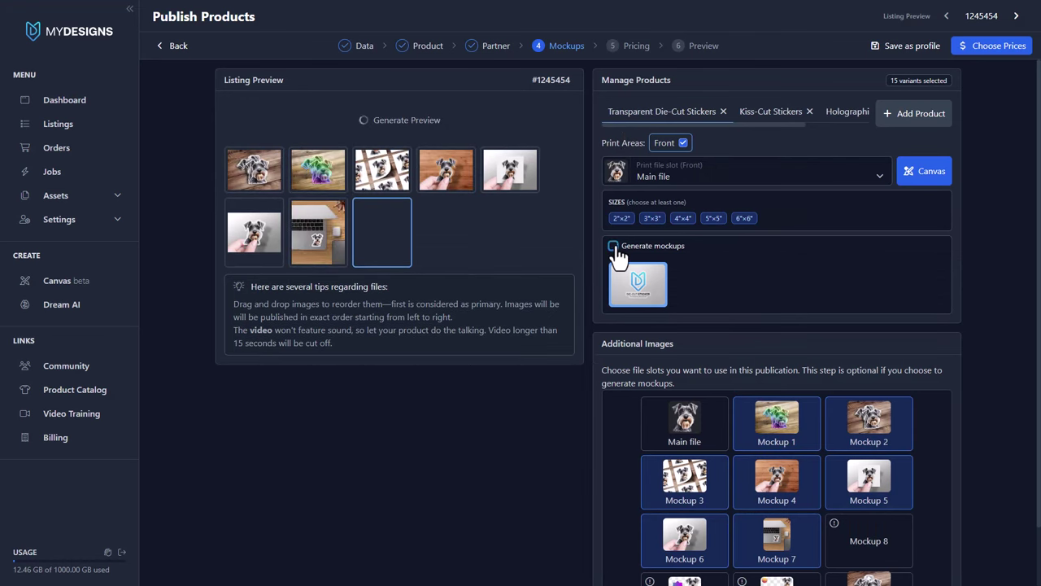
left_click(771, 112)
left_click(614, 246)
left_click(846, 112)
left_click(614, 246)
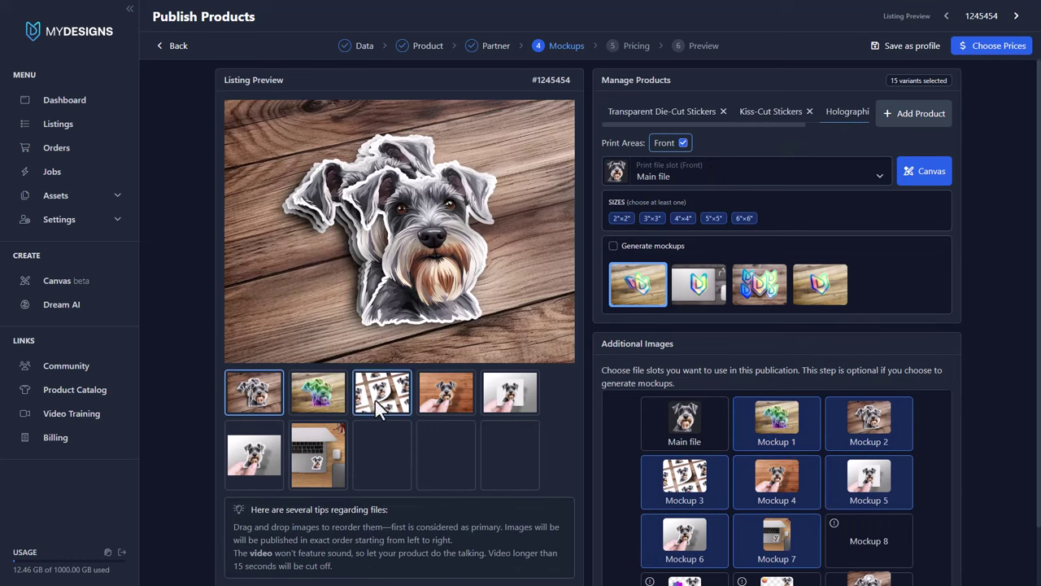
Examine the additional images, sizes and mockup settings of the three sticker products and browse between listing previews.
scroll(756, 362, "down", 2)
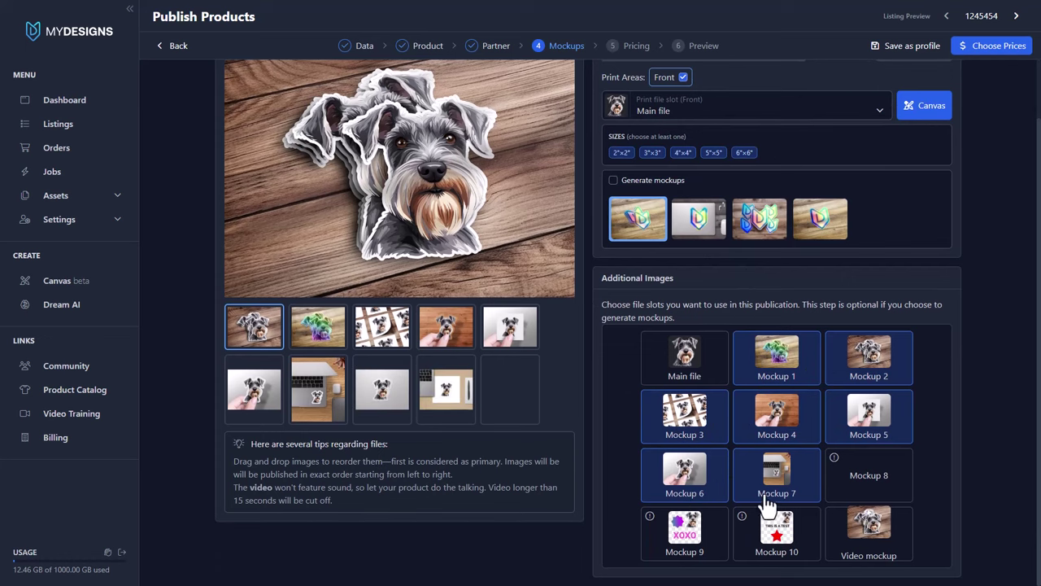
scroll(766, 488, "up", 2)
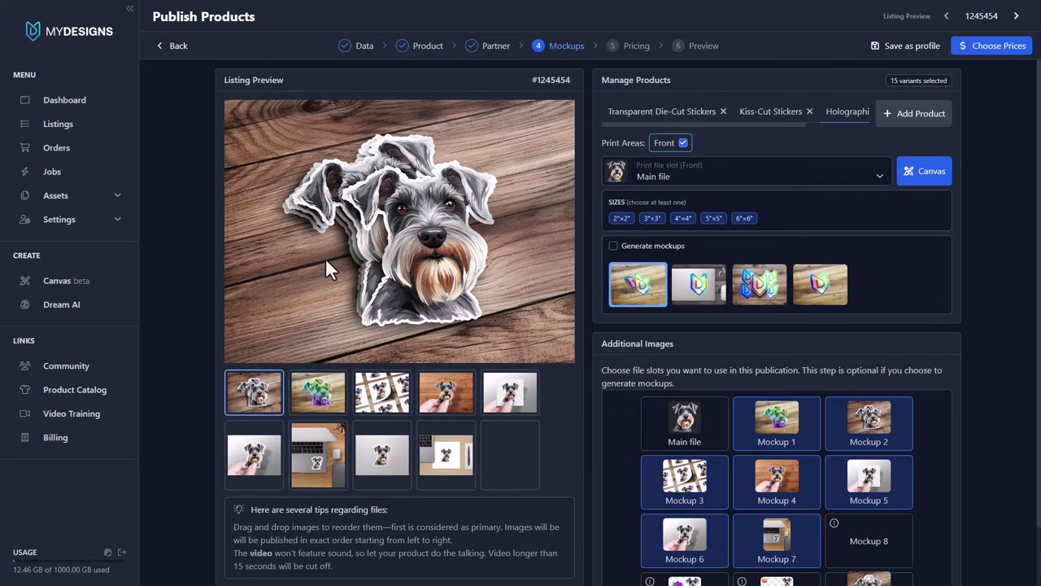
left_click(656, 117)
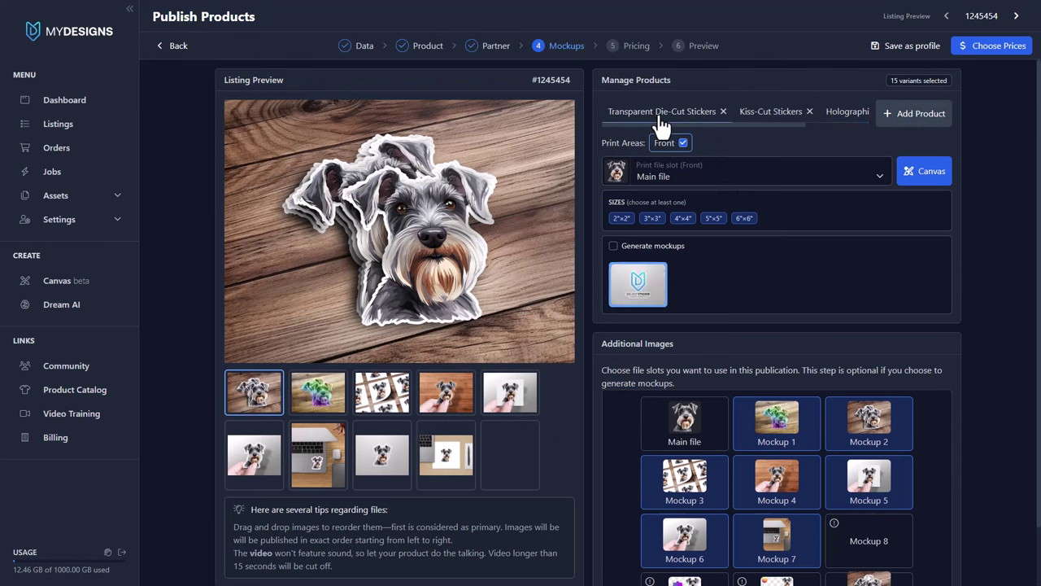
left_click(762, 125)
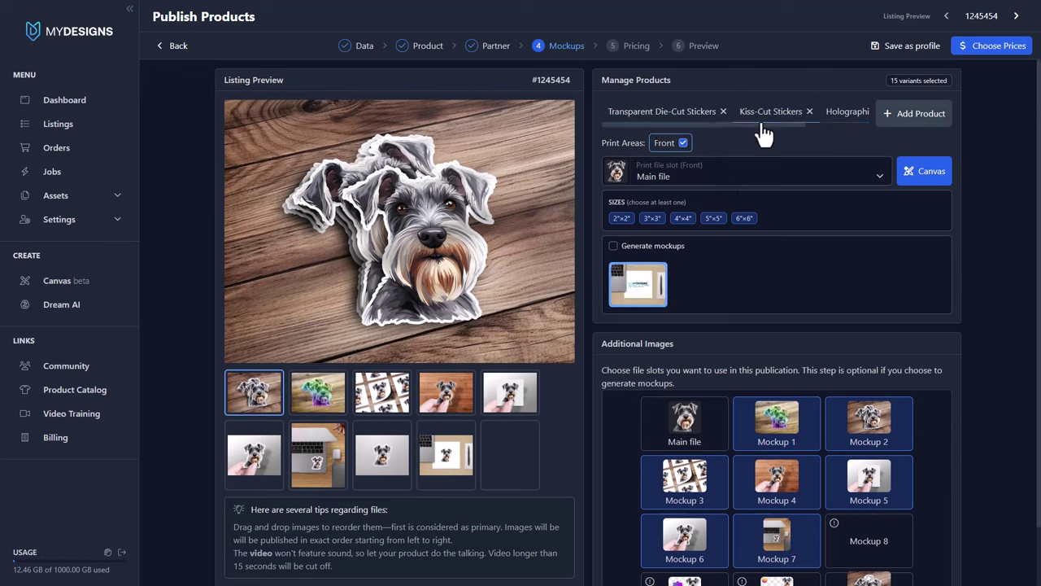
left_click(848, 122)
left_click(655, 122)
left_click(1016, 15)
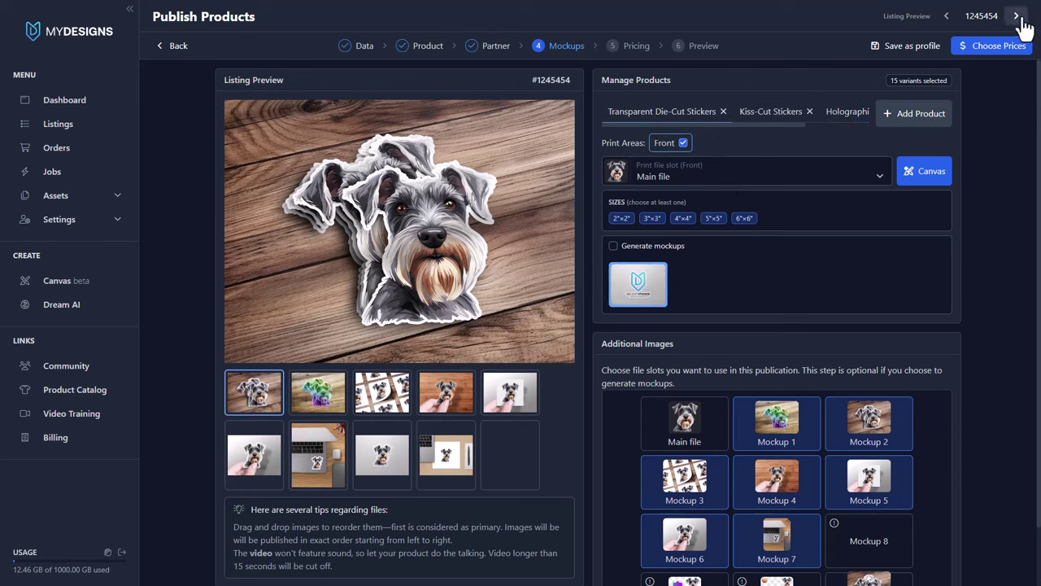
left_click(946, 16)
Continue to pricing and examine the size names and prices of the transparent die-cut, kiss-cut and holographic stickers.
left_click(992, 50)
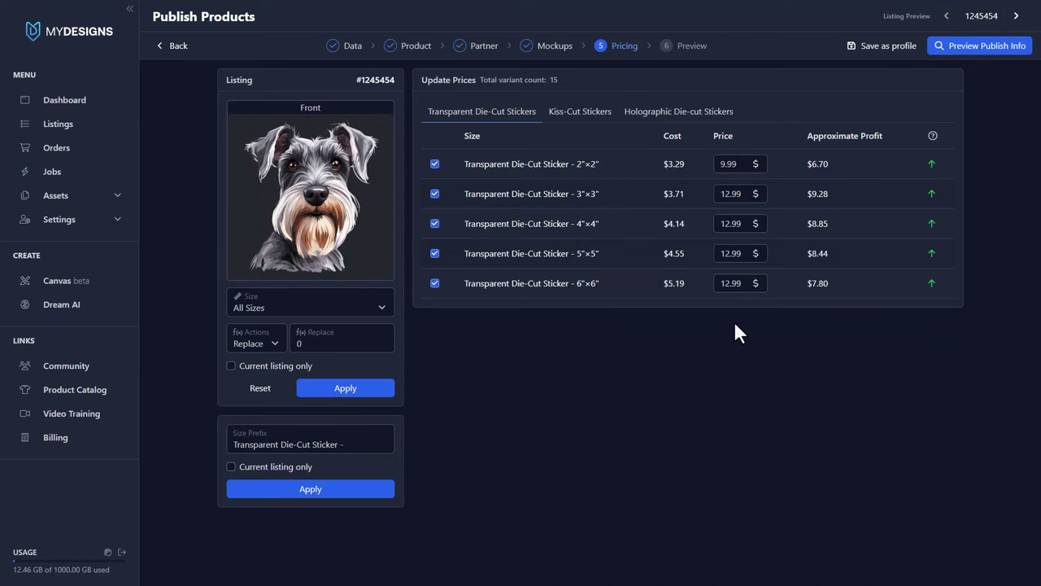
left_click(583, 112)
left_click(682, 114)
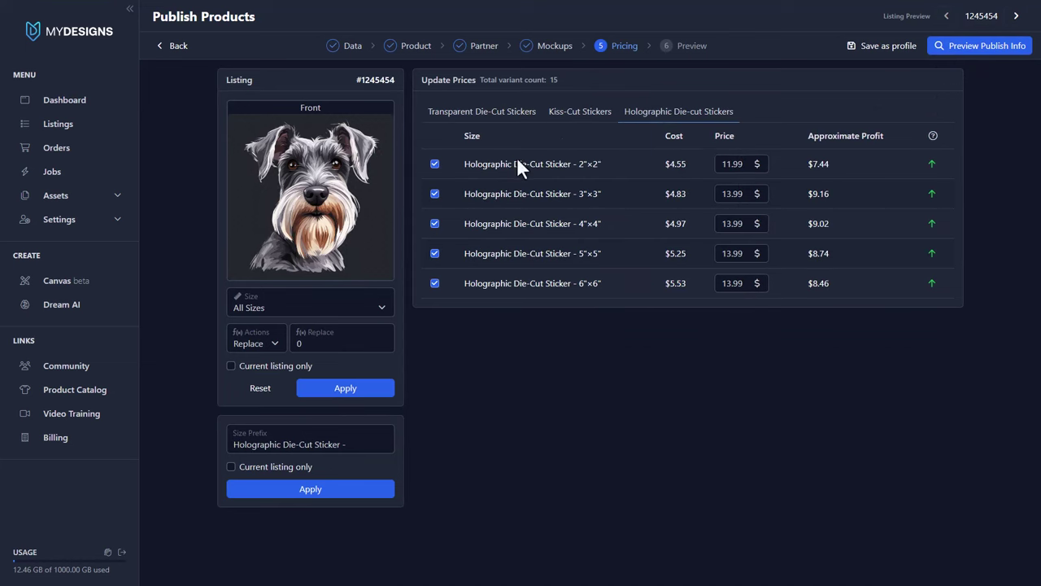
left_click(568, 164)
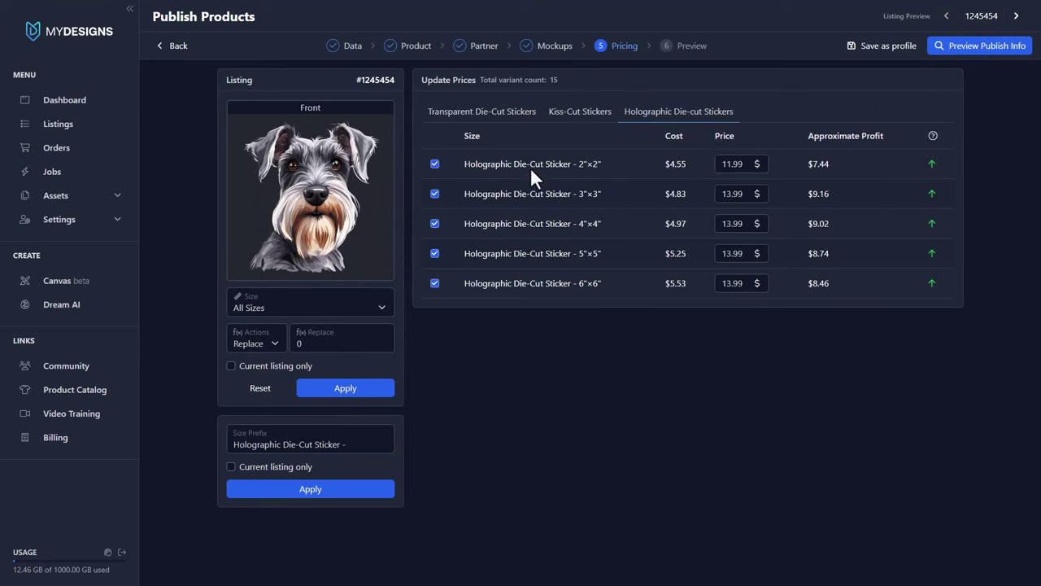
Check the publish preview of the sticker listings, leave the publishing process and return to the listings.
left_click(981, 47)
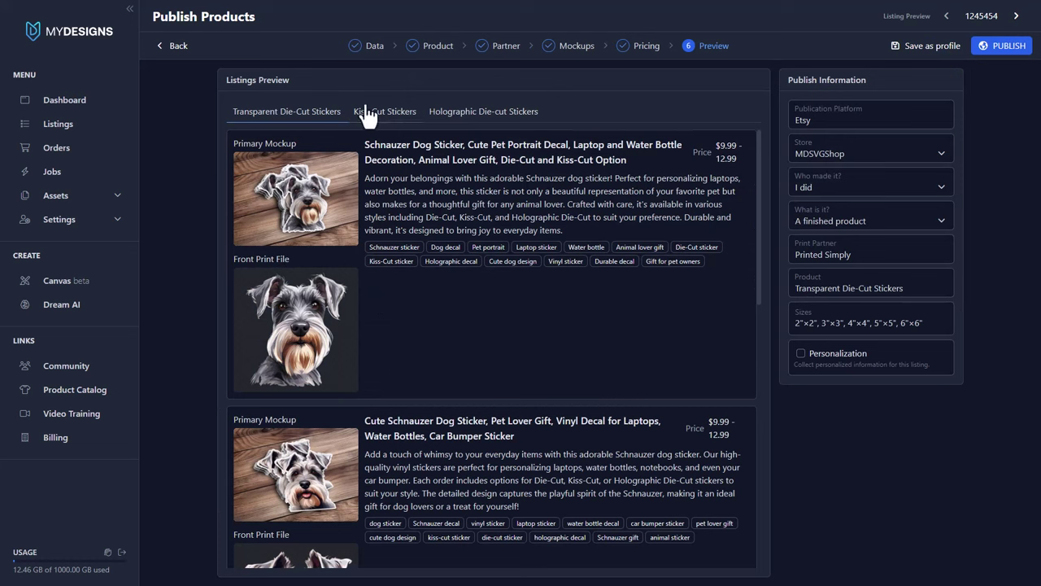
left_click(186, 57)
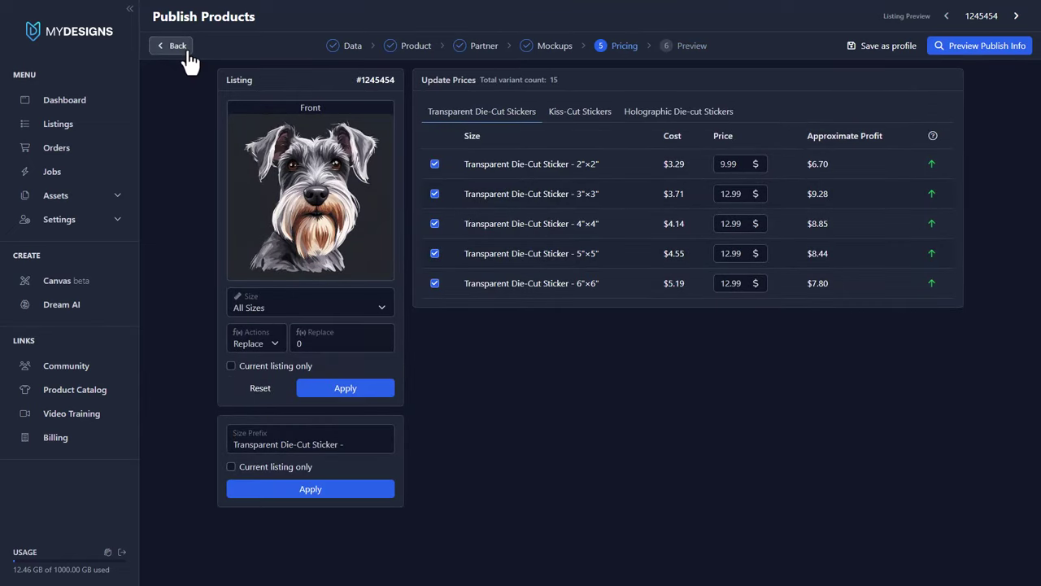
left_click(186, 54)
left_click(168, 54)
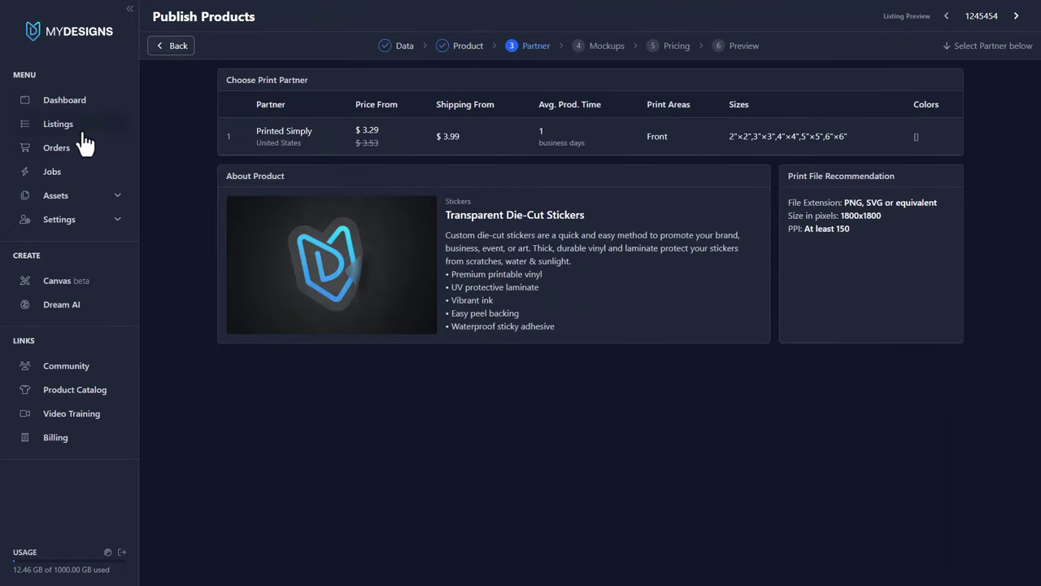
left_click(61, 125)
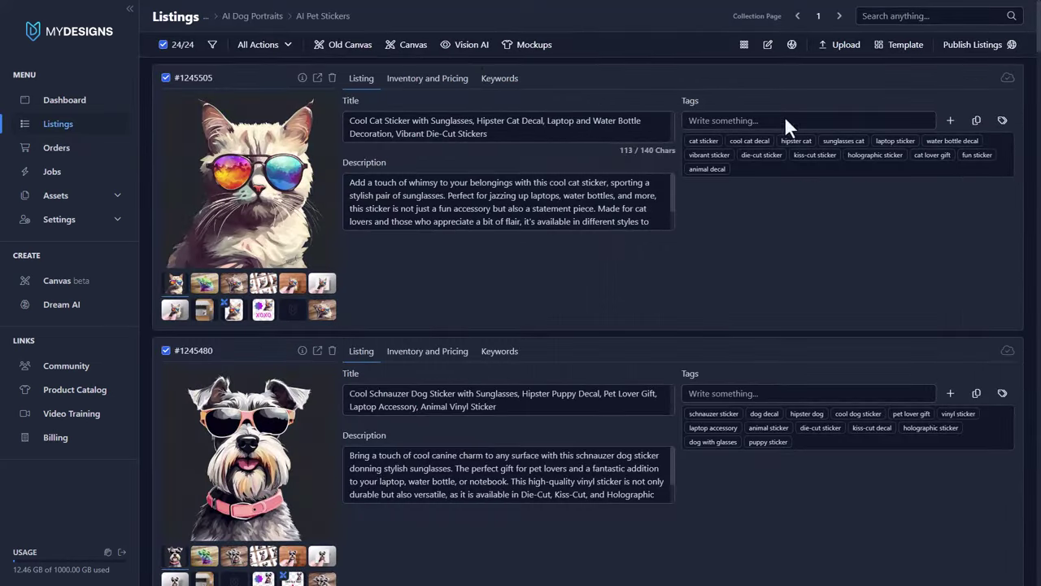
Open the Mug Bundles collection inside AI Dog Portraits.
left_click(324, 17)
left_click(421, 64)
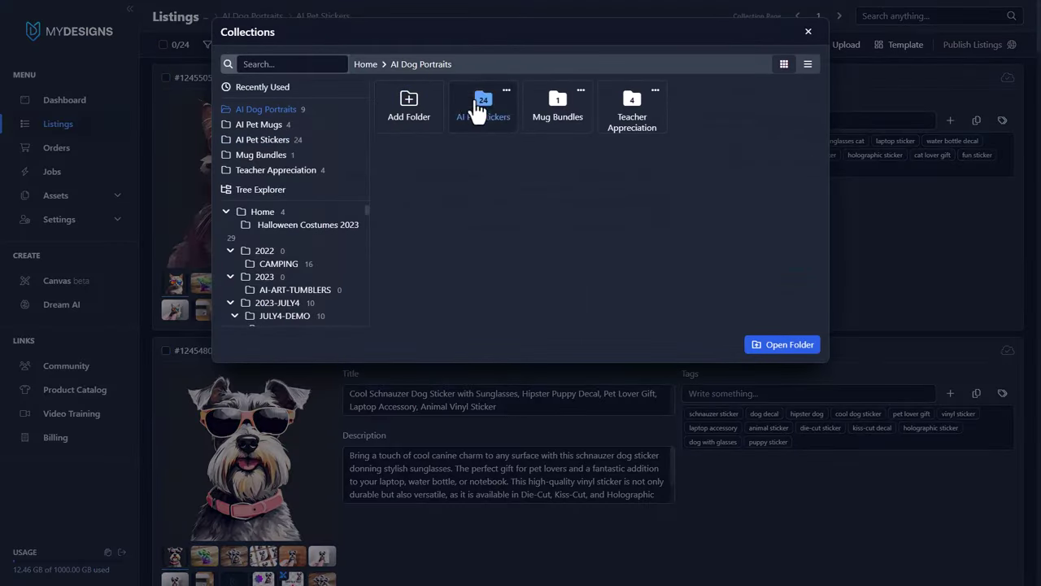
left_click(559, 116)
left_click(778, 344)
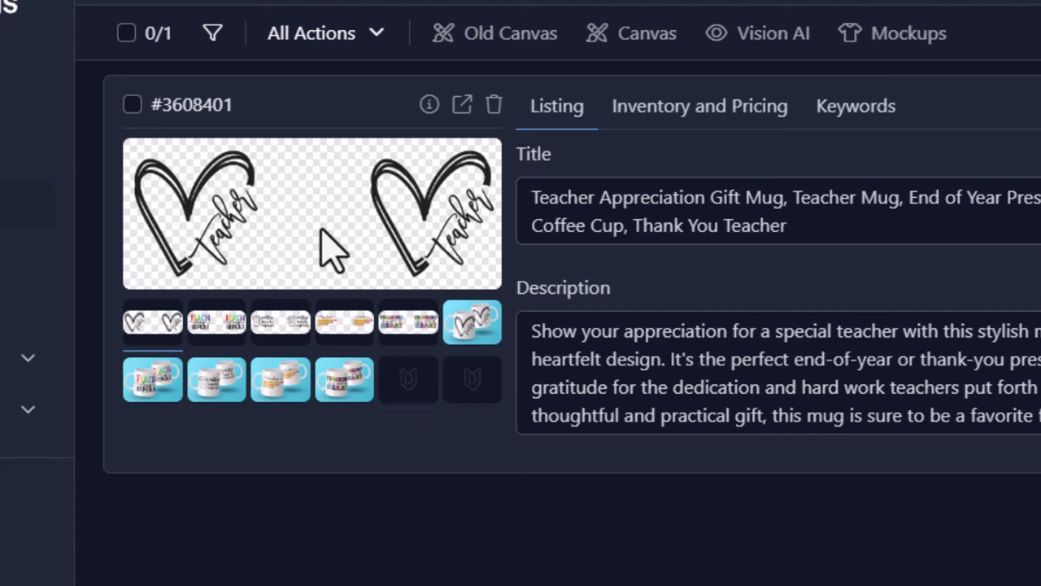
Browse the second to fifth teacher designs in the mug listing's image previews.
left_click(222, 325)
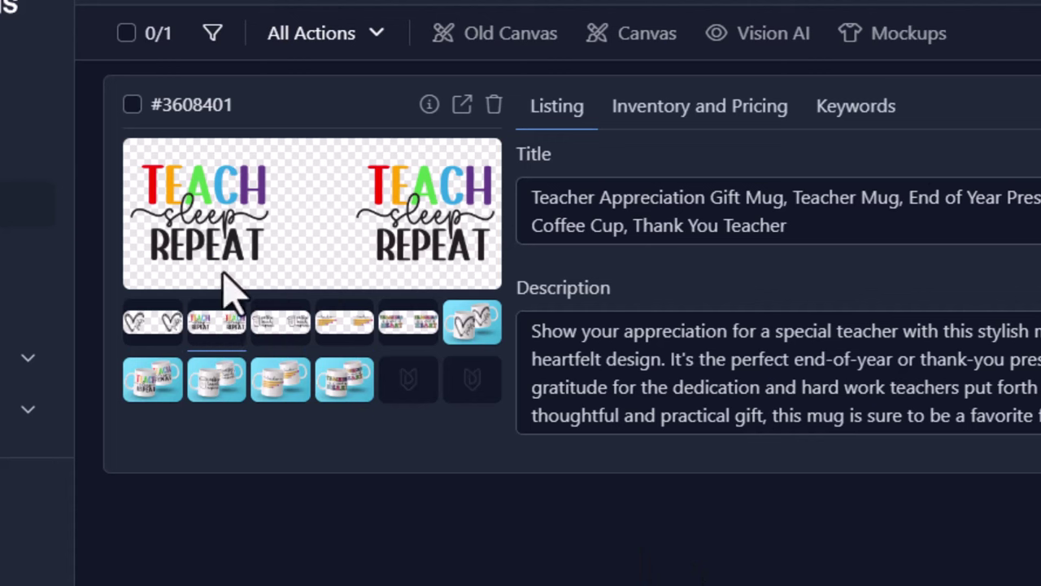
left_click(279, 326)
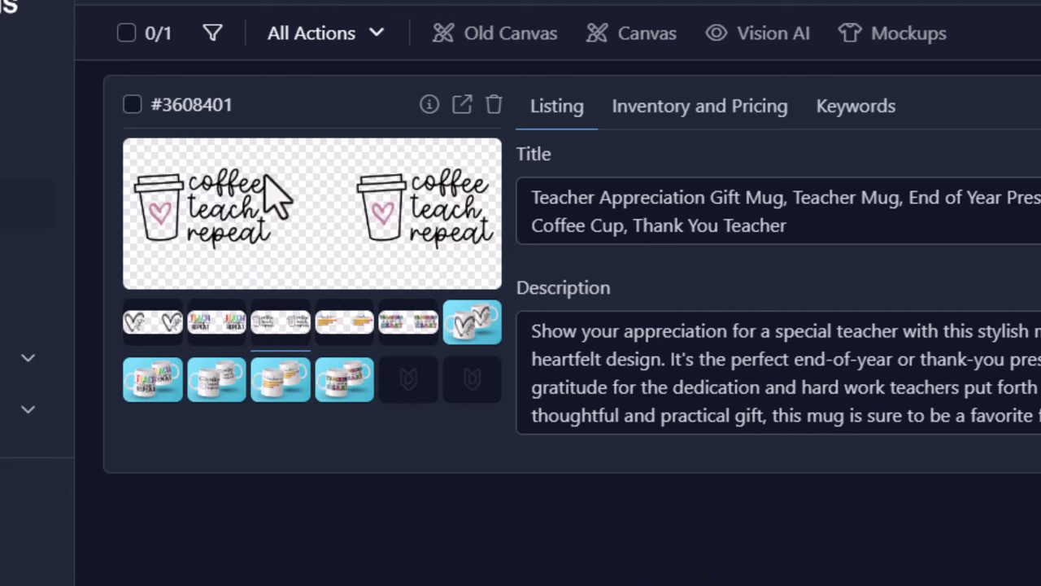
left_click(360, 324)
left_click(403, 327)
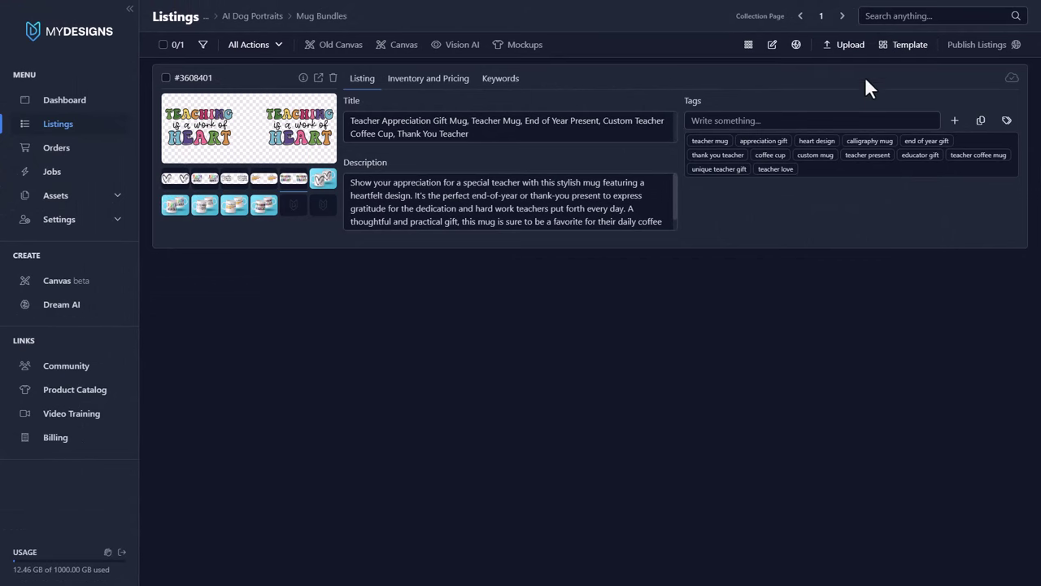
Select the teacher mug listing and start publishing it as a physical product.
left_click(166, 78)
left_click(977, 46)
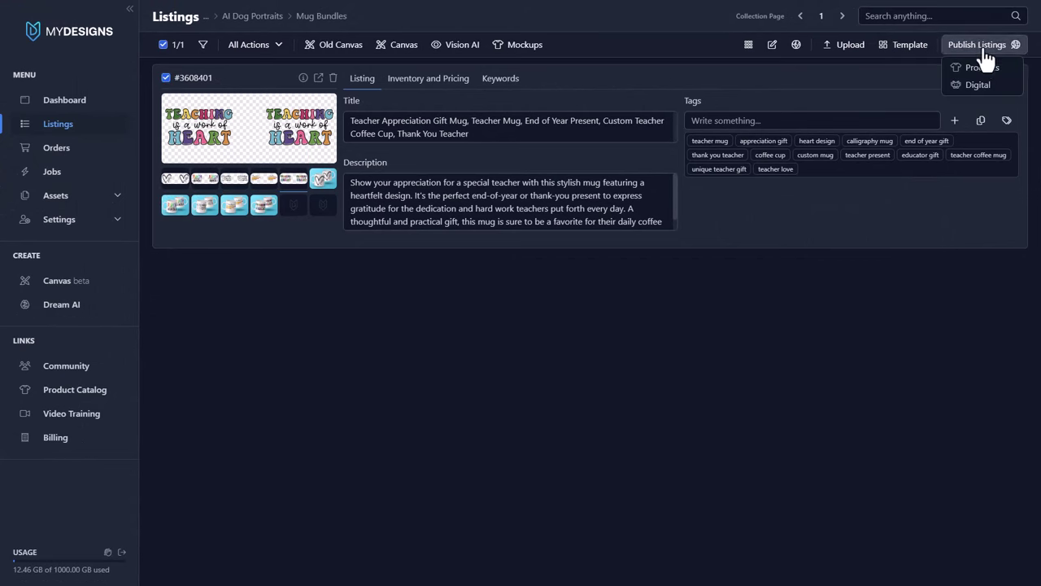
left_click(976, 67)
left_click(573, 113)
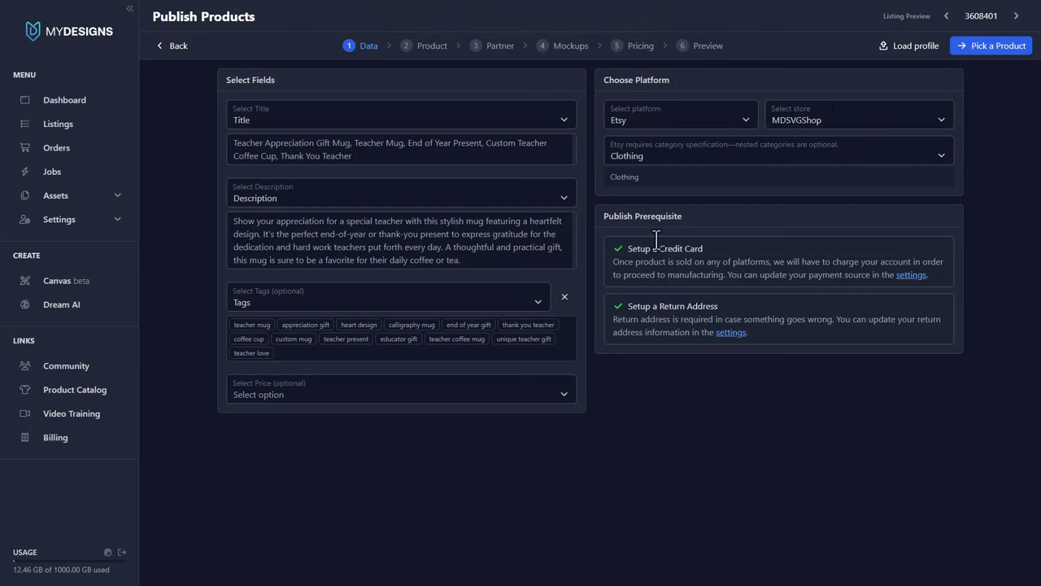
Load the publish profile "11oz Mugs with 5 Designs (Teacher Example)".
left_click(917, 49)
left_click(506, 69)
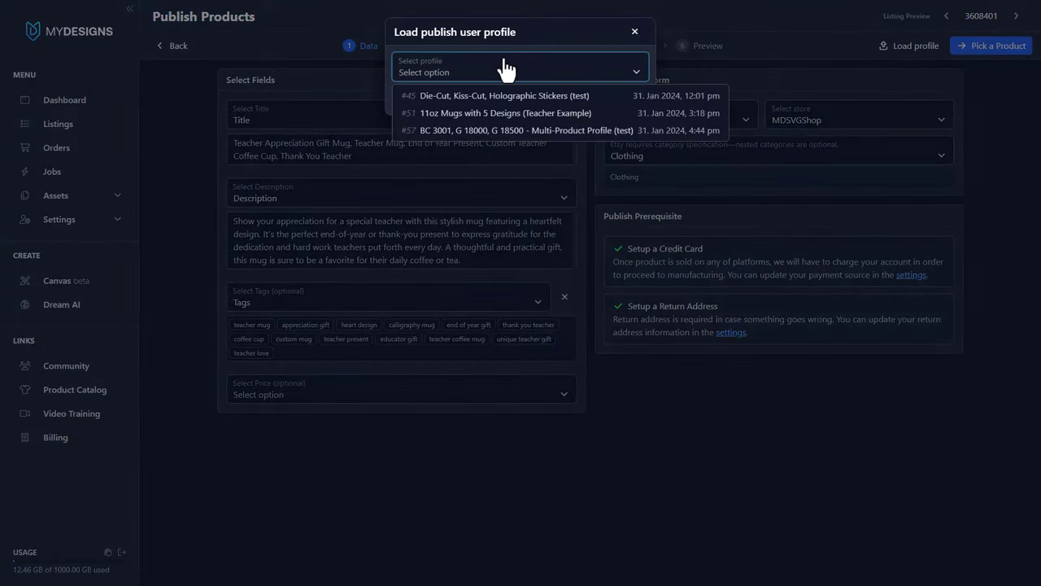
left_click(517, 112)
left_click(620, 98)
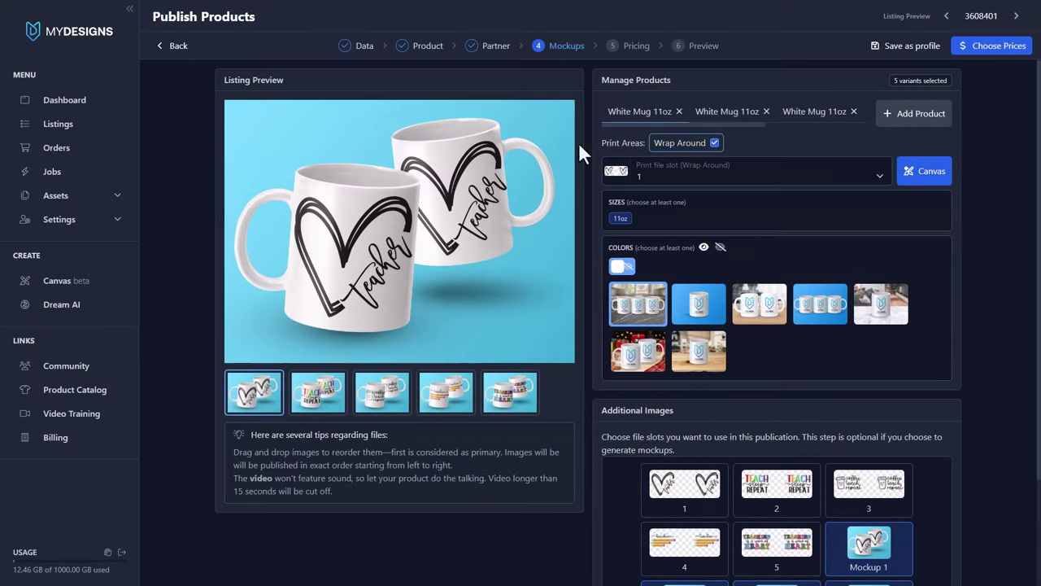
Examine the five mug mockups in the listing preview and the file slots chosen as additional images.
left_click(314, 394)
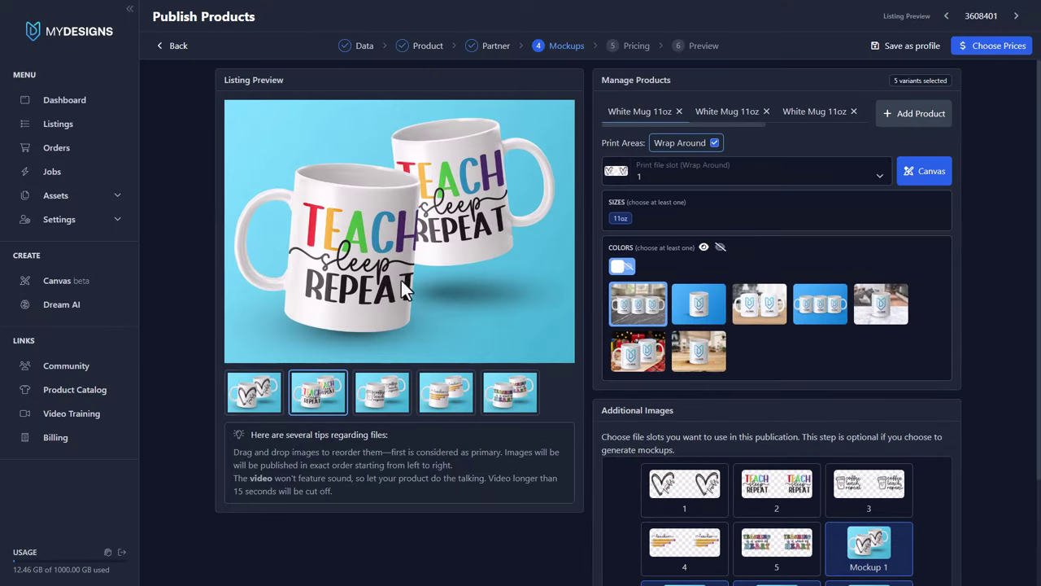
left_click(394, 390)
left_click(448, 397)
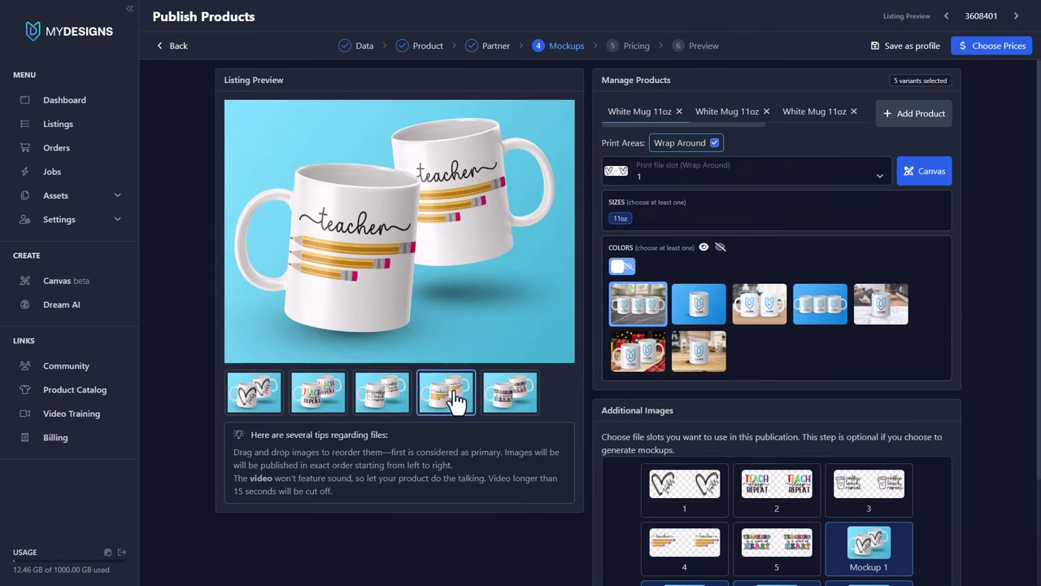
left_click(505, 397)
left_click(253, 395)
scroll(741, 373, "down", 1)
scroll(736, 383, "down", 2)
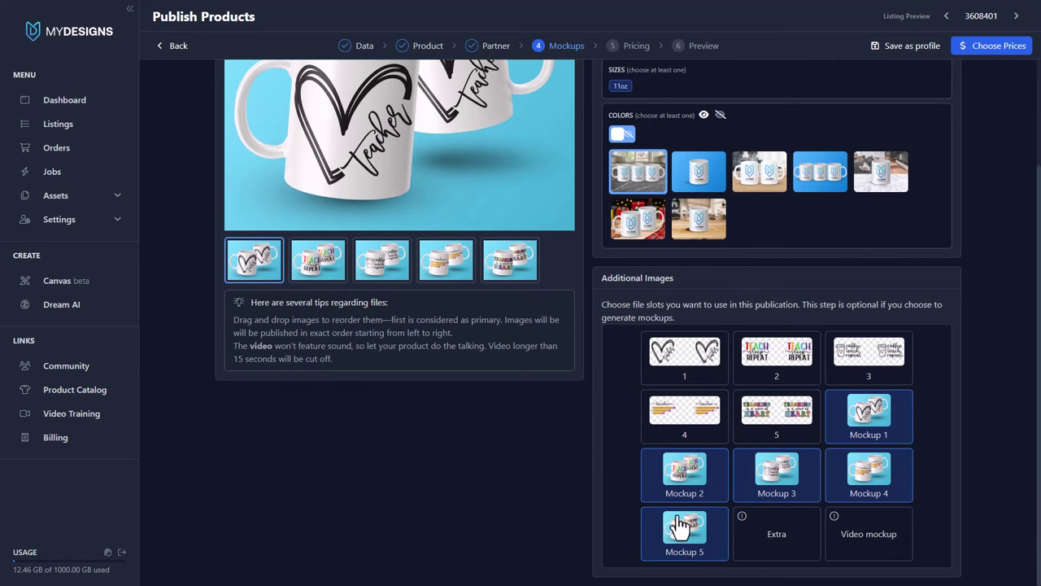
scroll(682, 528, "up", 2)
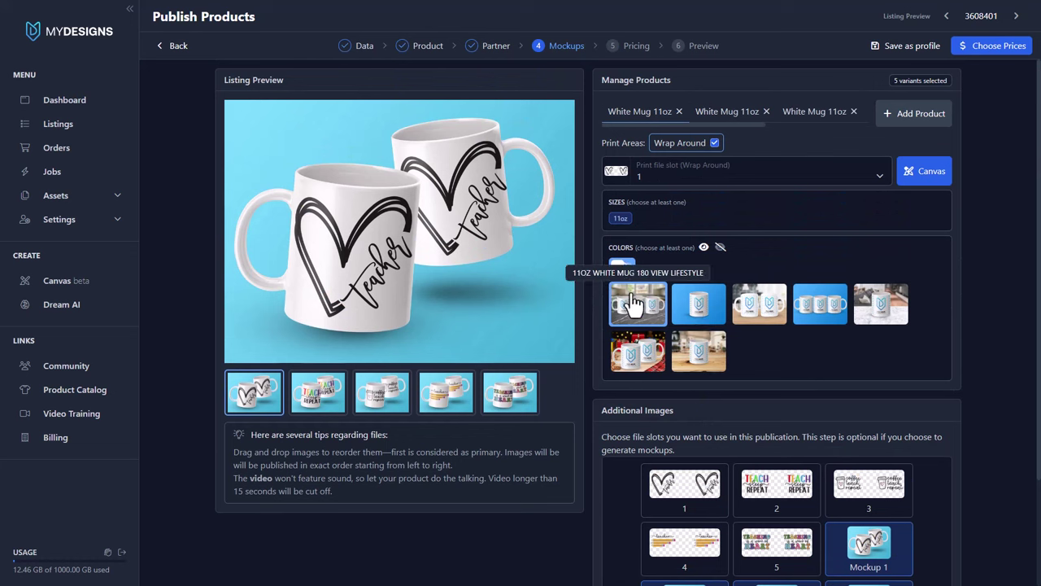
Check the wrap-around print file slots of the first three White Mug 11oz products against designs 1, 2 and 3.
left_click(802, 113)
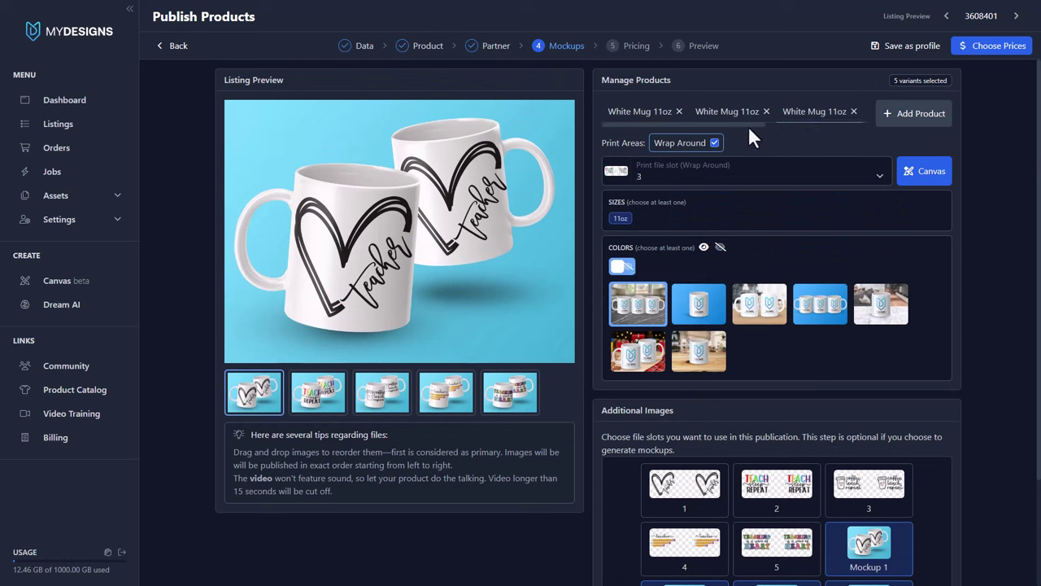
left_click_drag(662, 126, 638, 126)
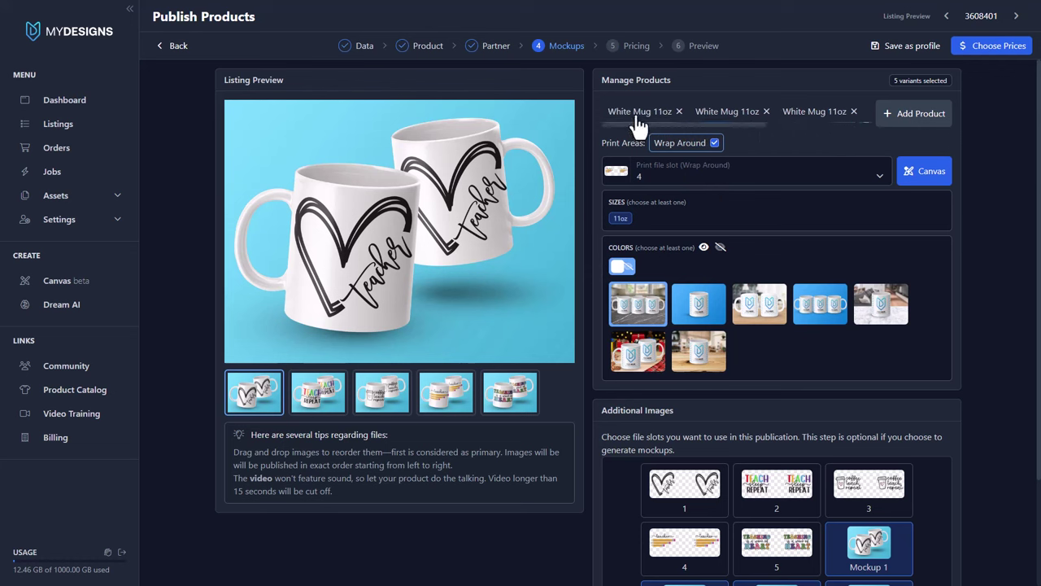
left_click(651, 181)
left_click(650, 200)
left_click(651, 178)
left_click(638, 216)
left_click(806, 121)
left_click(697, 176)
left_click(643, 234)
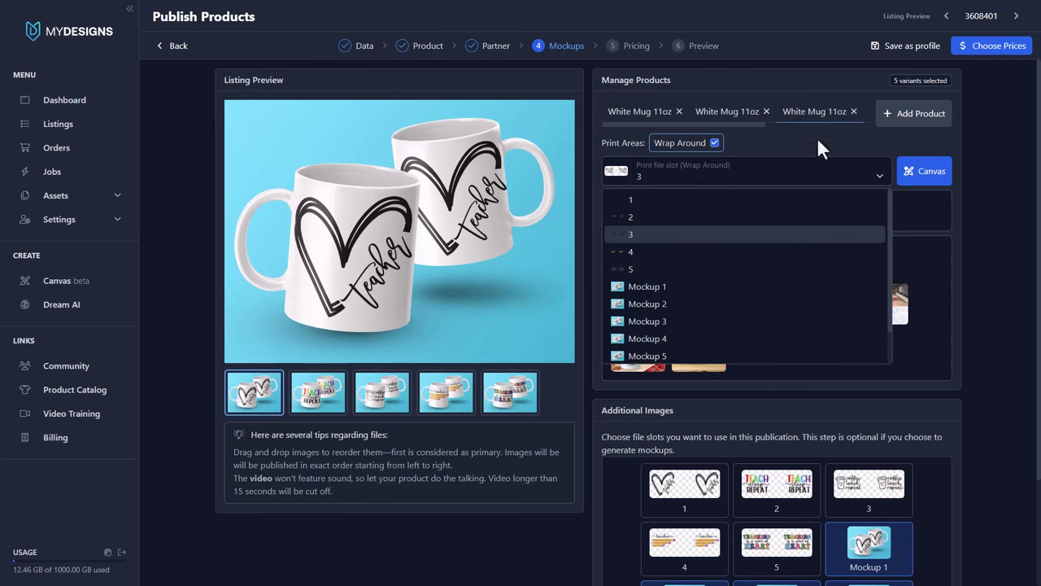
Check the print file slots of the fourth and fifth White Mug 11oz products and review the additional images again.
left_click_drag(738, 125, 800, 123)
left_click(778, 114)
left_click(692, 174)
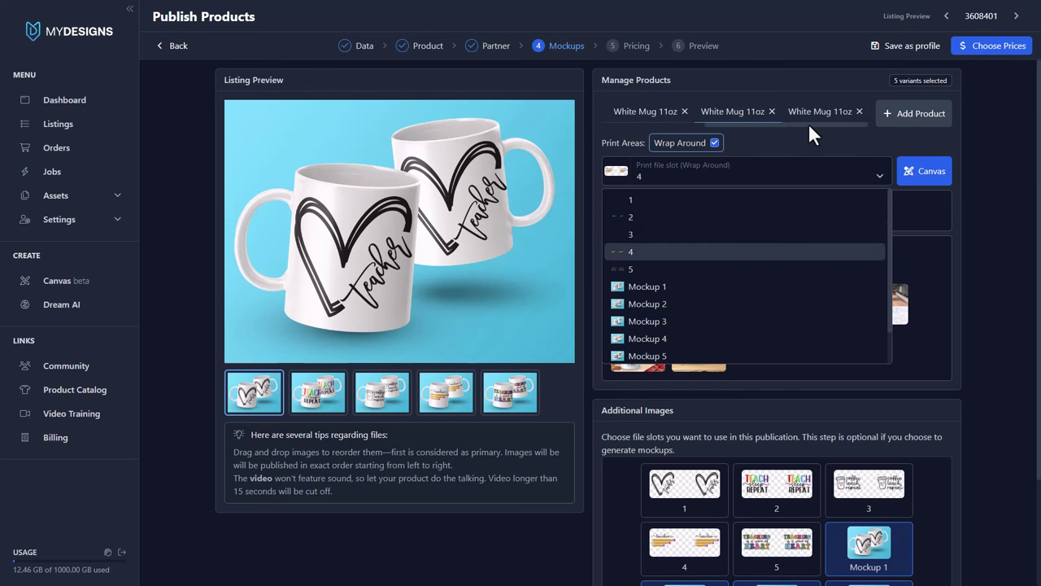
left_click(812, 132)
left_click(668, 180)
left_click(636, 269)
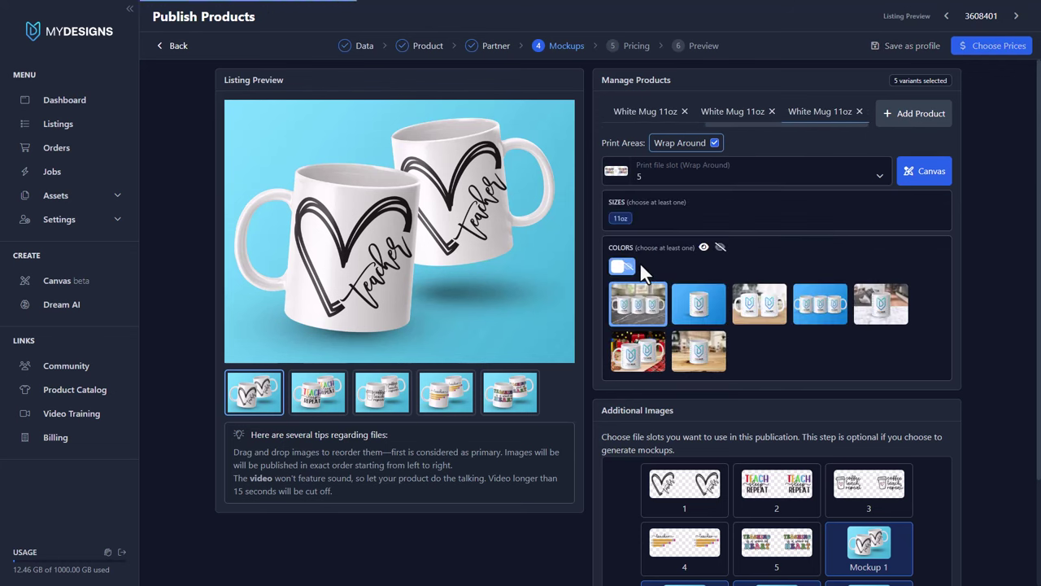
scroll(724, 391, "down", 2)
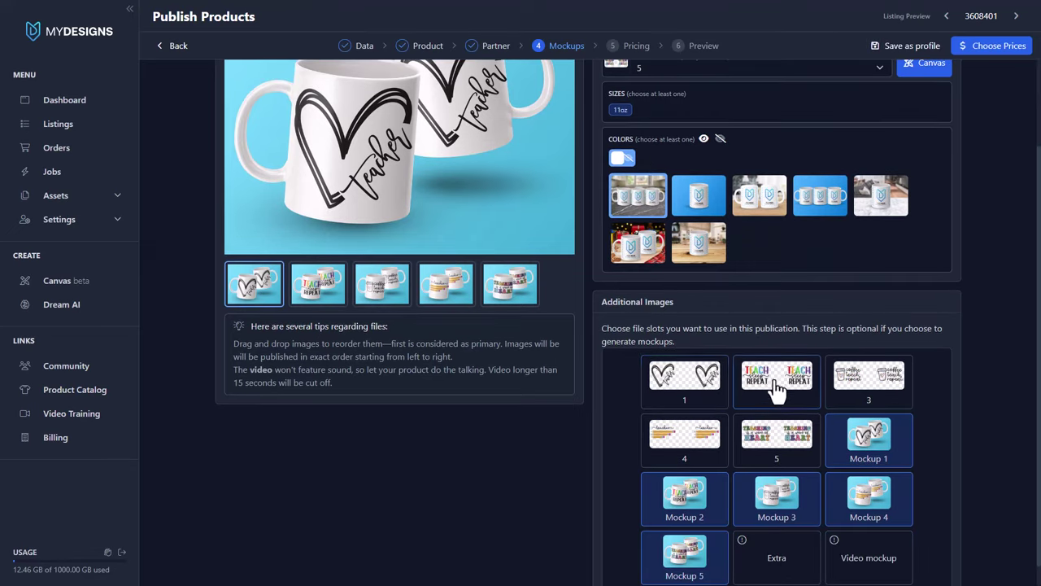
scroll(772, 389, "up", 2)
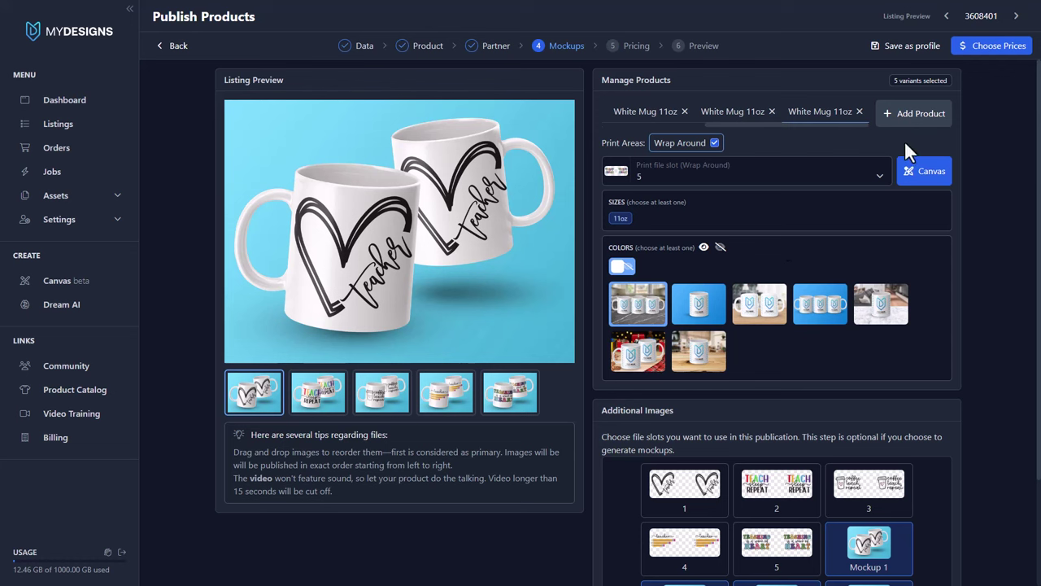
Continue to pricing and examine the first mug's "Heart Teacher -" size prefix and its resulting size name.
left_click(1009, 46)
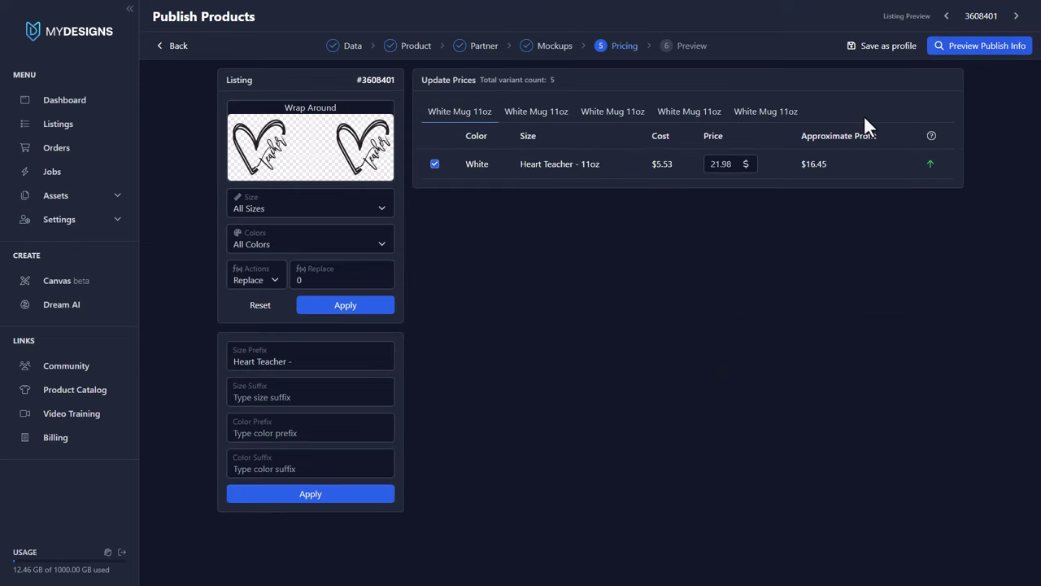
left_click(287, 362)
left_click_drag(286, 362, 215, 356)
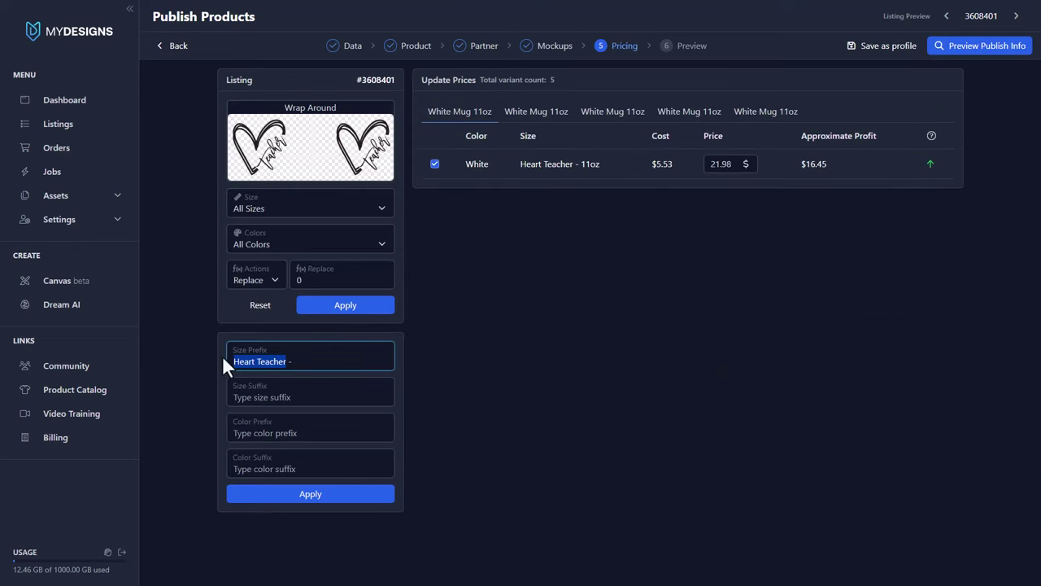
left_click(283, 360)
left_click_drag(283, 360, 210, 360)
left_click(309, 362)
left_click(572, 264)
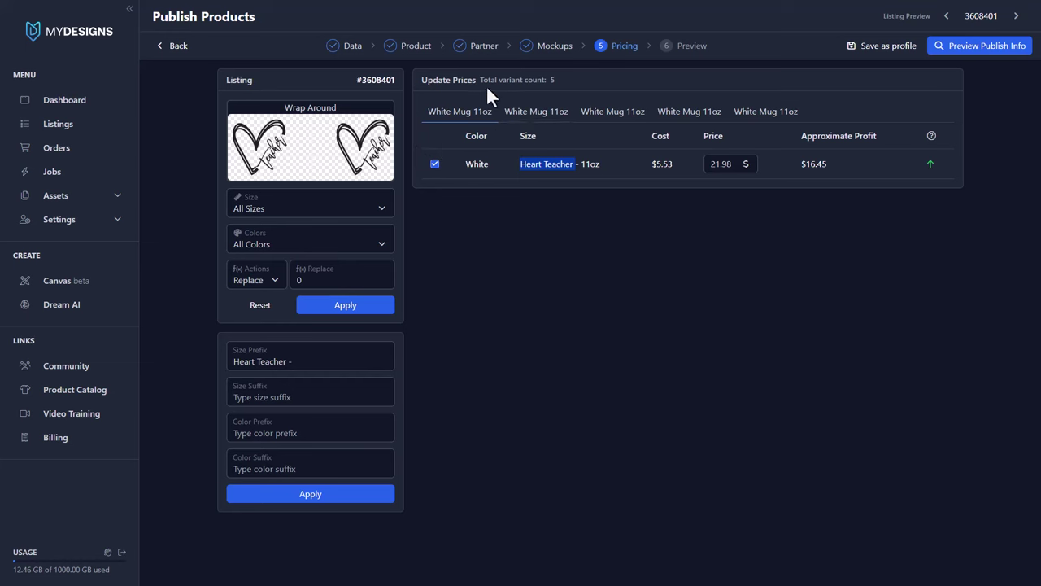
Examine the size names and prices of the Teach Sleep Repeat and Coffee Teach Repeat mugs.
left_click(534, 124)
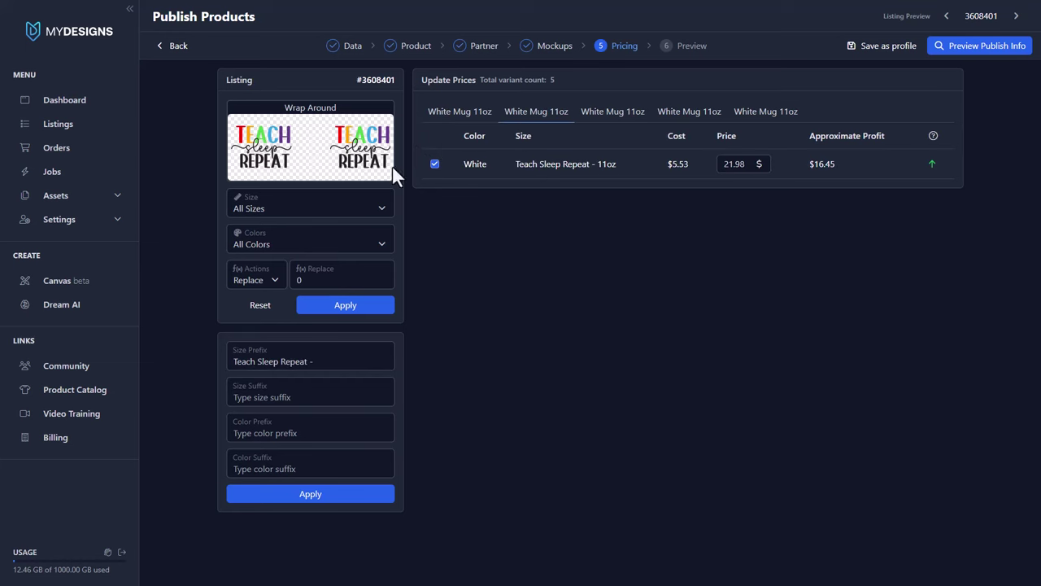
left_click(544, 155)
left_click(618, 114)
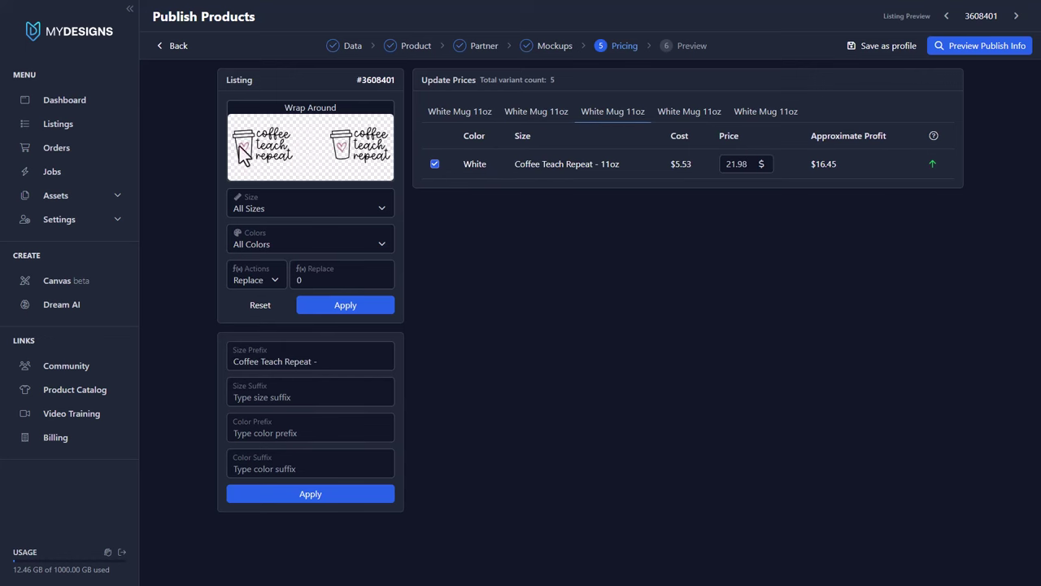
left_click(592, 165)
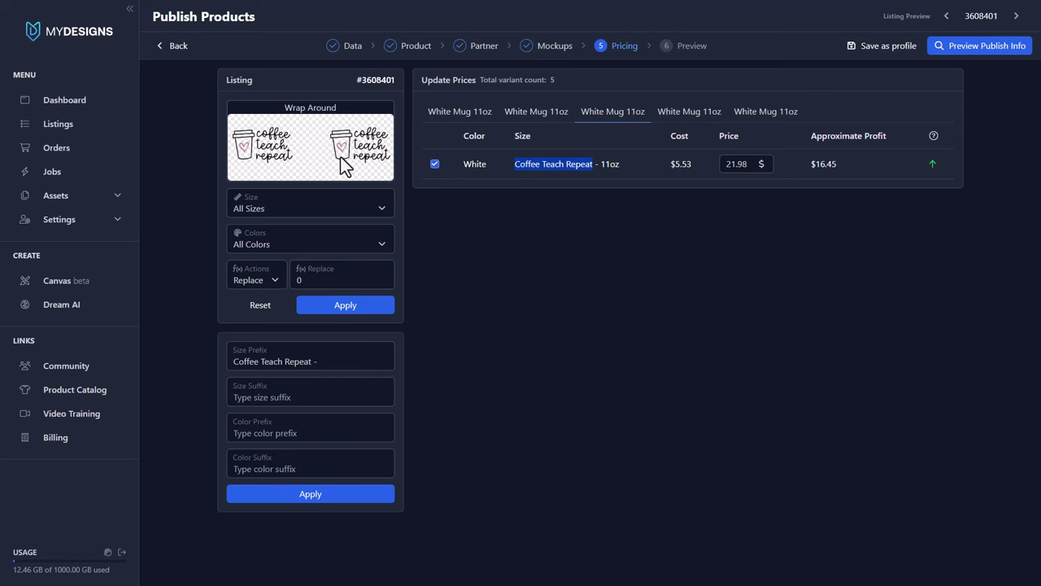
left_click(585, 176)
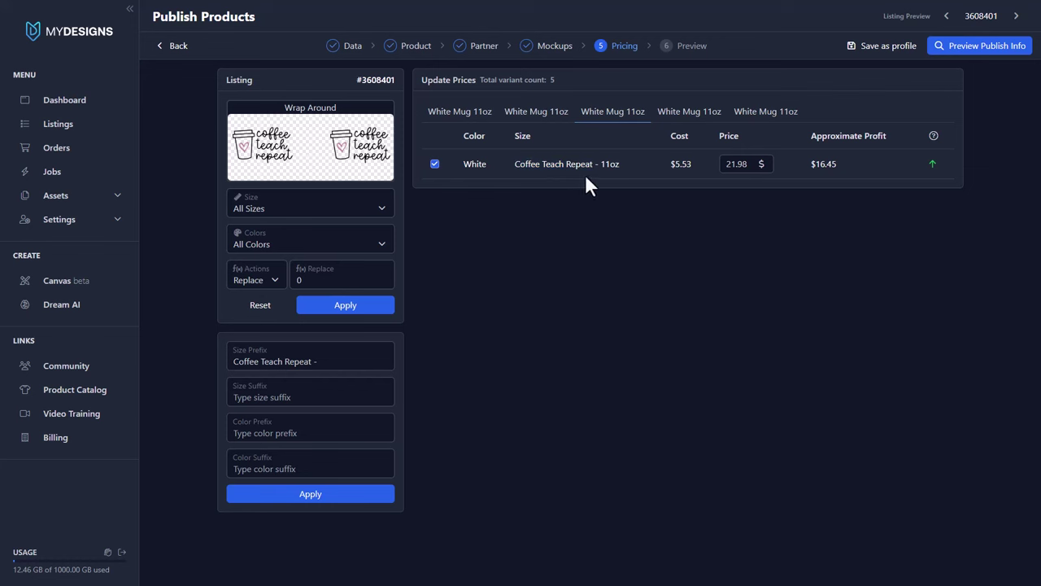
Examine the size names and prices of the Teacher Pencils and Work of Heart mugs, then return to the first mug.
left_click(690, 114)
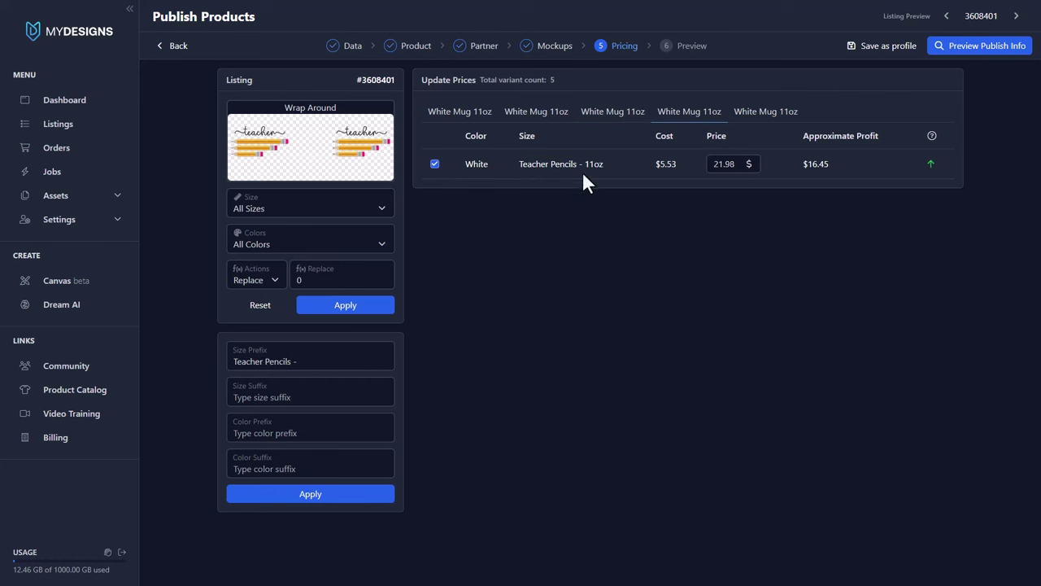
left_click_drag(515, 161, 577, 166)
left_click(578, 166)
left_click(765, 111)
left_click_drag(510, 165, 613, 162)
left_click(613, 162)
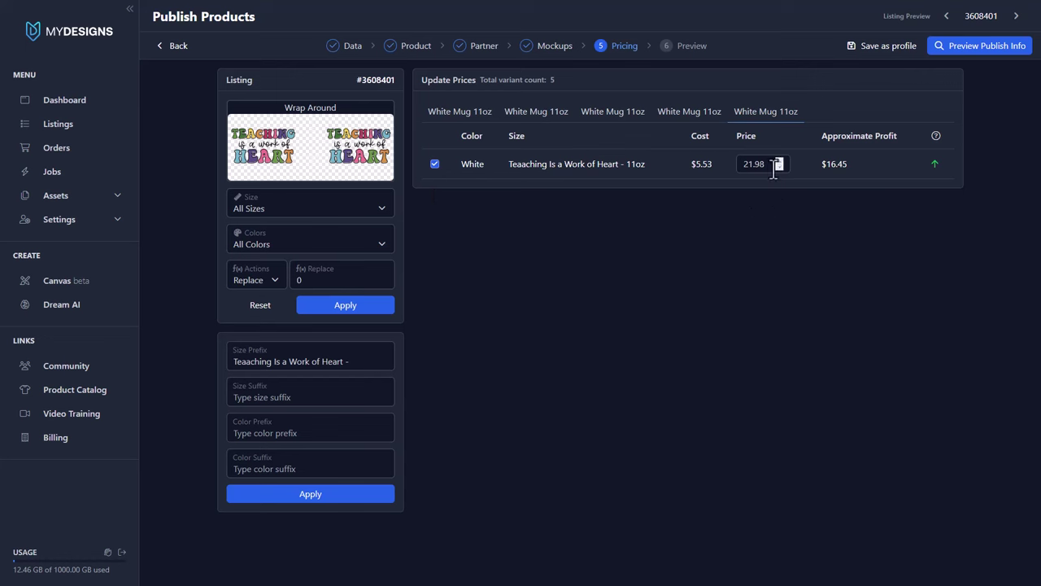
left_click(488, 118)
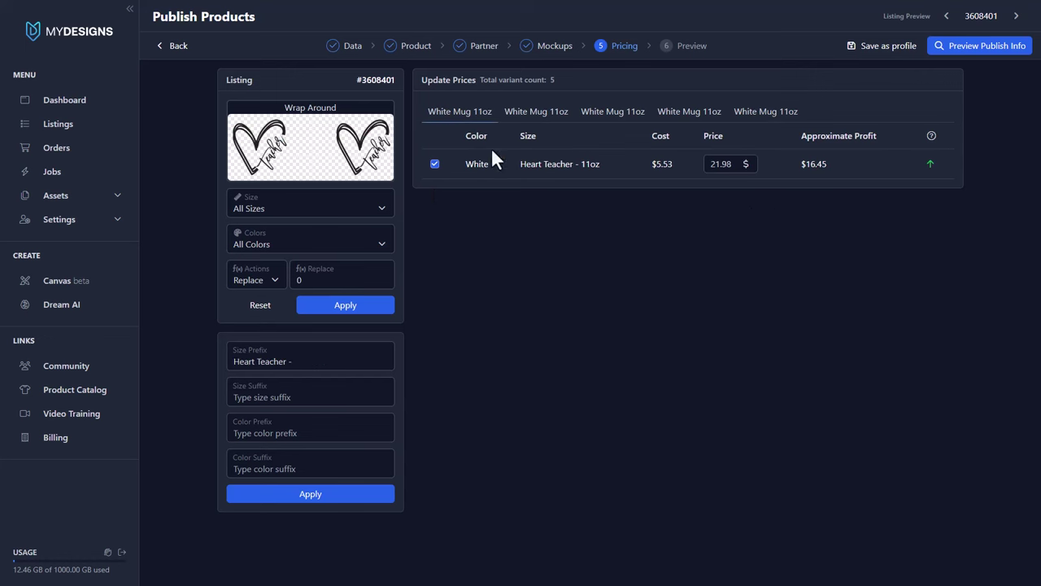
Proceed to the publish preview and compare the primary mockups and print files of all five White Mug 11oz products.
left_click(936, 51)
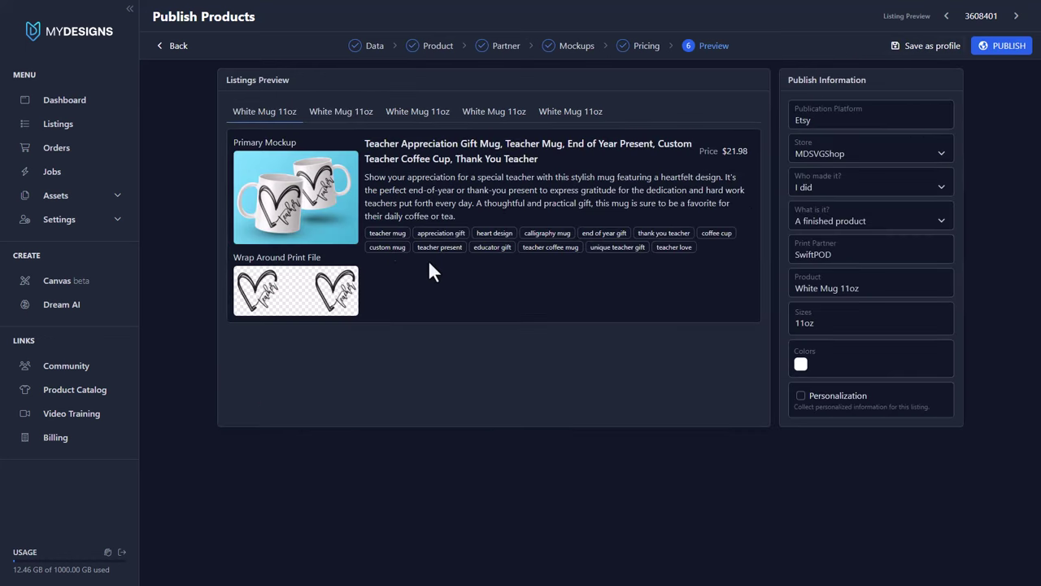
left_click(341, 113)
left_click(411, 118)
left_click(494, 118)
left_click(596, 122)
left_click(274, 122)
left_click(344, 122)
left_click(418, 122)
left_click(490, 122)
left_click(579, 122)
left_click(273, 122)
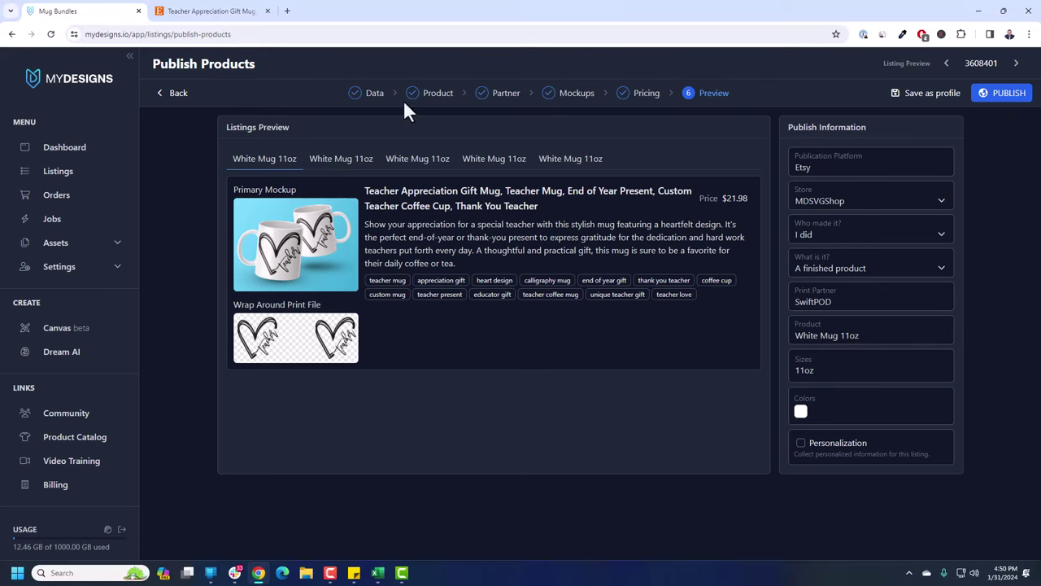
Switch to the published Etsy mug listing and view its Teach Sleep Repeat, Coffee Teach Repeat and Teacher Pencils size options.
left_click(218, 13)
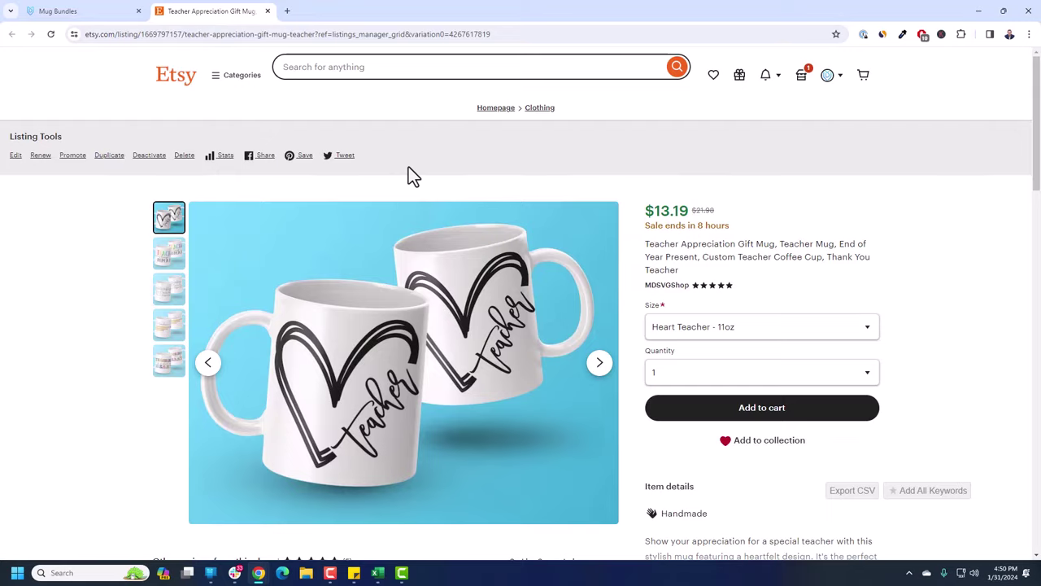
scroll(646, 200, "down", 1)
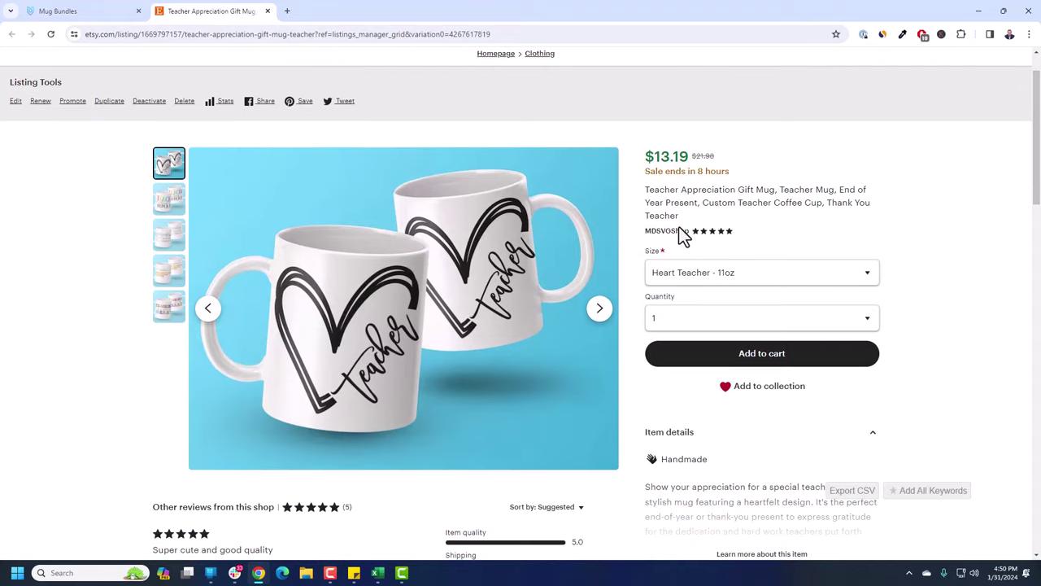
left_click(706, 275)
left_click(693, 293)
left_click(692, 264)
left_click(693, 299)
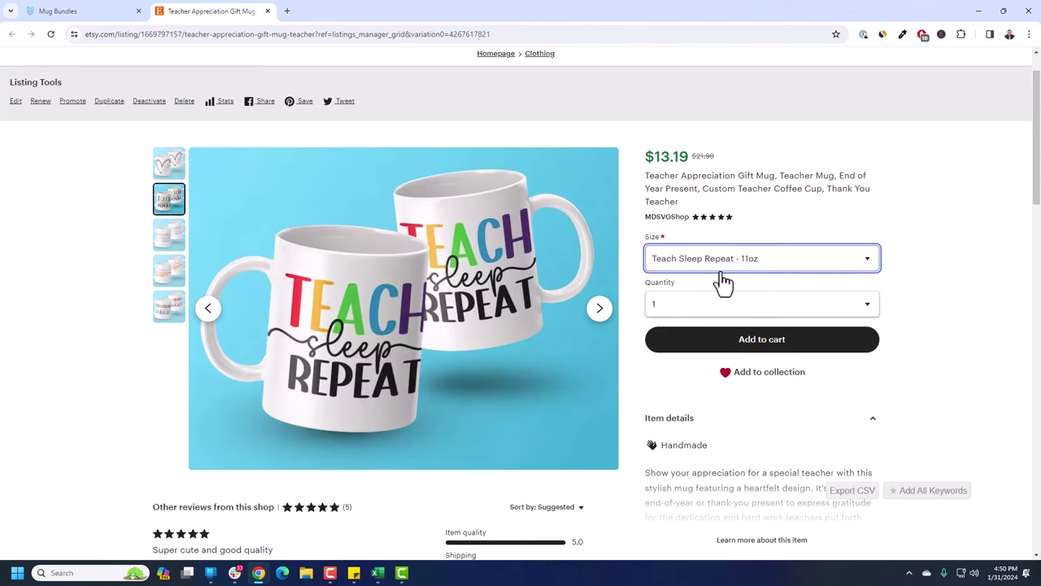
left_click(721, 268)
left_click(707, 310)
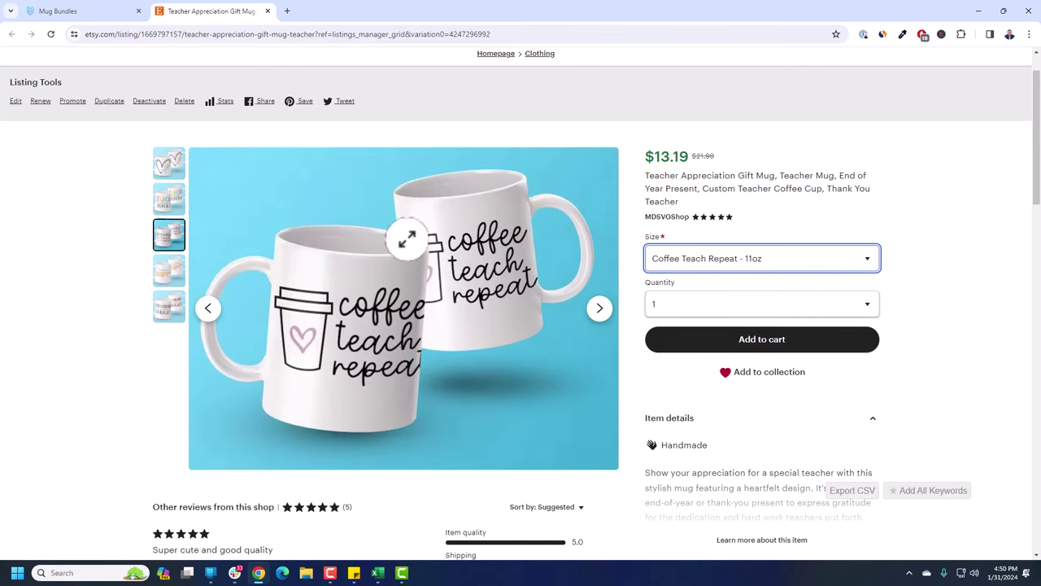
left_click(728, 260)
left_click(695, 298)
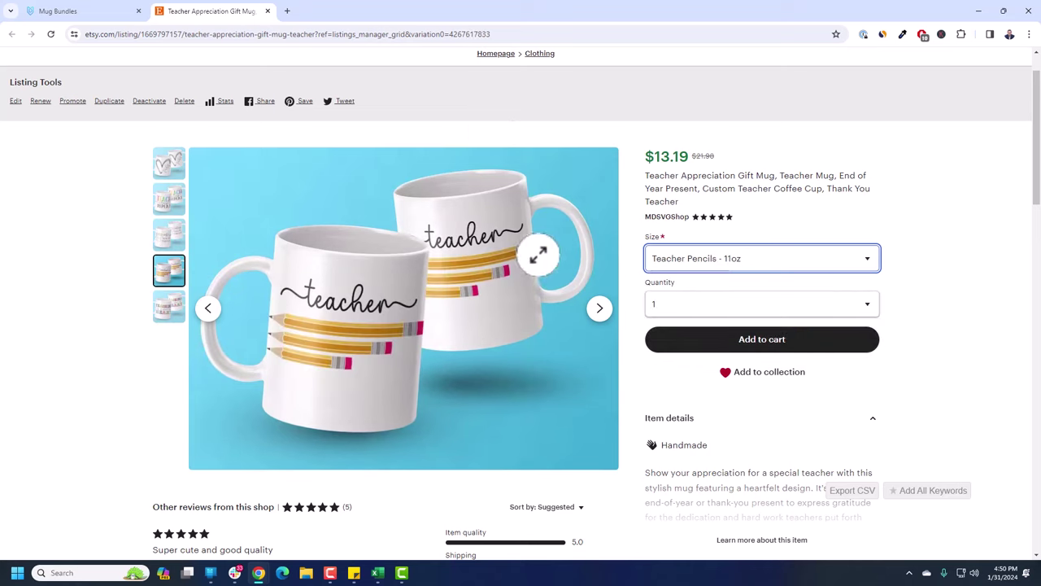
View the Teaching Is a Work of Heart 11oz size option and review the Etsy listing's size choices.
left_click(674, 258)
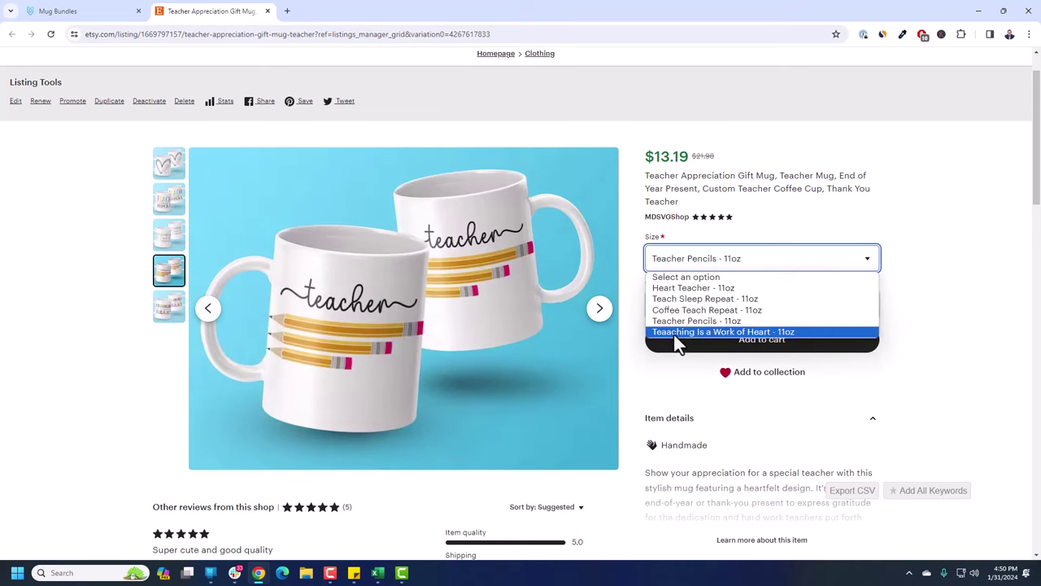
left_click(676, 334)
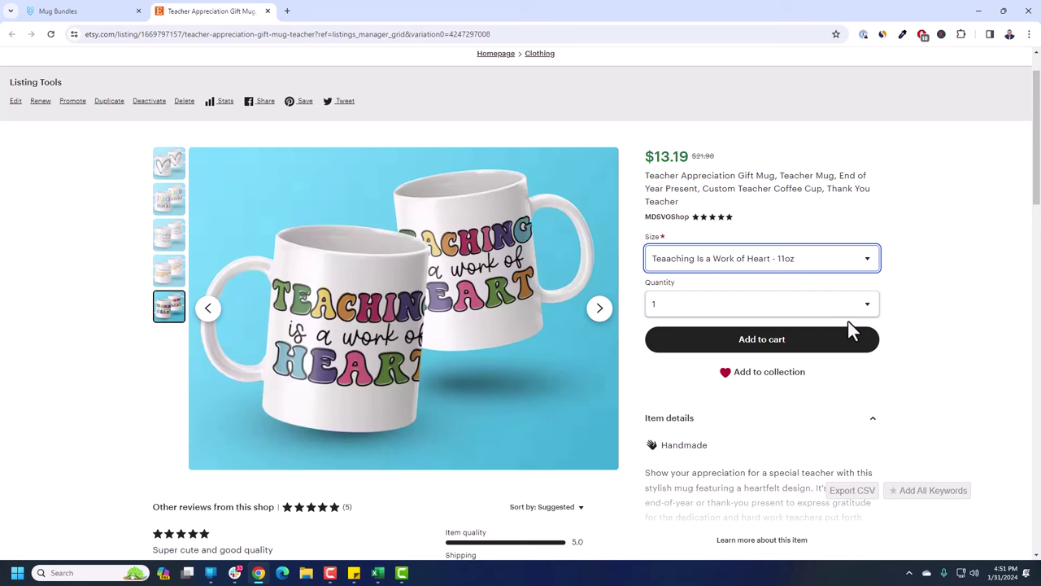
left_click(743, 265)
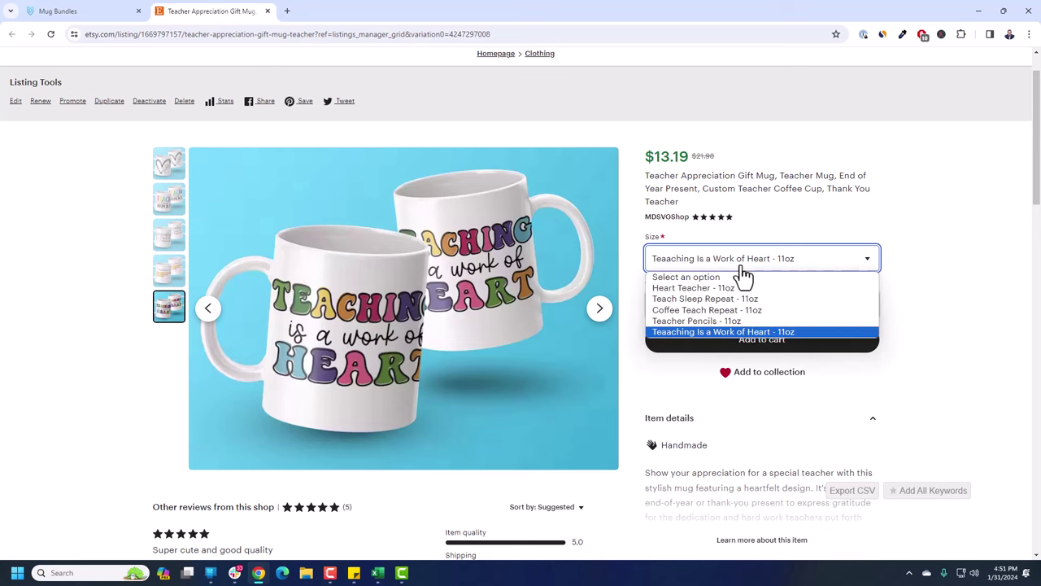
left_click(742, 269)
left_click(689, 238)
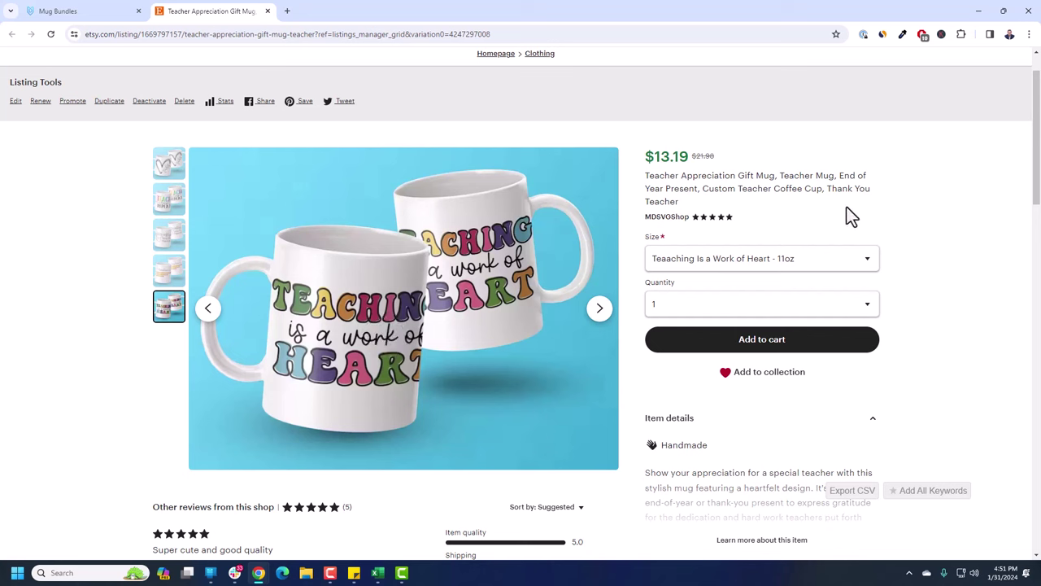
Switch to MyDesigns and open the Listings page showing the Mug Bundles collection.
left_click(101, 18)
left_click(65, 152)
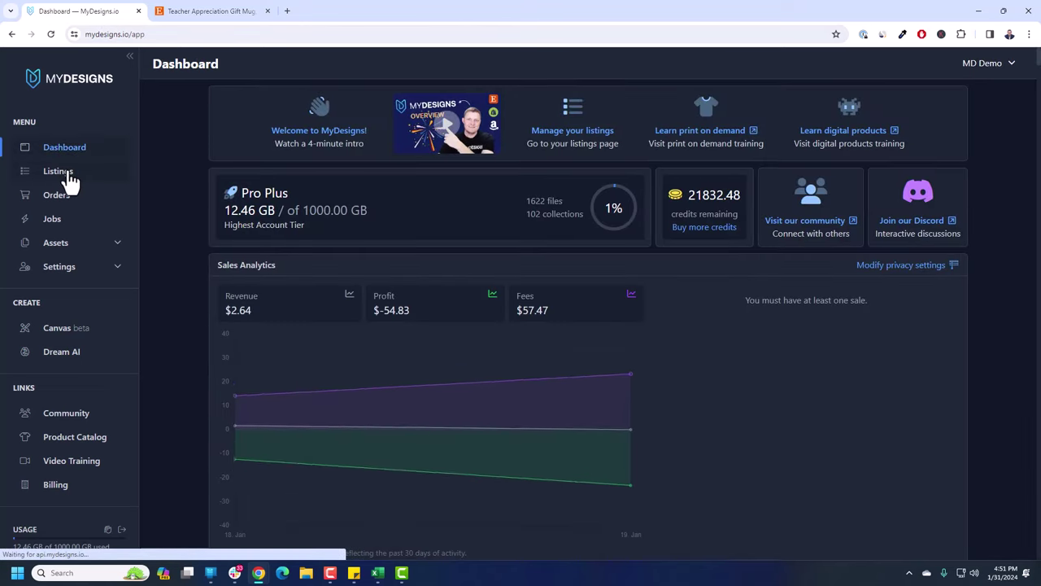
left_click(69, 174)
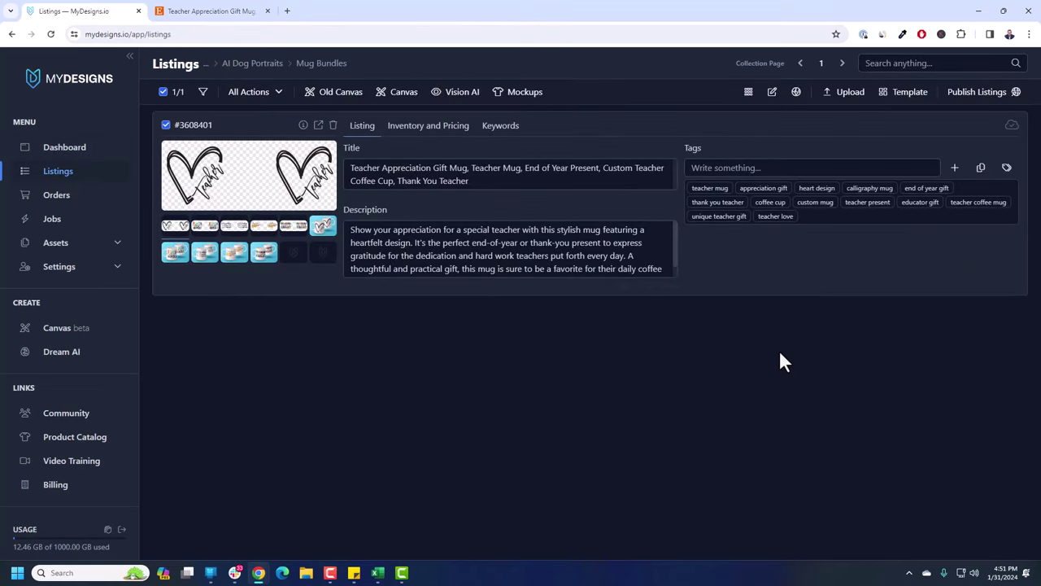